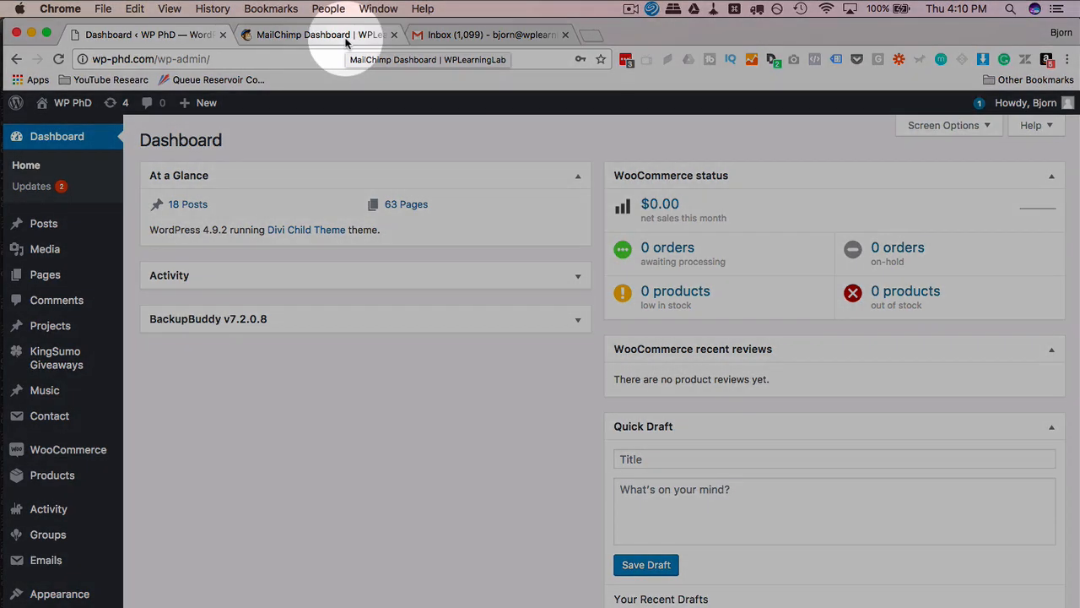
In the MailChimp tab, go from Lists to the still-empty Campaigns page.
click(319, 37)
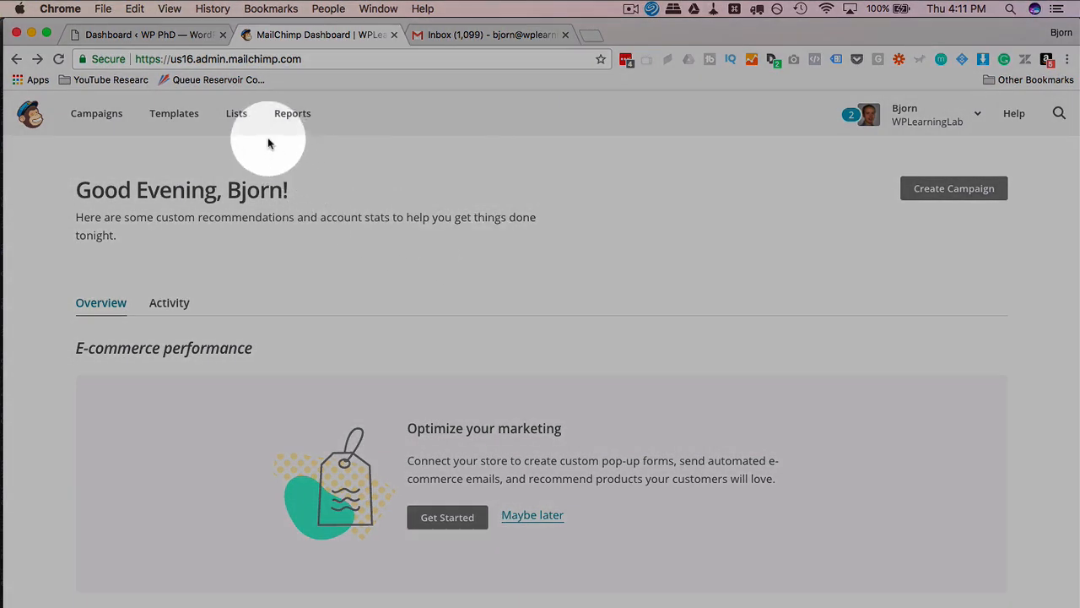
click(237, 117)
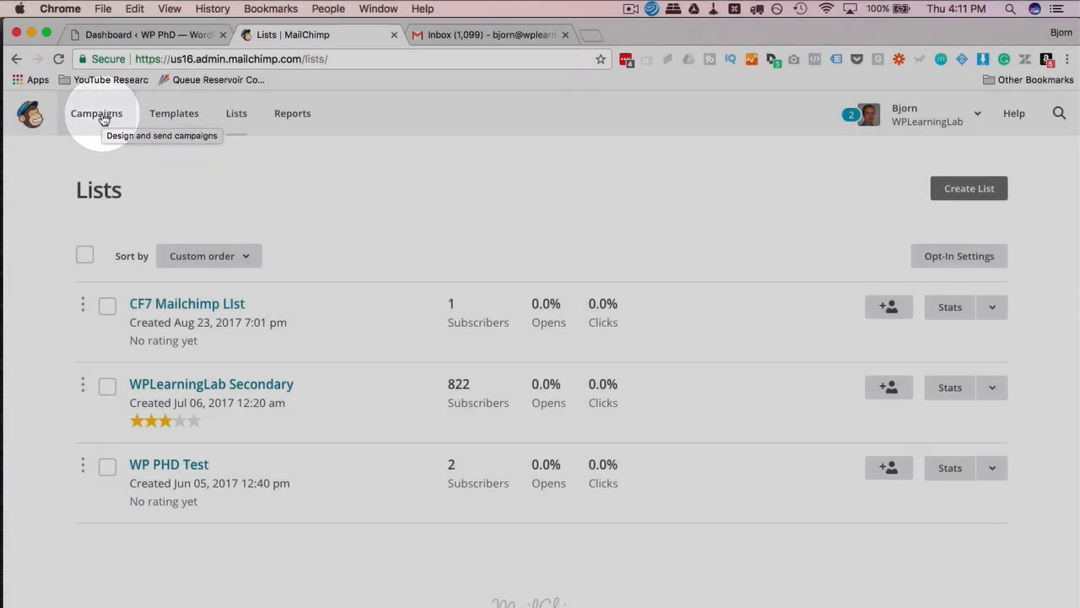
click(103, 119)
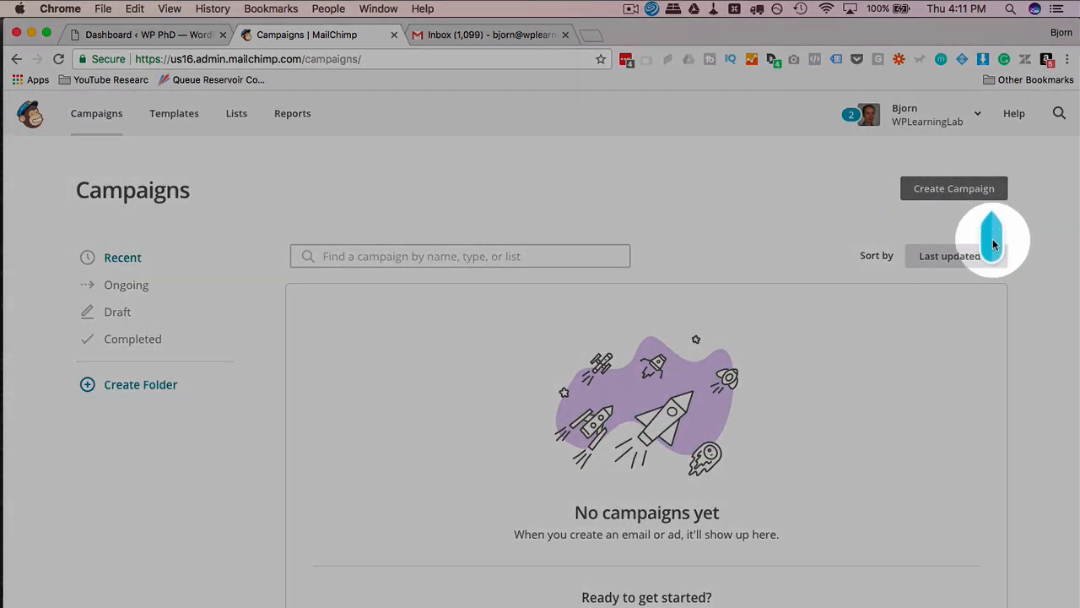
Start a new automated email campaign and look through the automation categories.
click(961, 190)
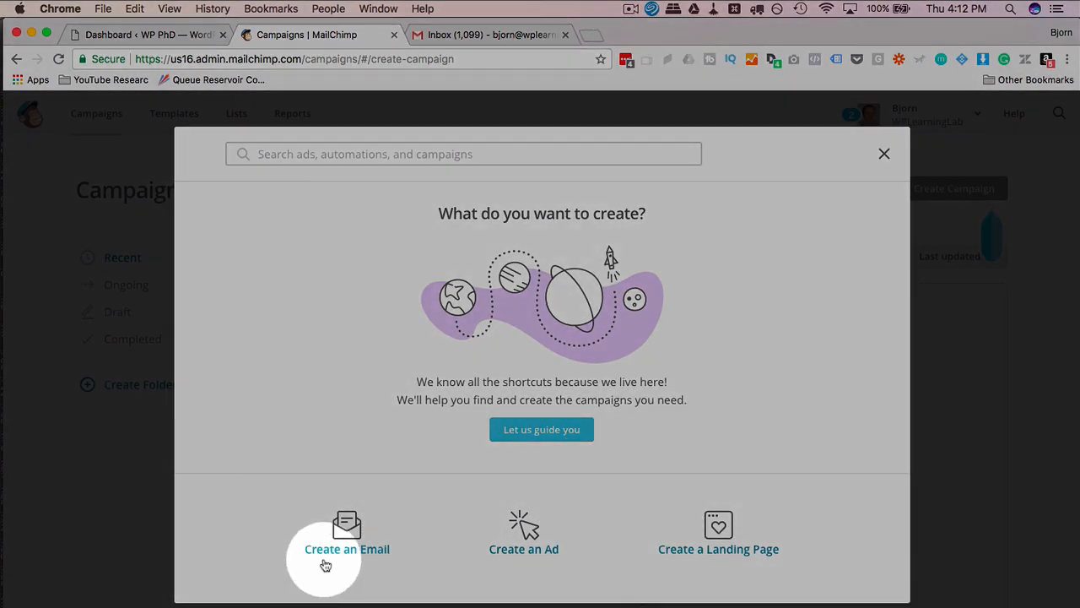
click(343, 549)
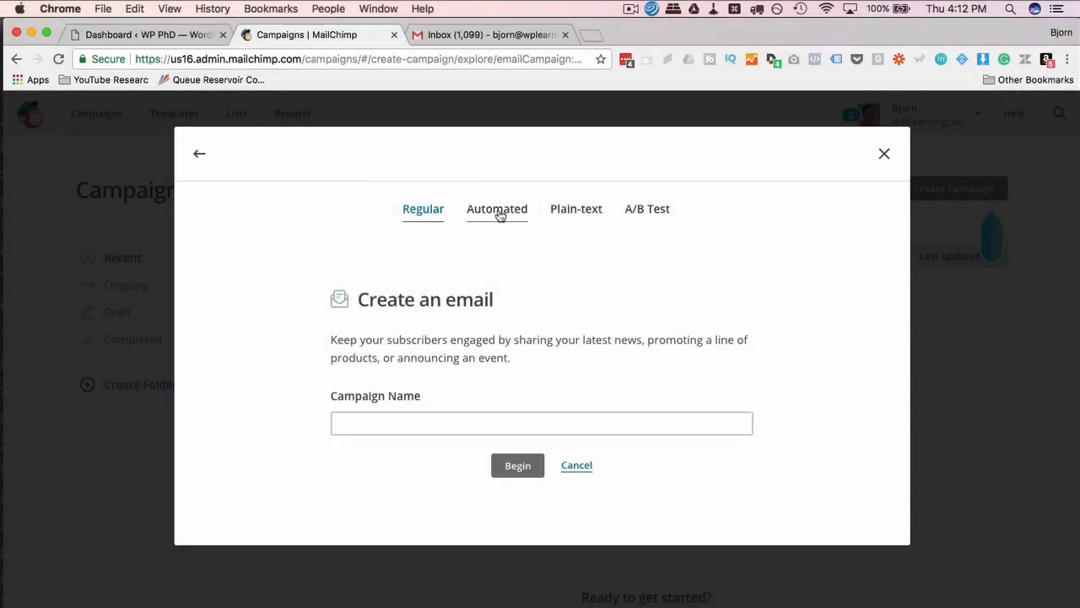
click(497, 210)
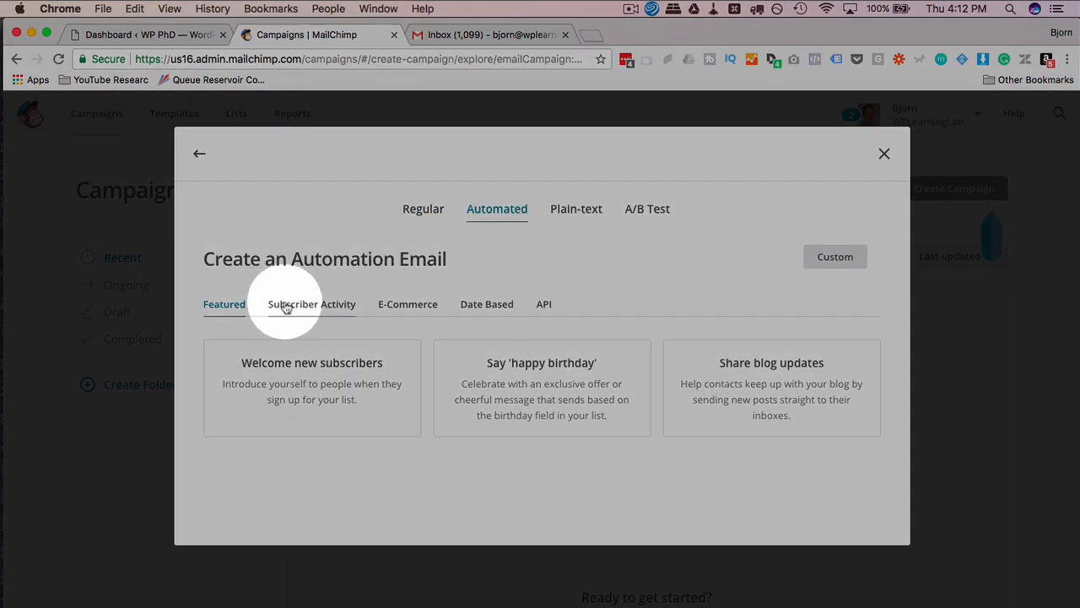
click(306, 305)
click(417, 305)
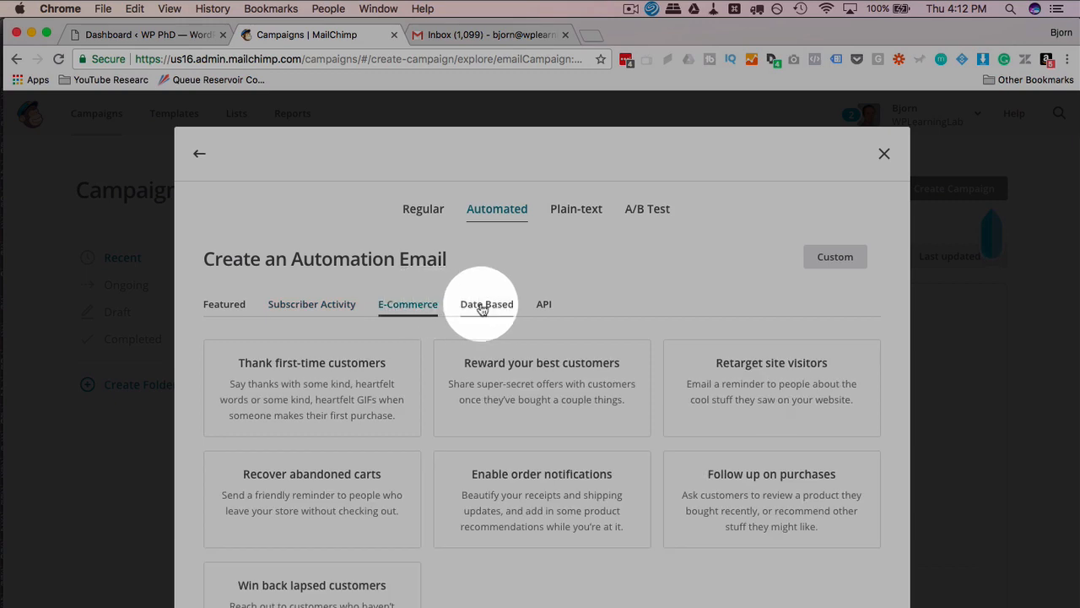
click(483, 309)
click(547, 307)
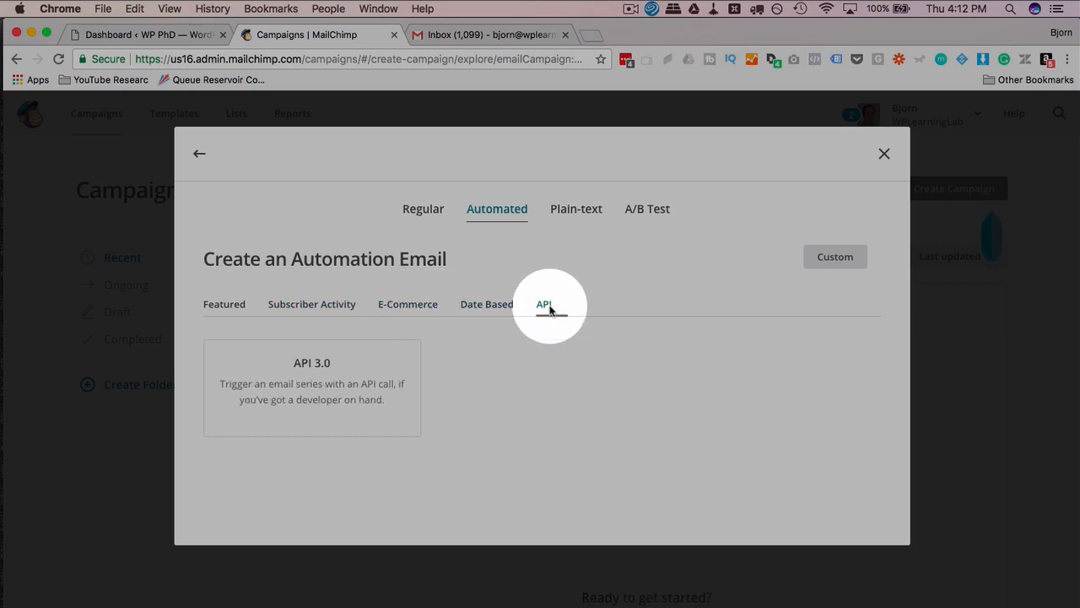
click(222, 305)
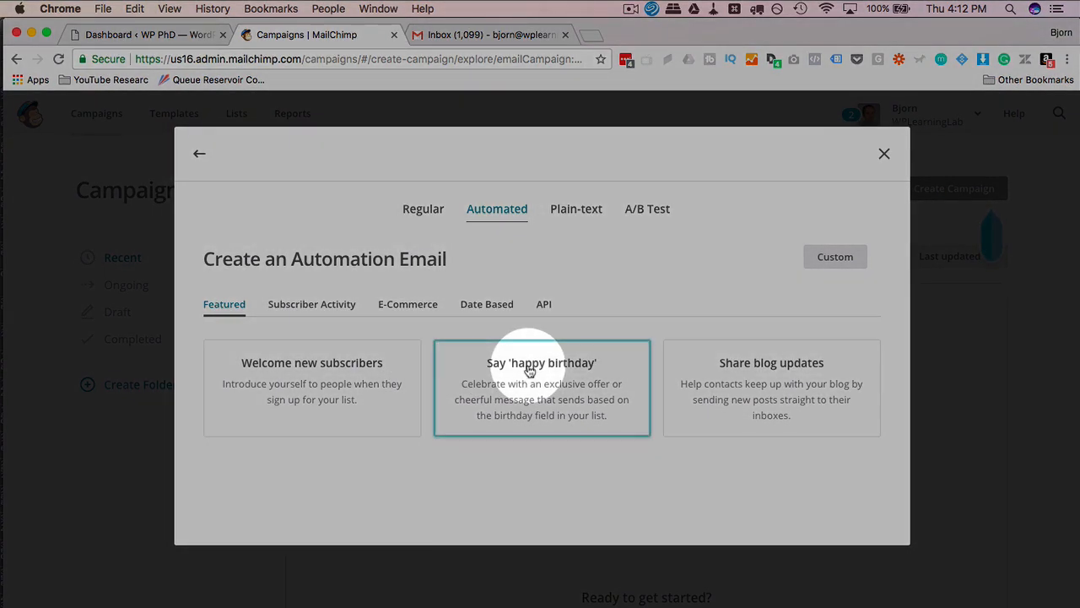
Create the Share blog updates campaign 'Share WP PHD blog updates' for CF7 Mailchimp List.
click(793, 388)
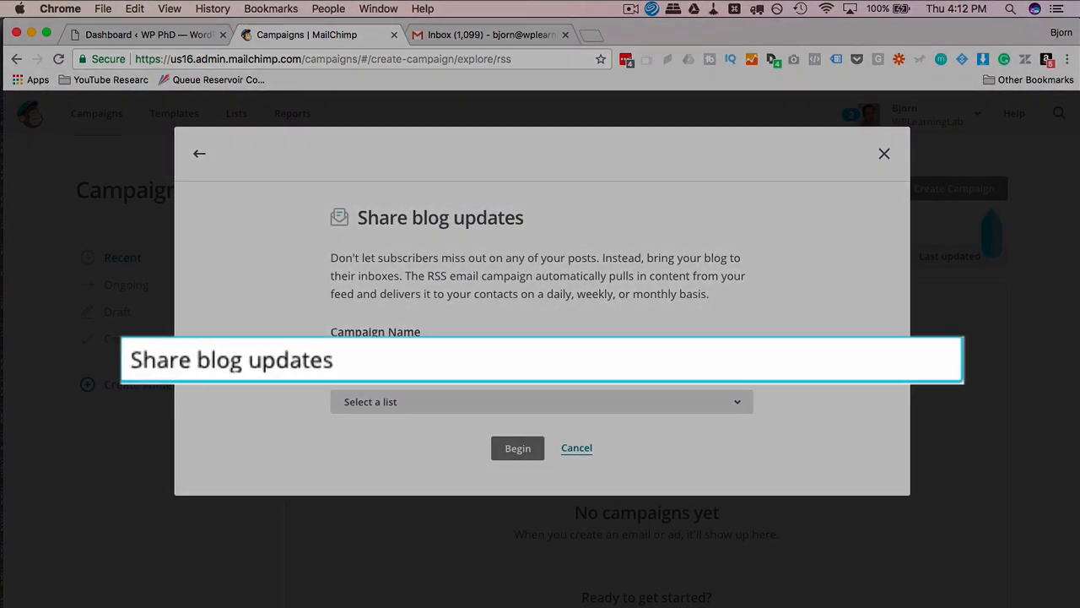
text(WP PHD)
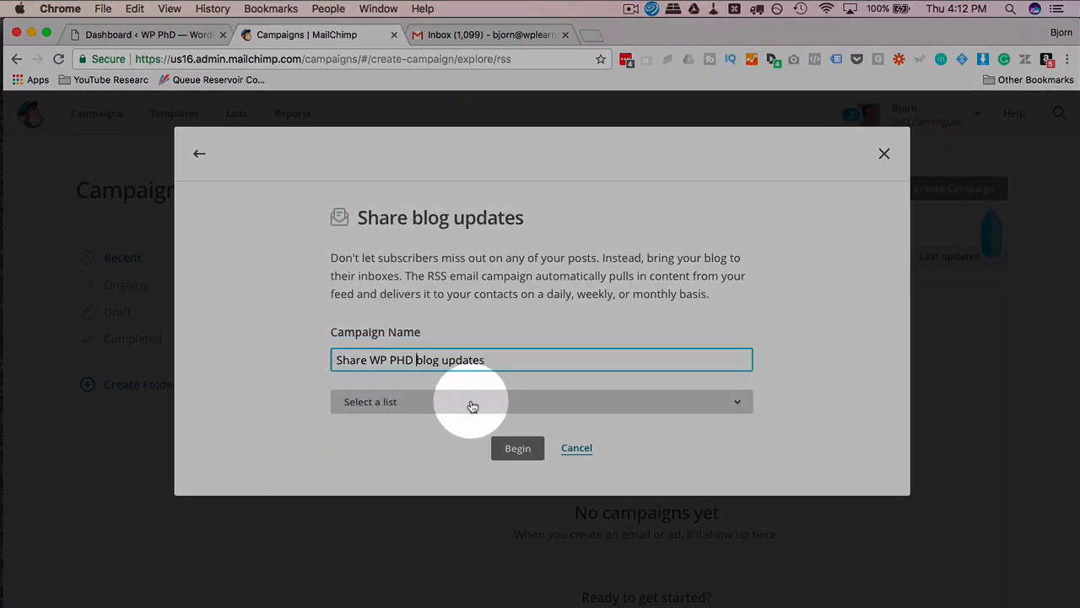
click(472, 403)
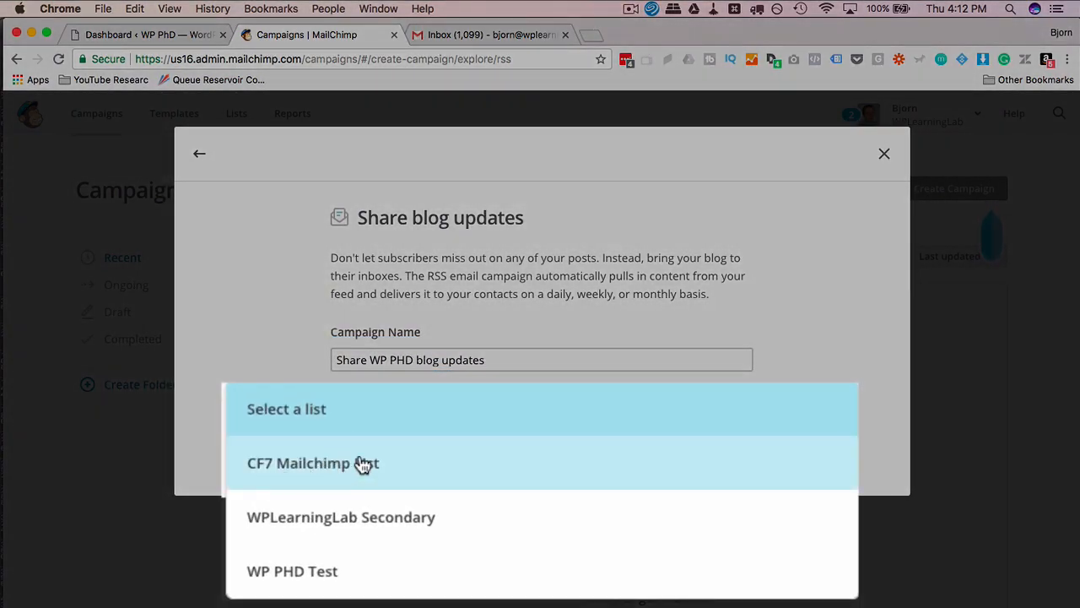
click(426, 471)
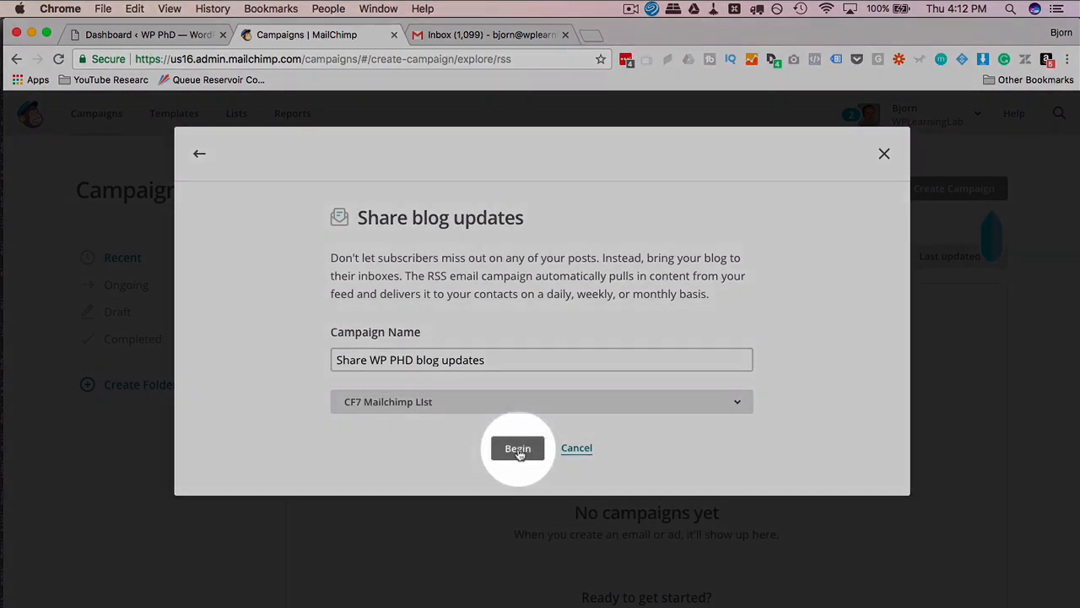
click(517, 448)
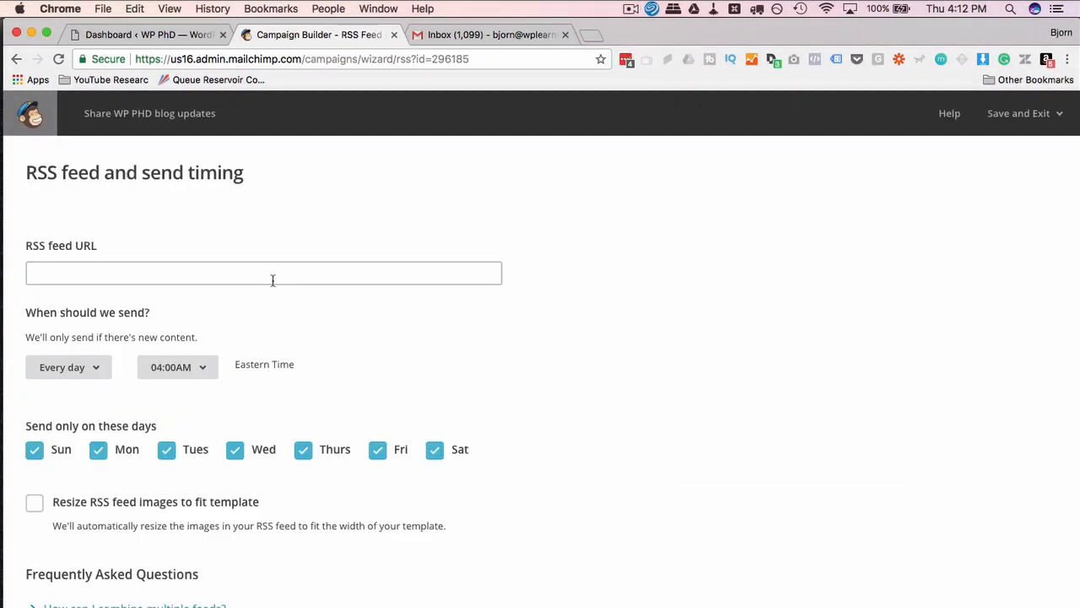
click(272, 280)
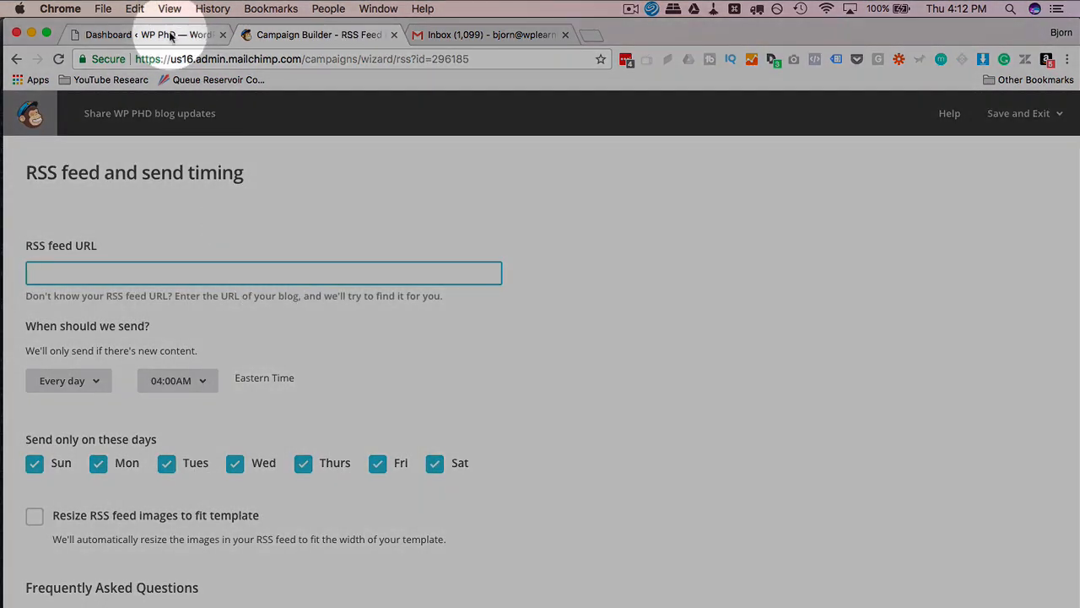
Open the WordPress site in a new tab and load its feed at wp-phd.com/feed/.
click(169, 36)
mouse_move(76, 104)
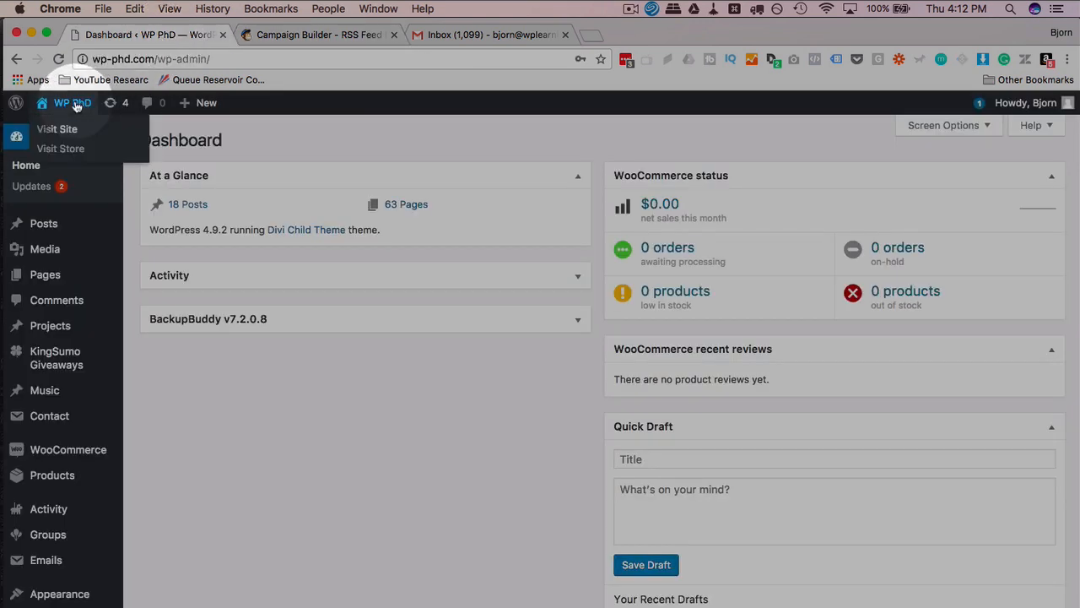
super+click(56, 128)
click(274, 34)
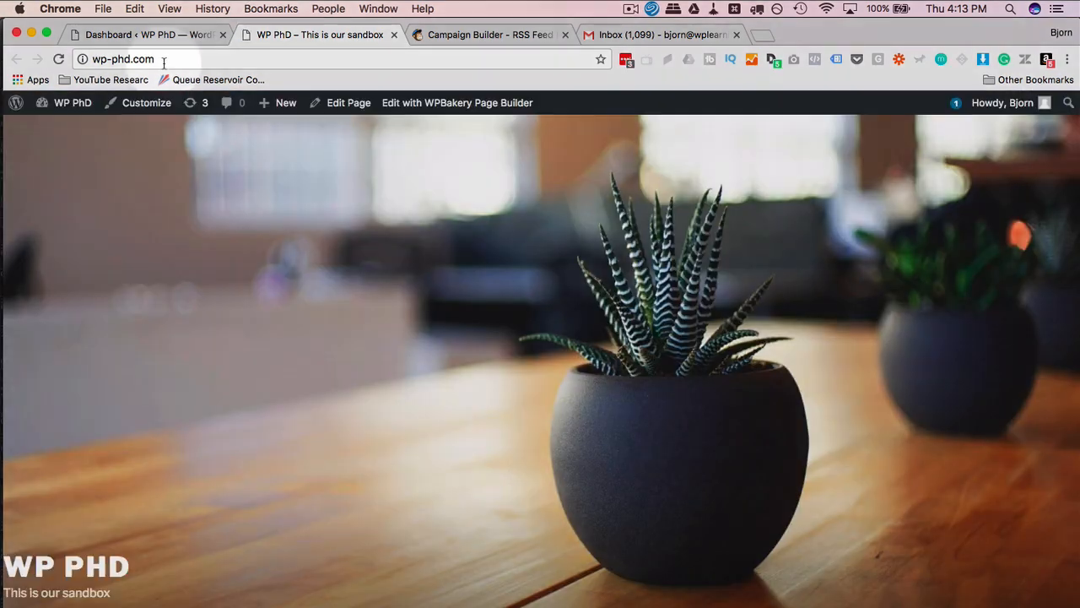
click(158, 61)
click(158, 62)
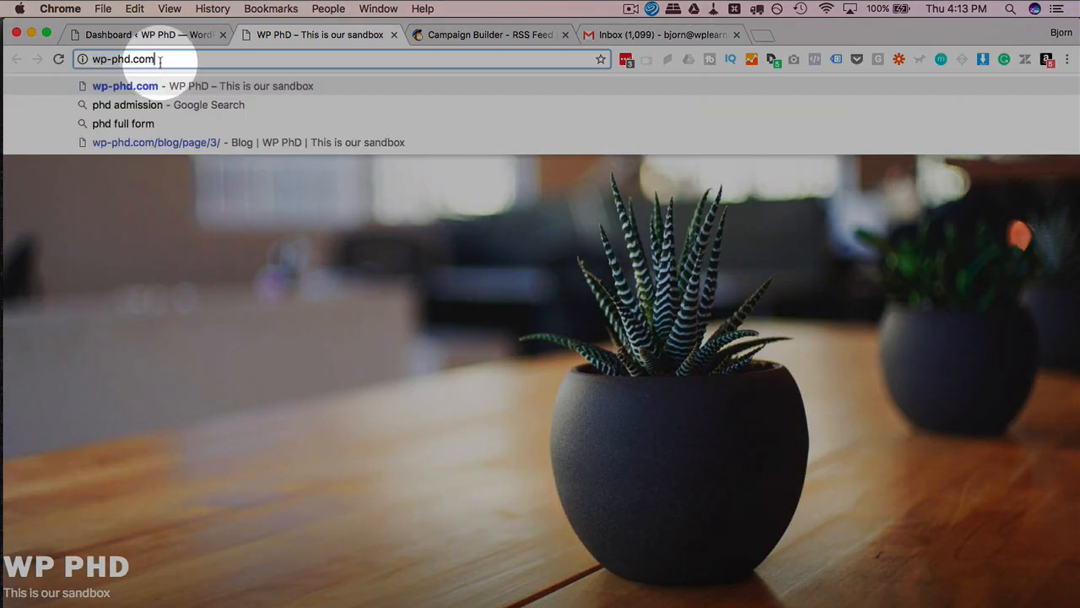
text(/feed)
key(Return)
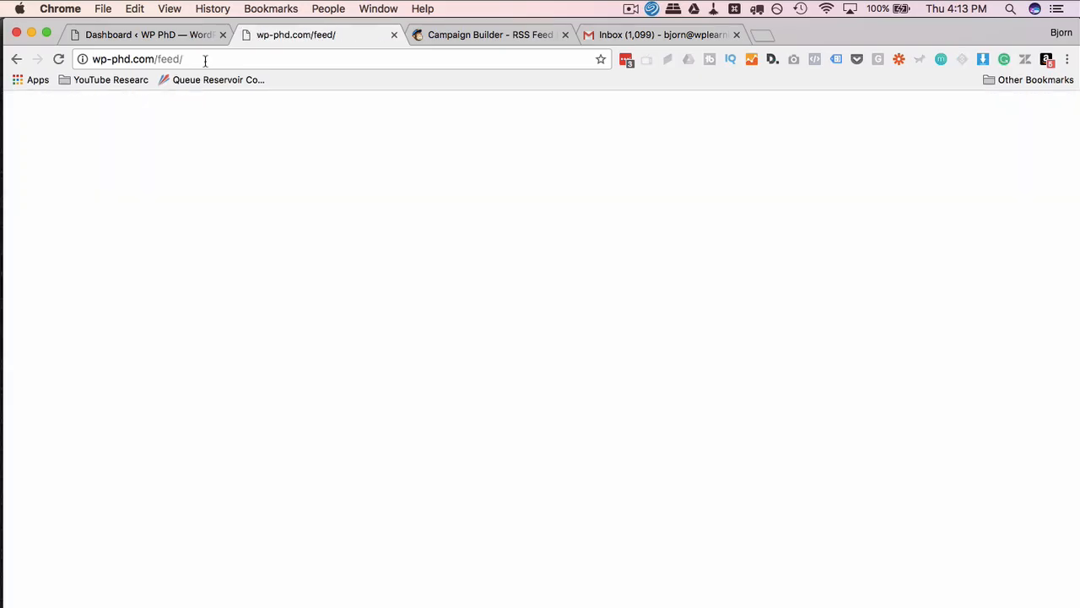
Copy the feed address and return to the MailChimp campaign builder.
scroll(229, 242, down, 10)
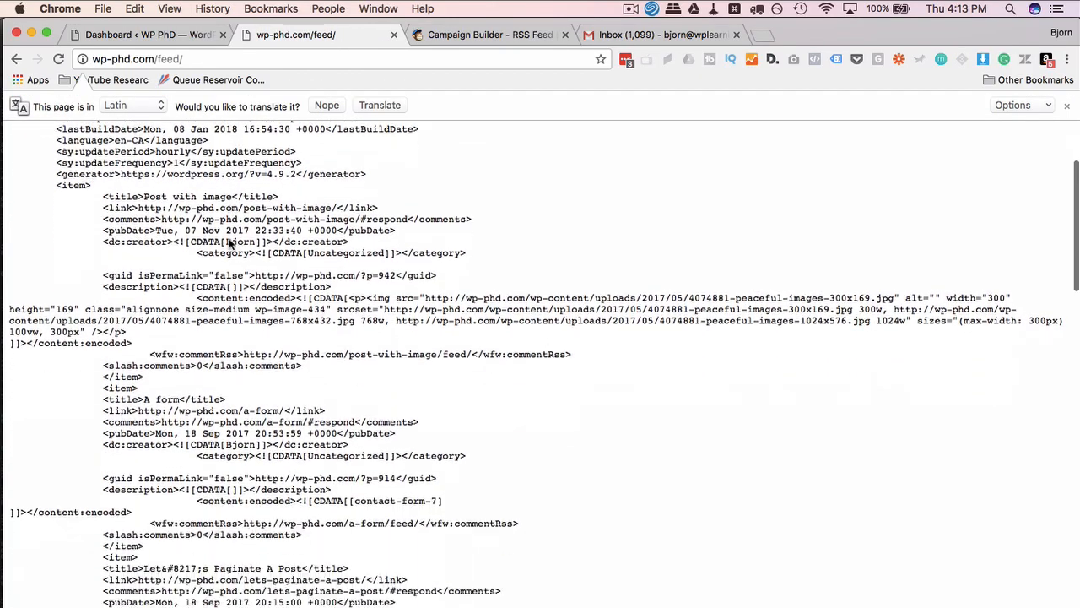
scroll(229, 242, down, 10)
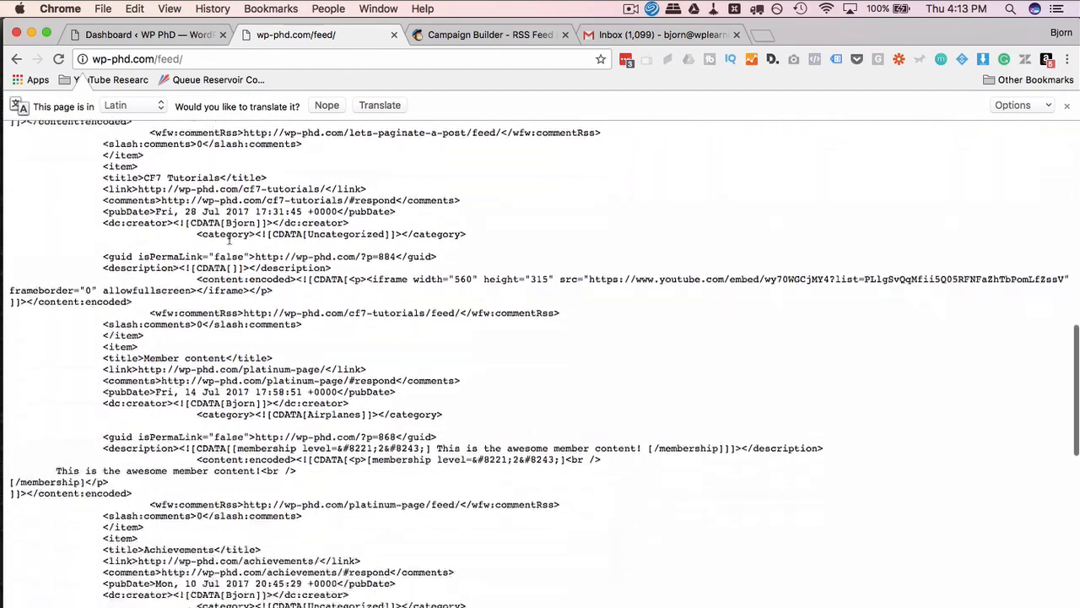
scroll(228, 242, down, 3)
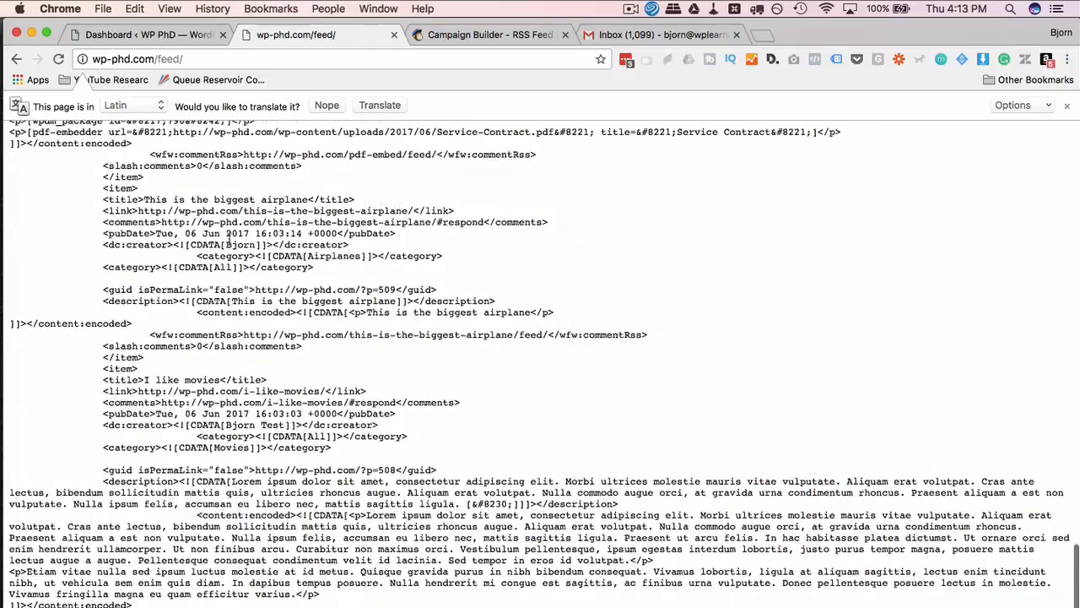
scroll(229, 242, up, 15)
scroll(228, 242, up, 5)
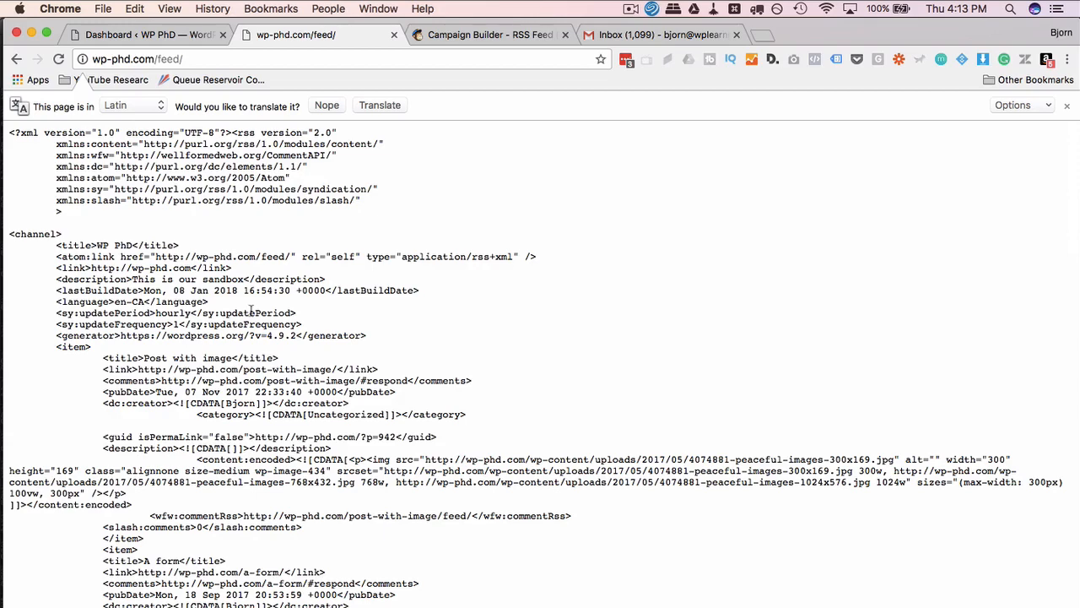
click(152, 59)
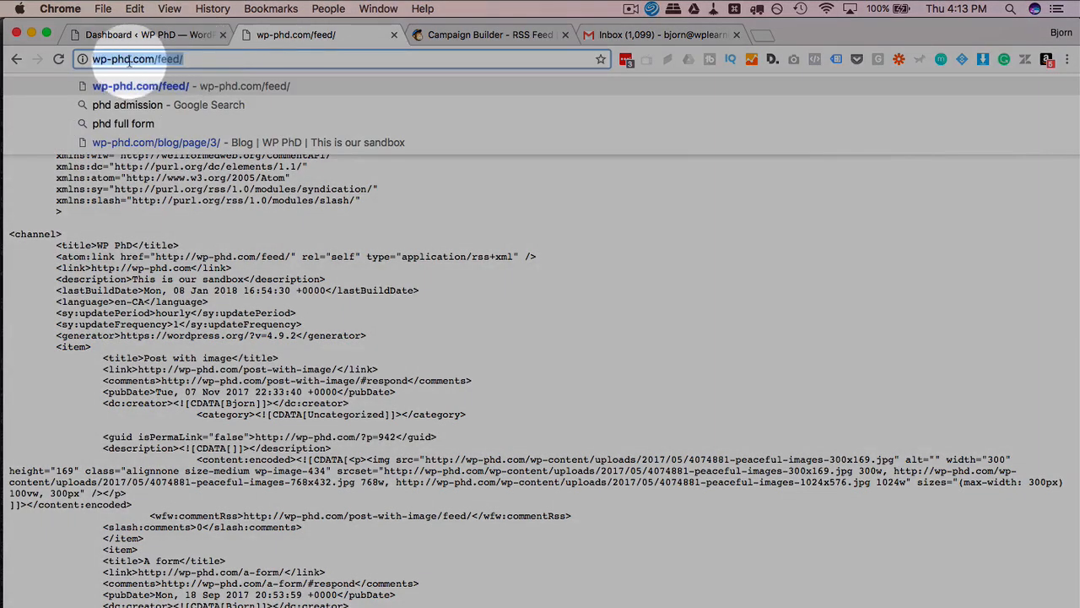
right_click(153, 59)
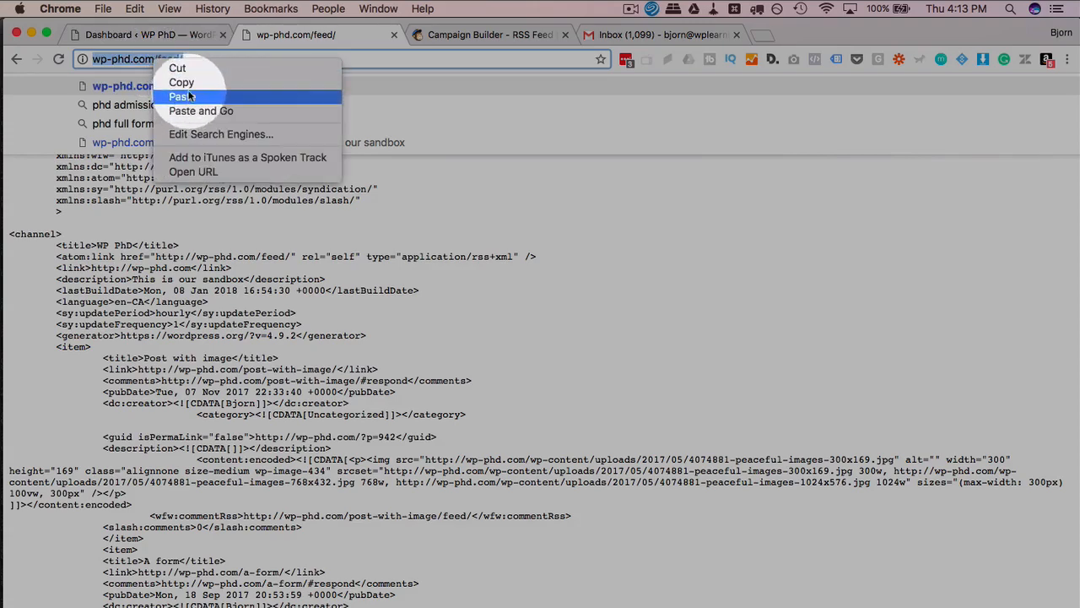
click(173, 86)
click(472, 36)
click(72, 272)
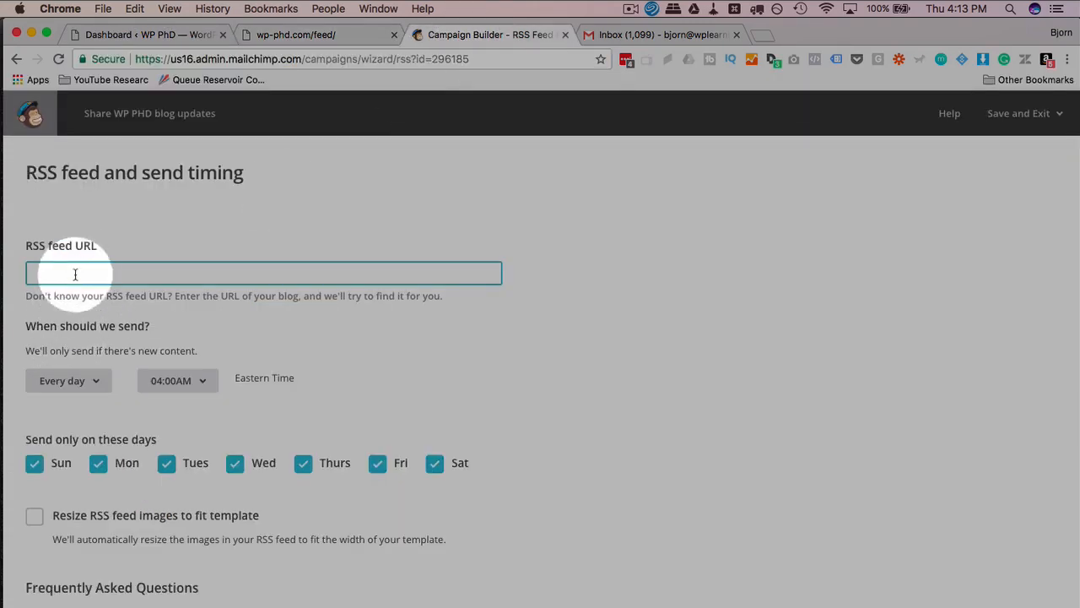
right_click(71, 272)
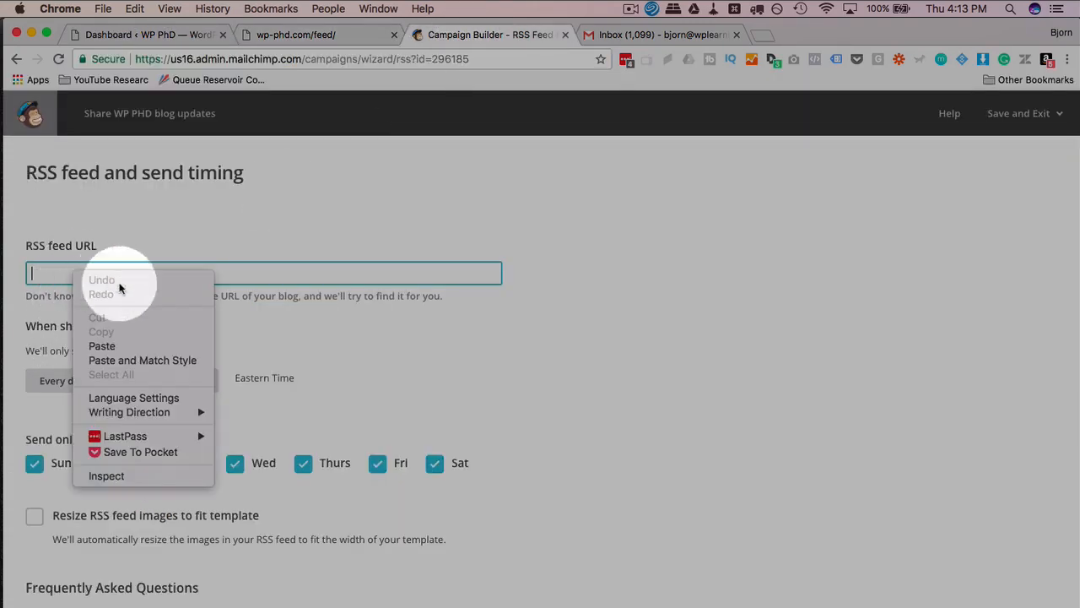
click(126, 344)
scroll(488, 277, down, 3)
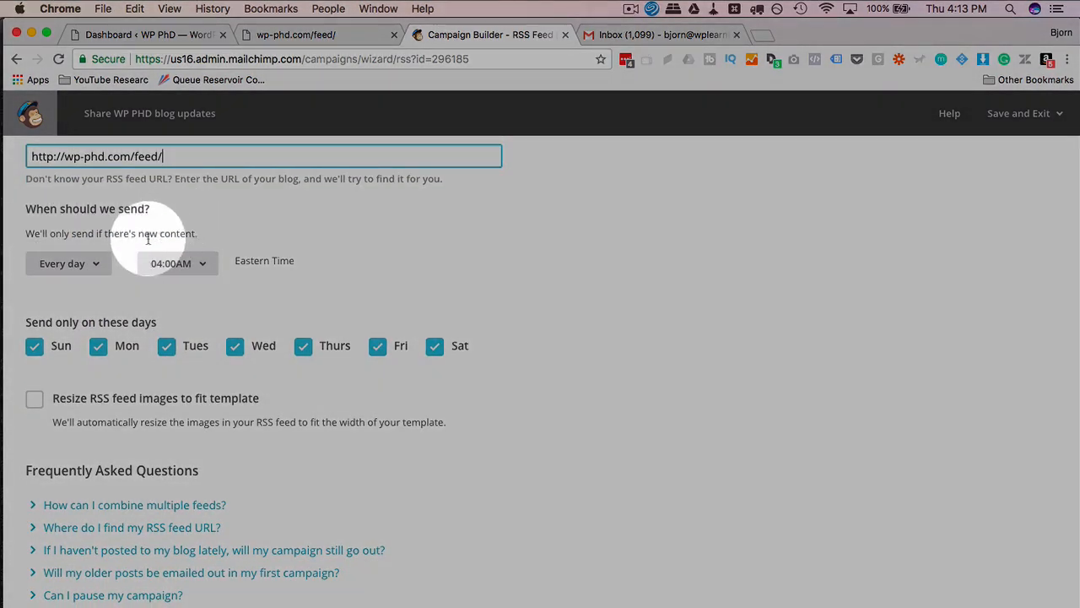
drag(24, 234, 172, 229)
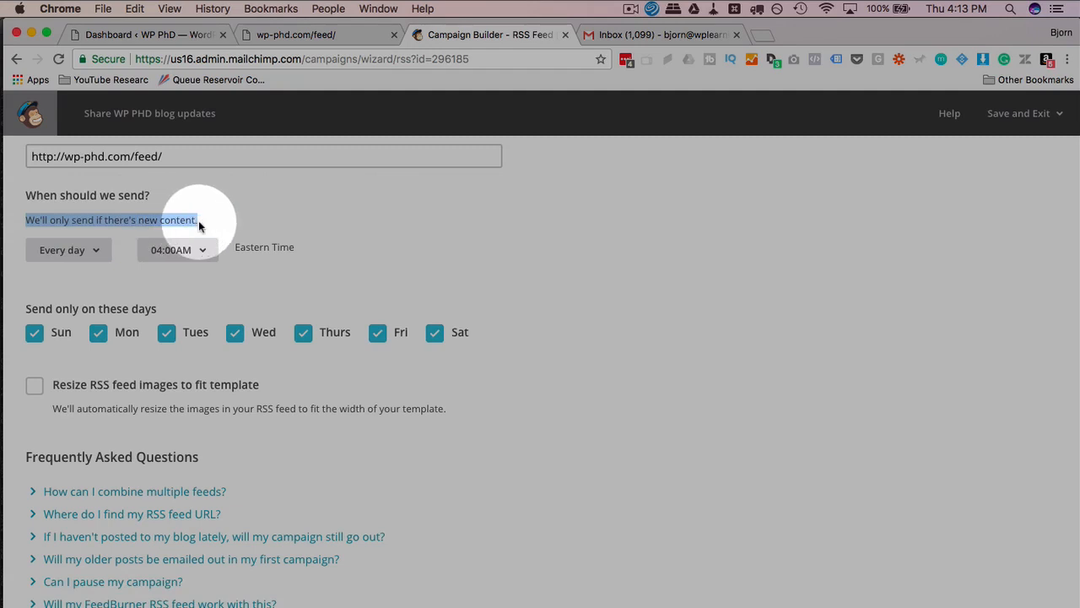
click(207, 223)
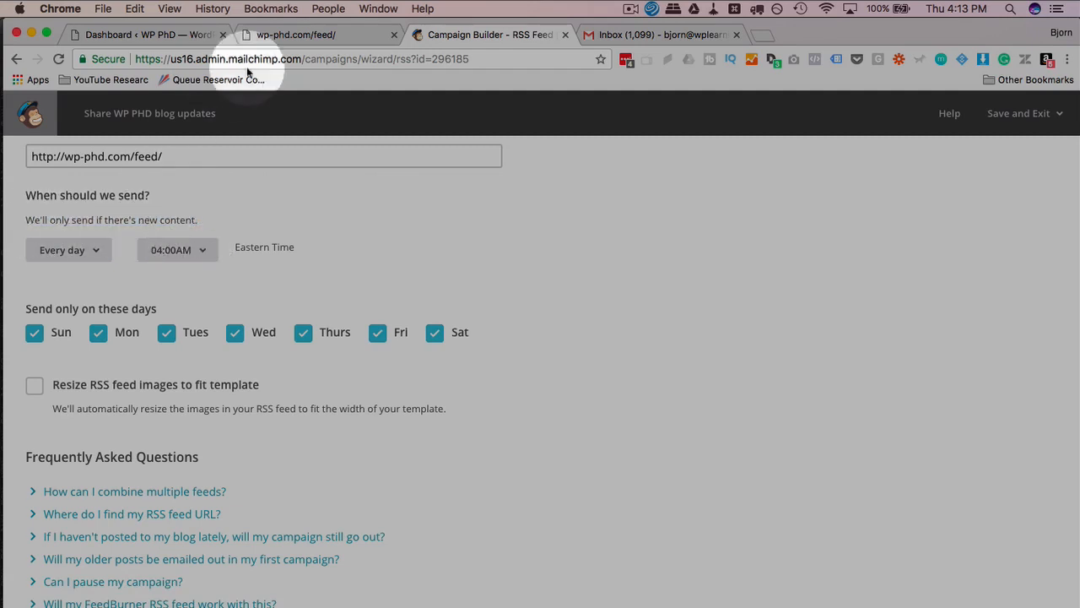
click(293, 34)
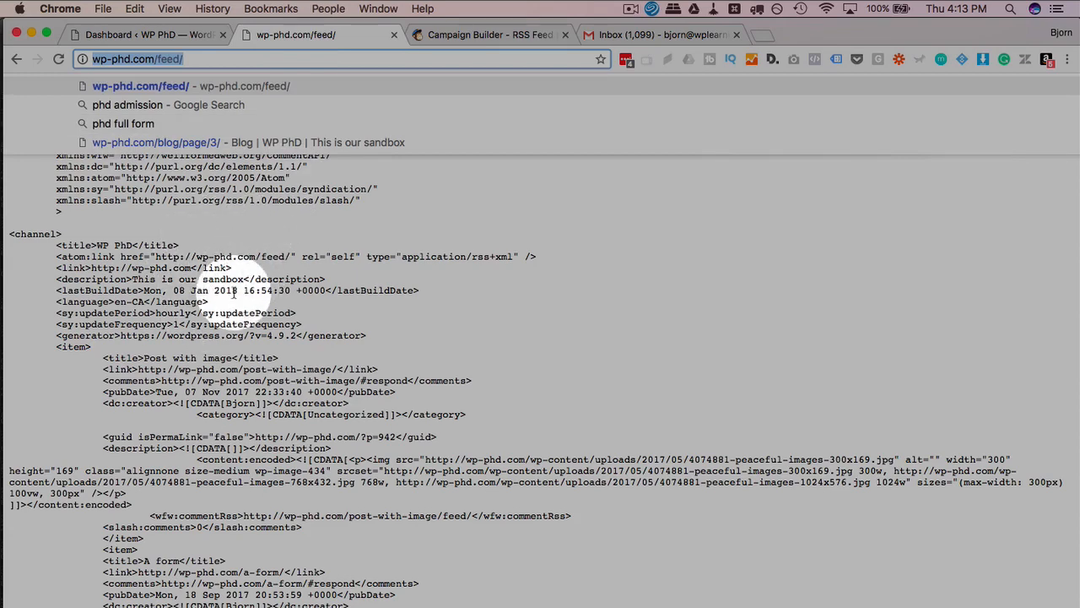
click(471, 32)
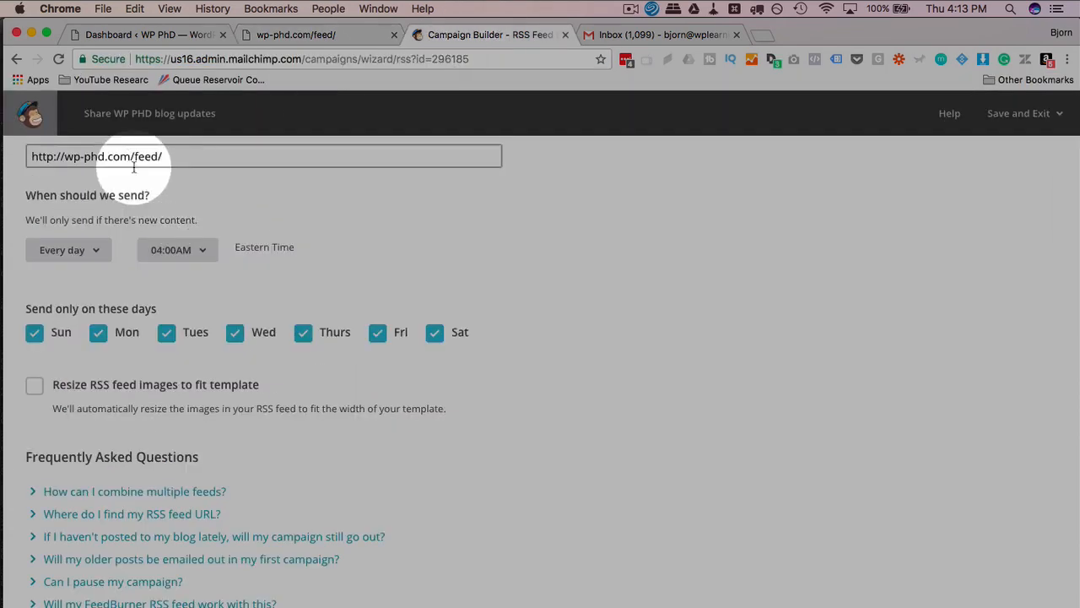
drag(169, 157, 55, 165)
click(119, 209)
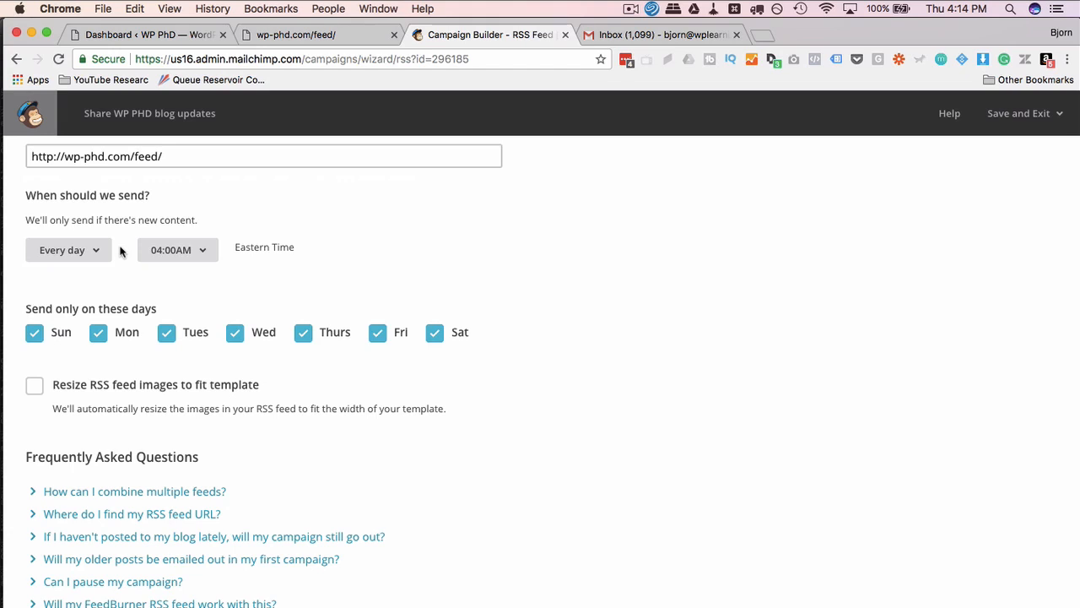
Try a weekly send frequency, then set it back to every day.
click(104, 255)
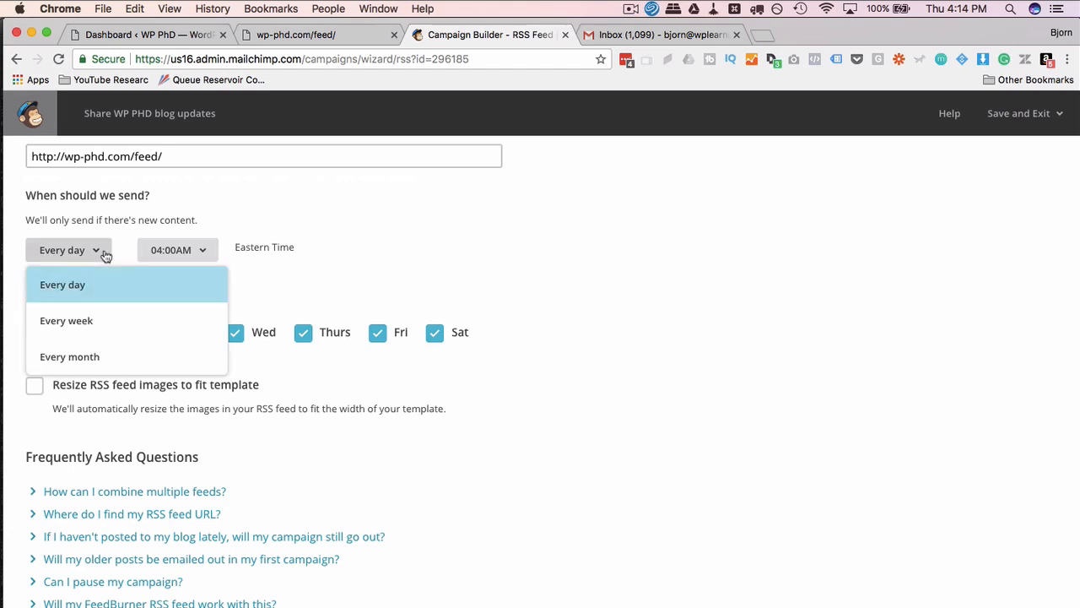
click(82, 321)
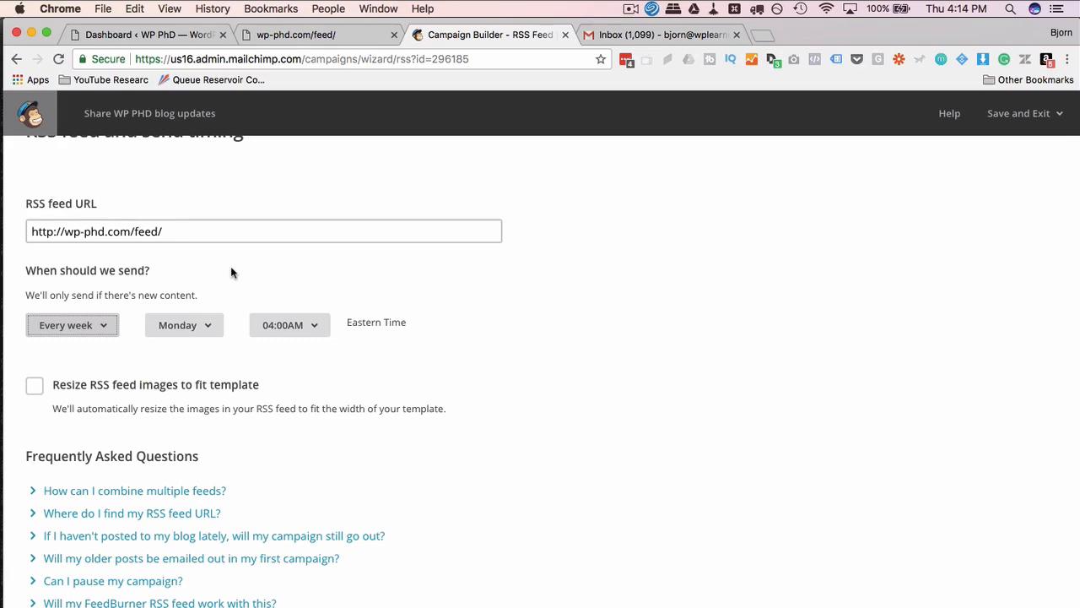
click(110, 327)
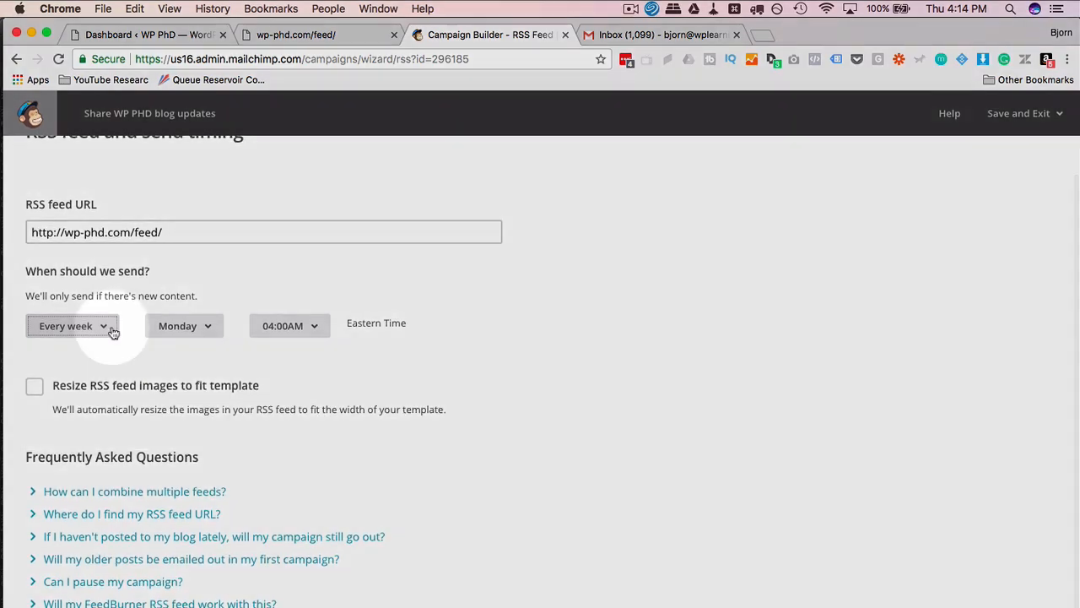
click(93, 372)
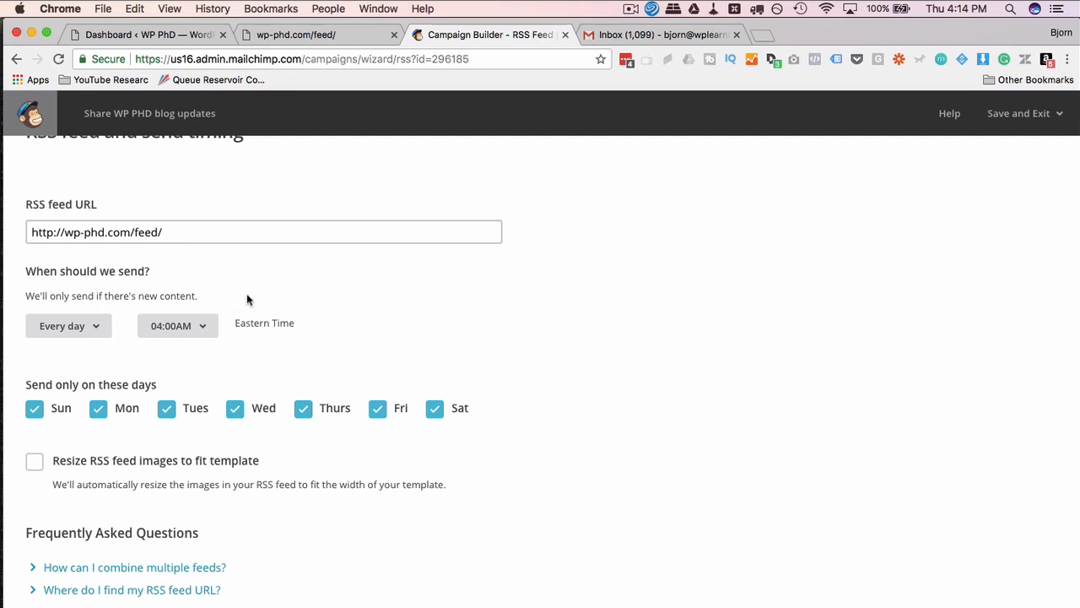
Set the daily send time to 08:00PM.
scroll(246, 298, down, 2)
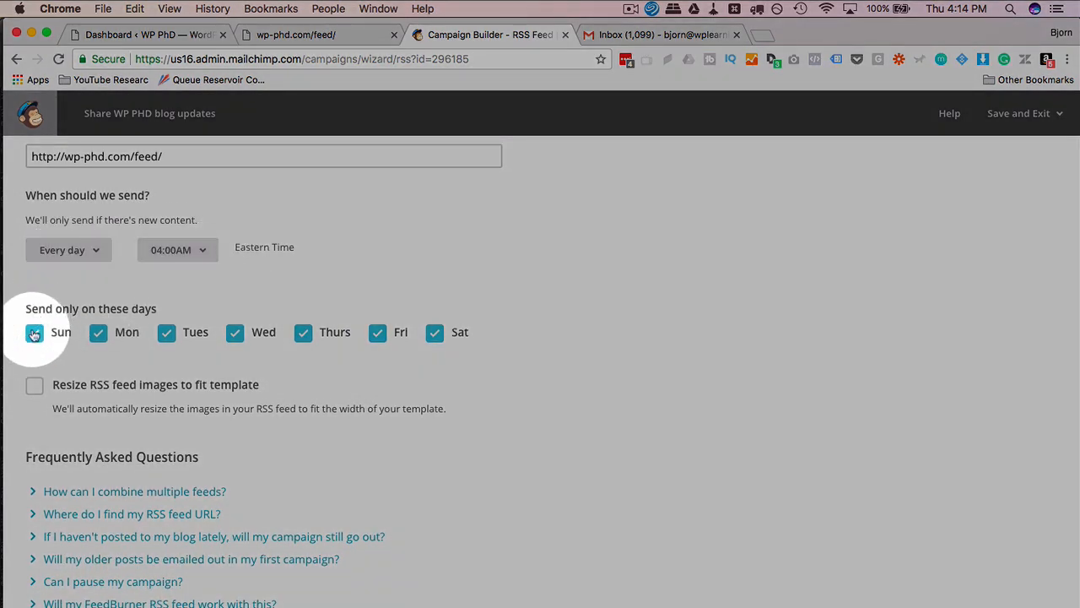
scroll(368, 375, down, 1)
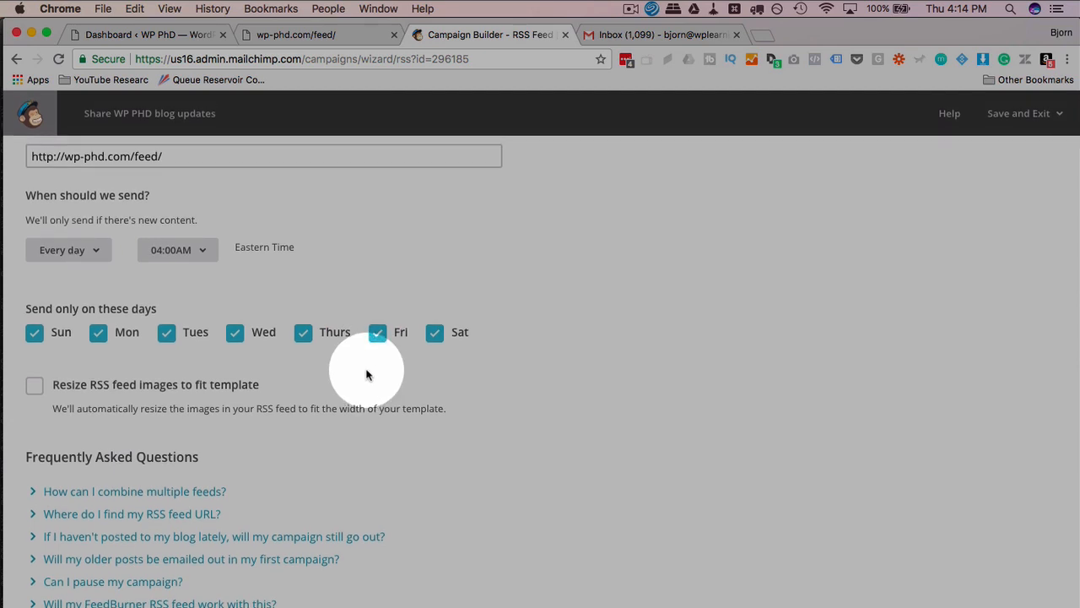
click(204, 257)
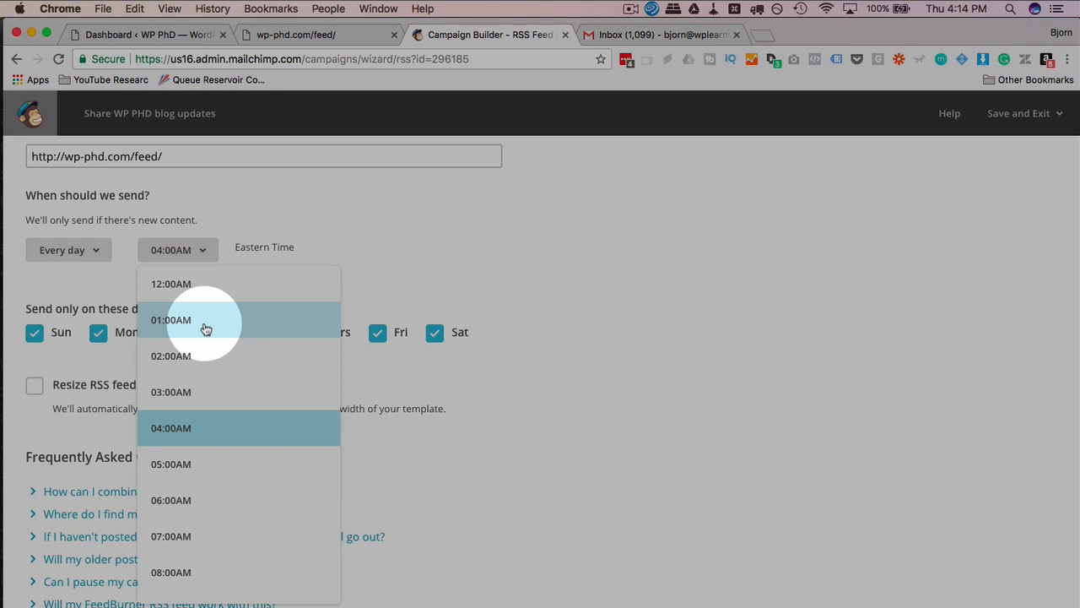
scroll(197, 432, down, 5)
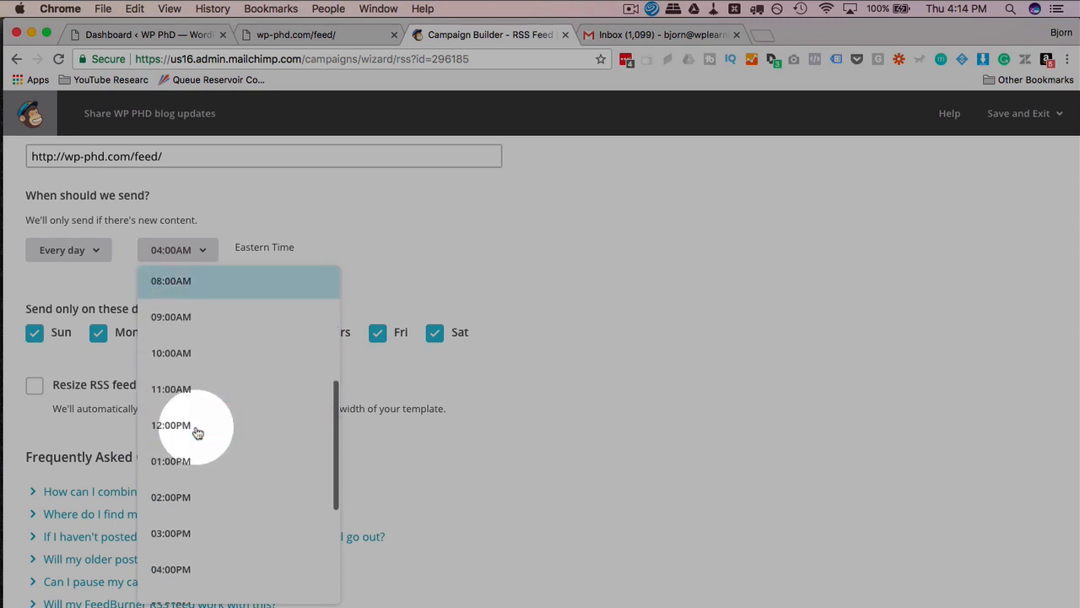
scroll(197, 432, down, 8)
click(192, 477)
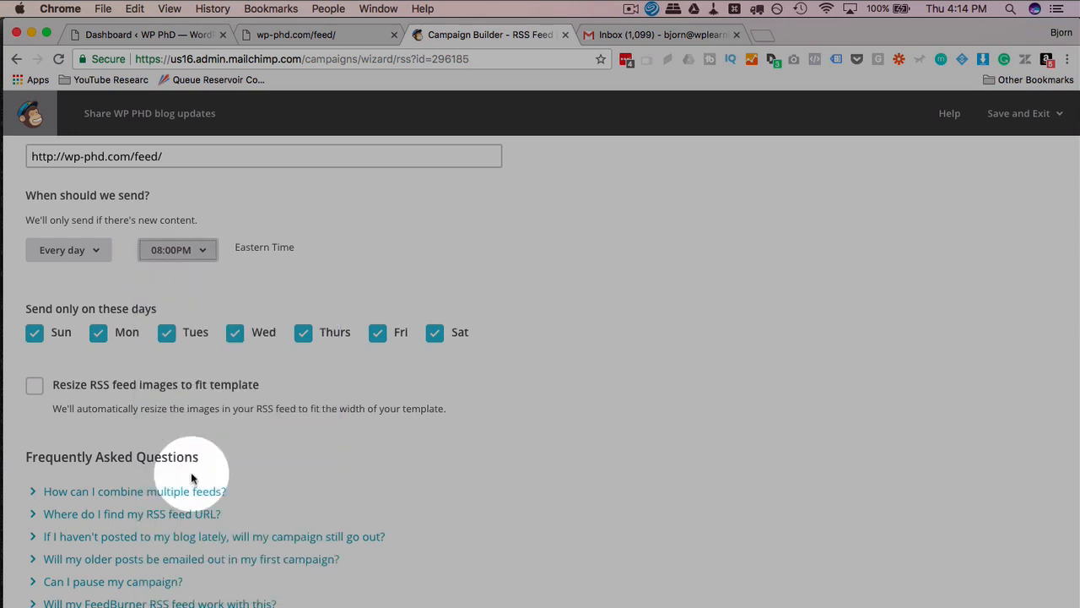
click(325, 426)
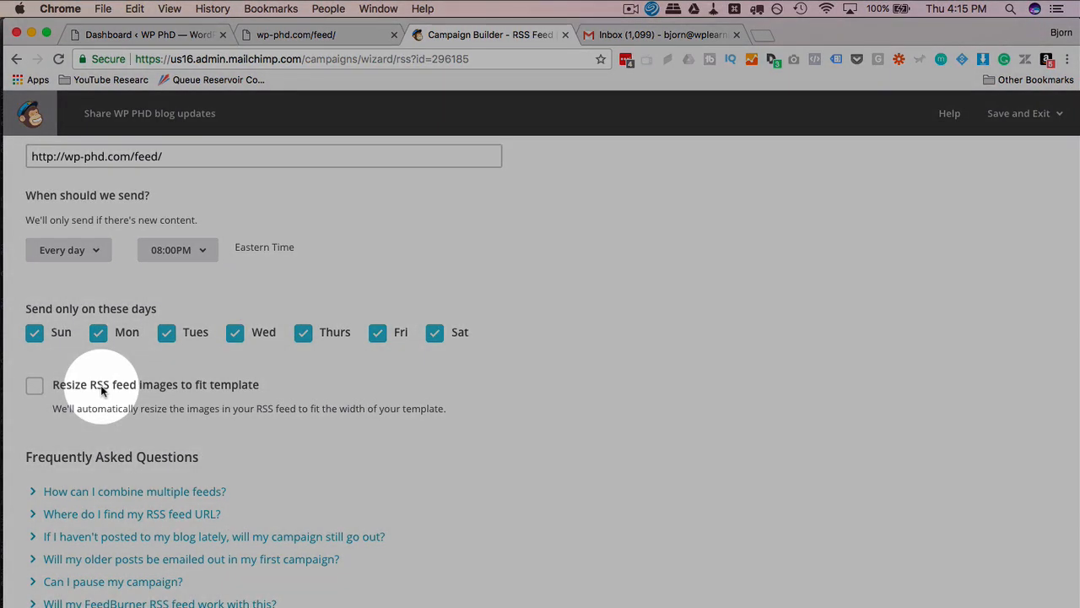
Turn 'Resize RSS feed images to fit template' on and back off.
click(100, 385)
click(100, 385)
click(44, 439)
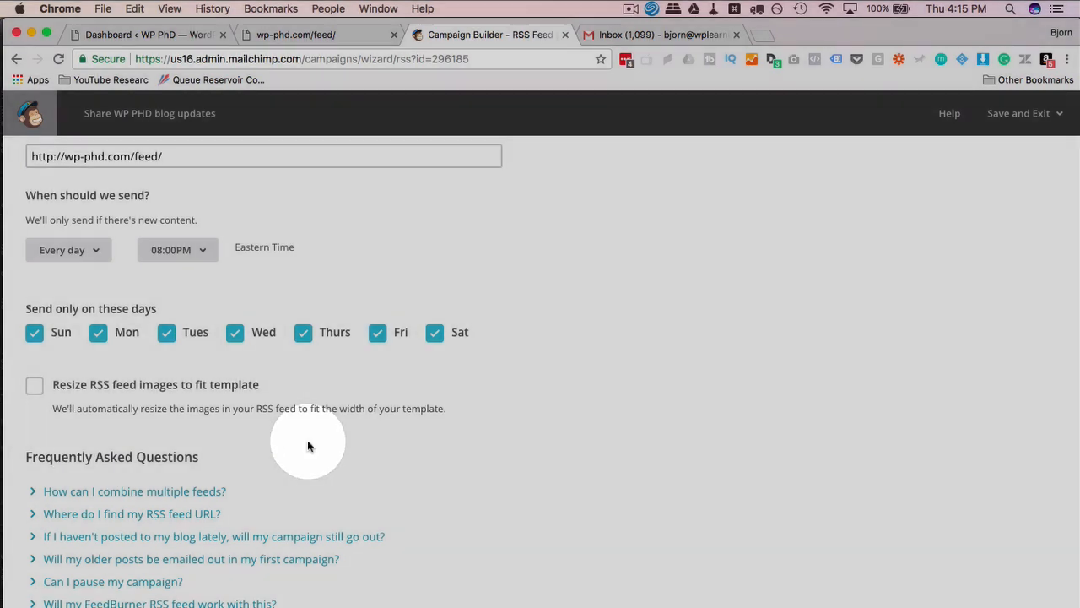
scroll(307, 441, down, 1)
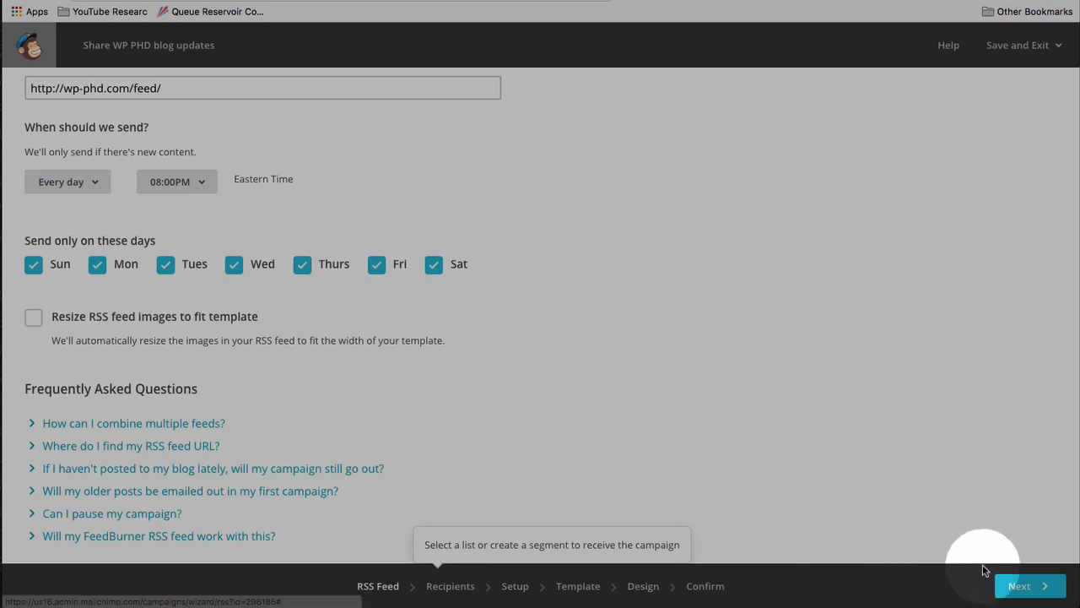
Move past Recipients, keeping the entire CF7 Mailchimp List of one recipient.
click(1023, 586)
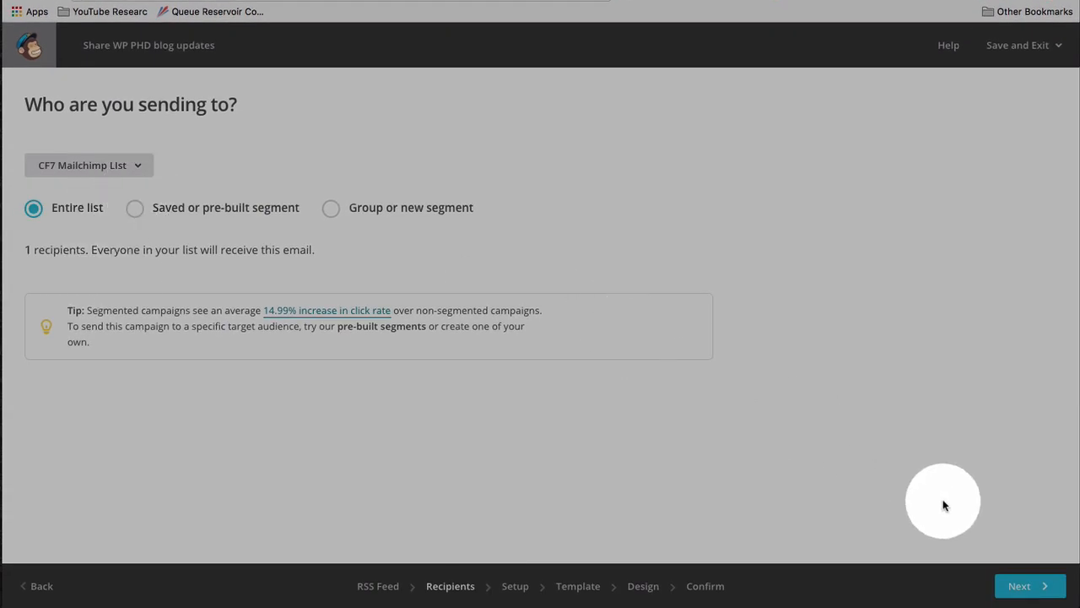
click(1019, 586)
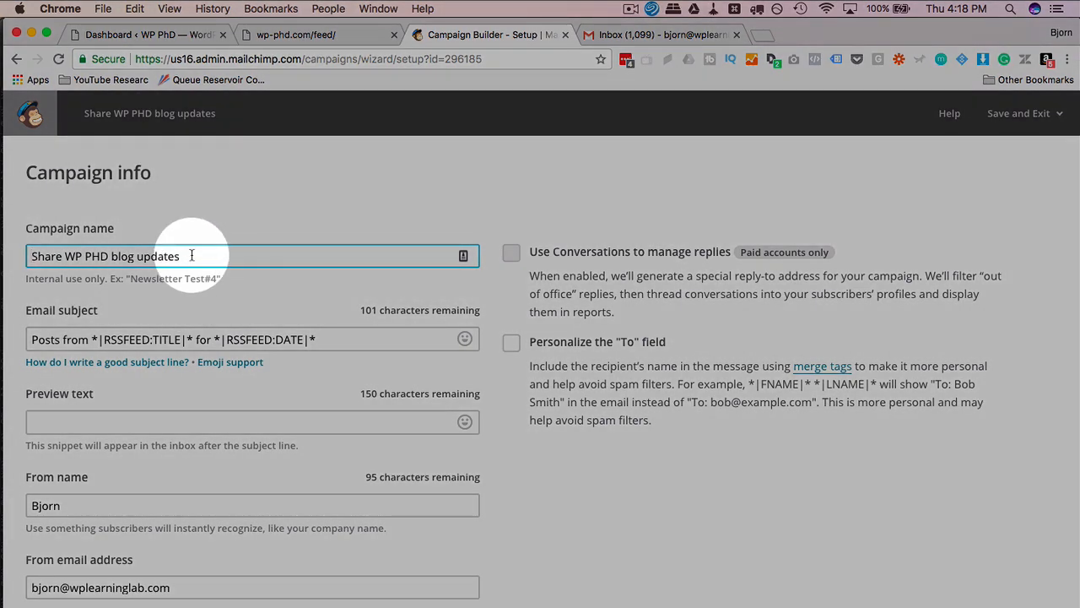
Compare the subject's TITLE and DATE merge tags with the feed's post title and date.
drag(182, 256, 37, 277)
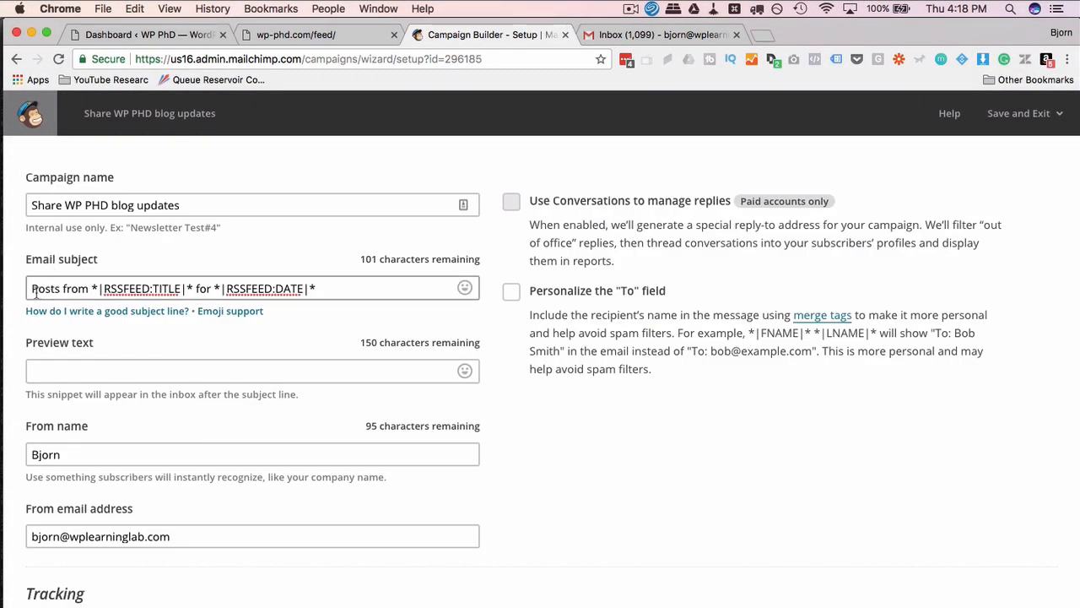
drag(34, 291, 180, 288)
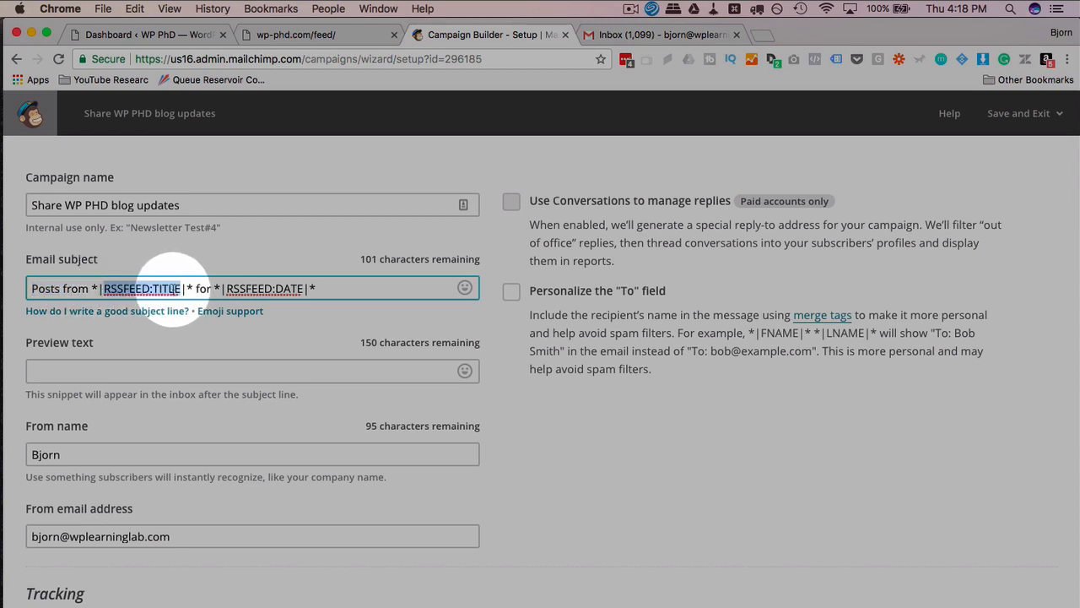
click(308, 37)
scroll(173, 371, down, 3)
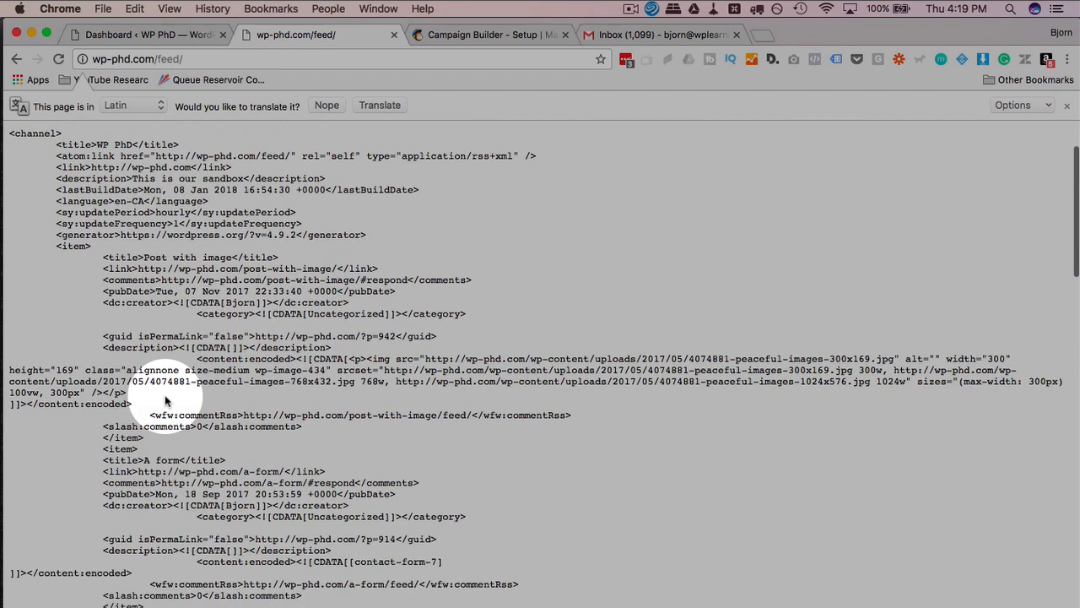
drag(102, 257, 227, 257)
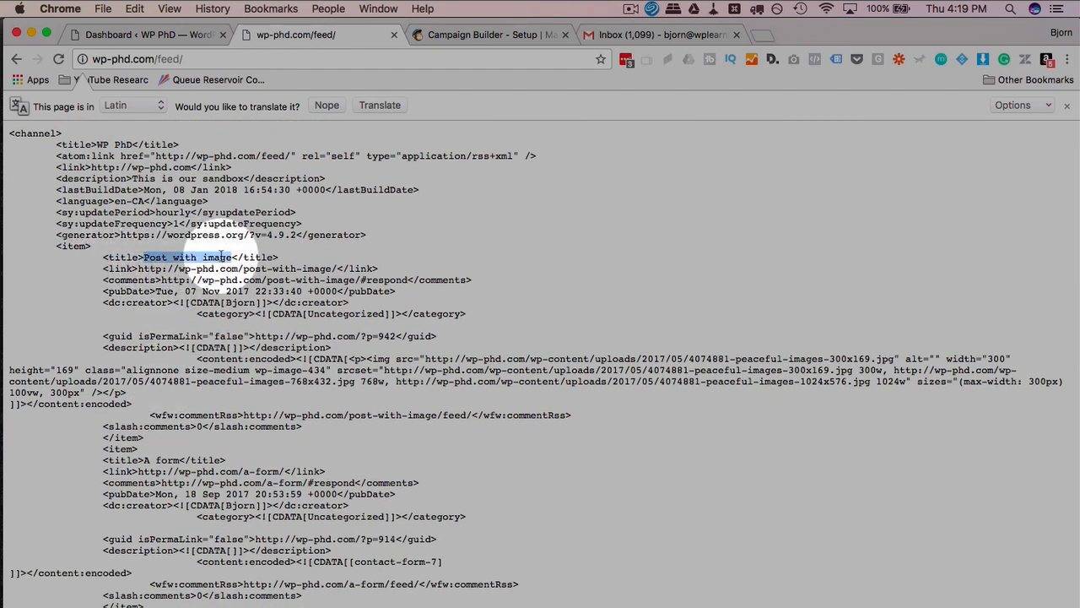
click(493, 38)
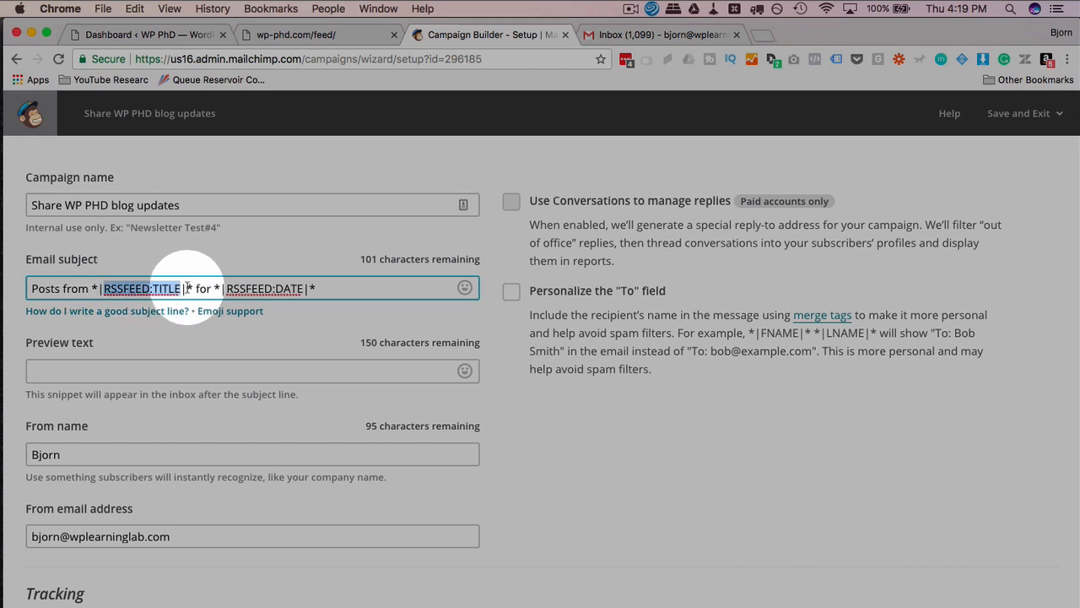
click(272, 288)
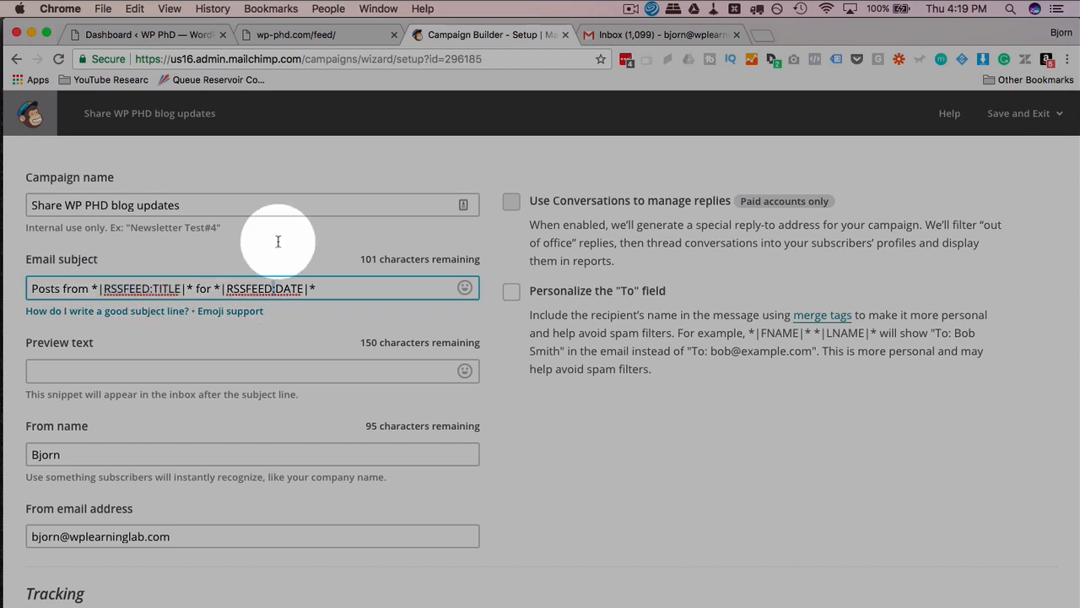
click(319, 34)
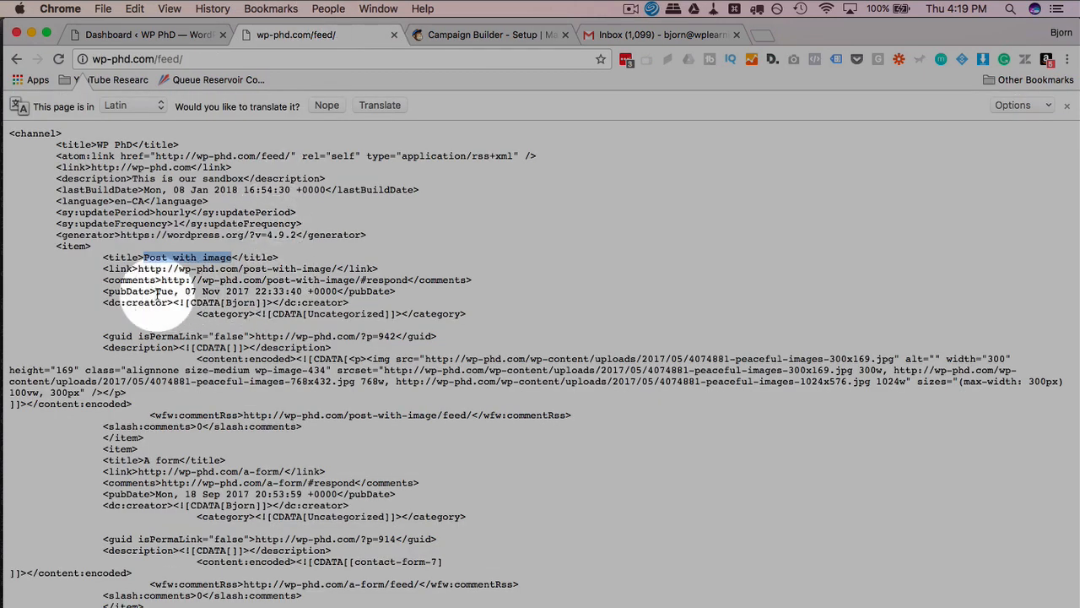
drag(102, 291, 396, 291)
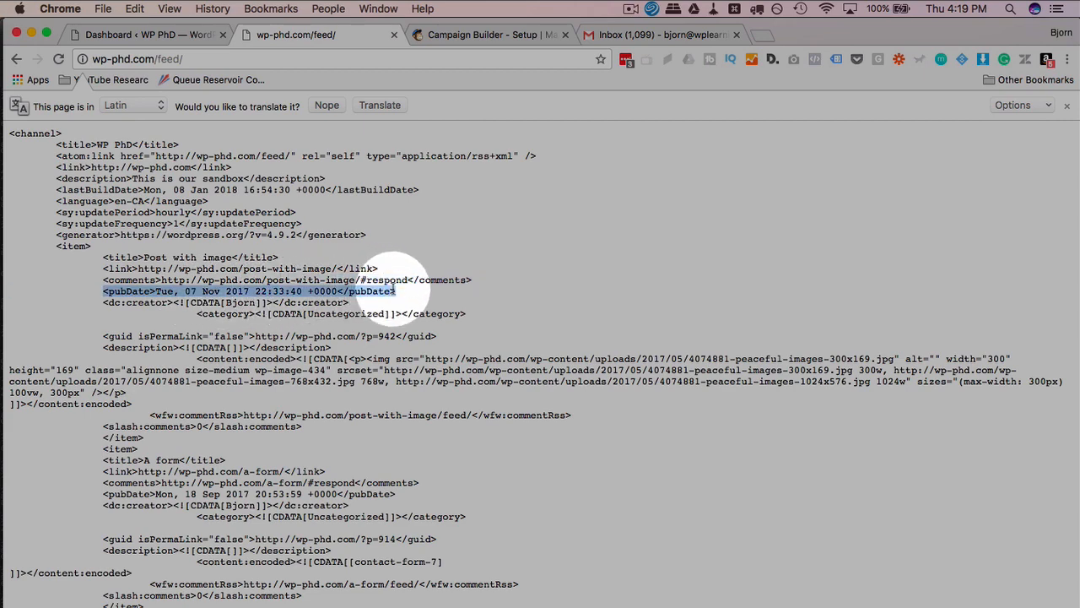
click(448, 34)
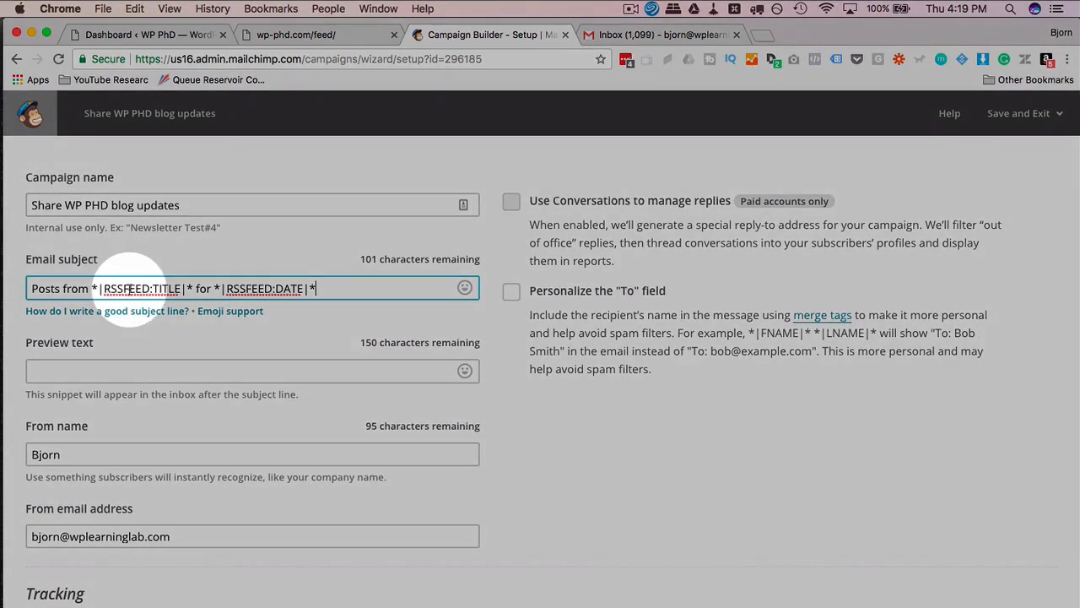
Delete 'Posts from' and the date part, leaving the subject as *|RSSFEED:TITLE|*.
drag(94, 288, 32, 289)
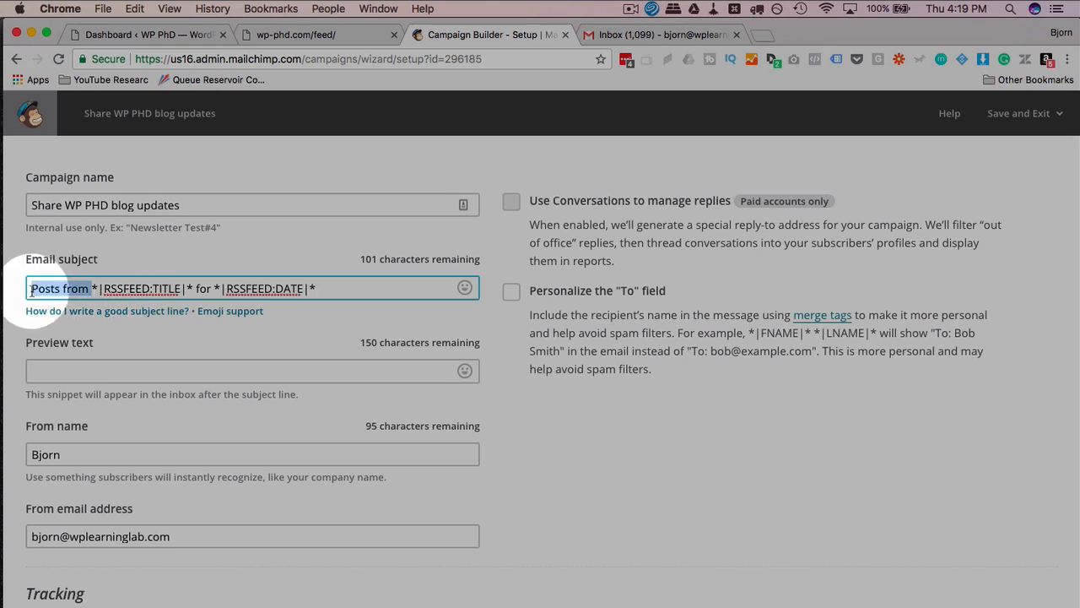
key(BackSpace)
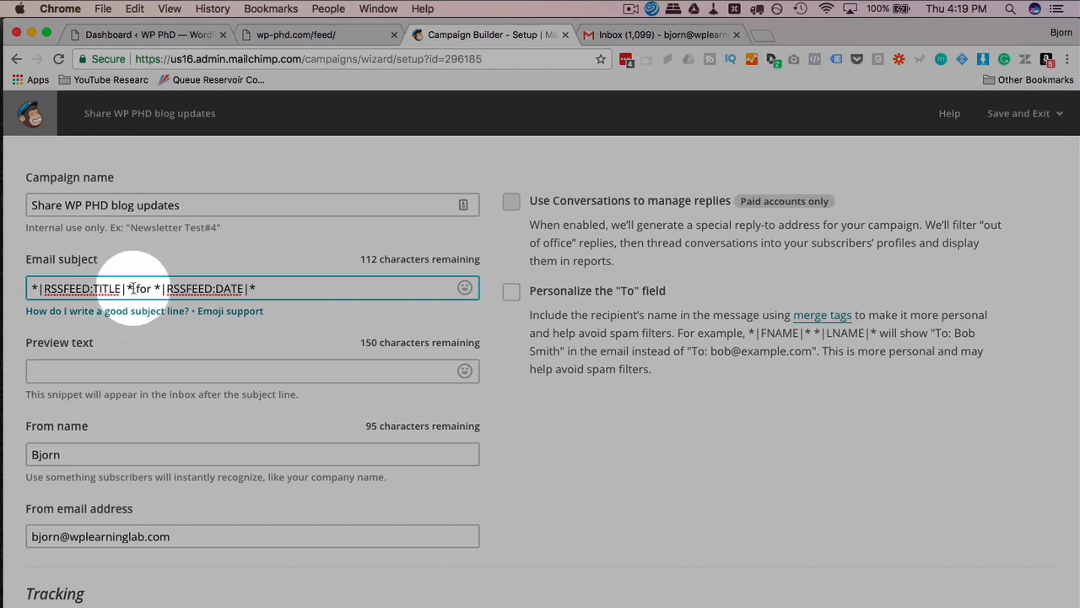
drag(134, 289, 270, 289)
key(BackSpace)
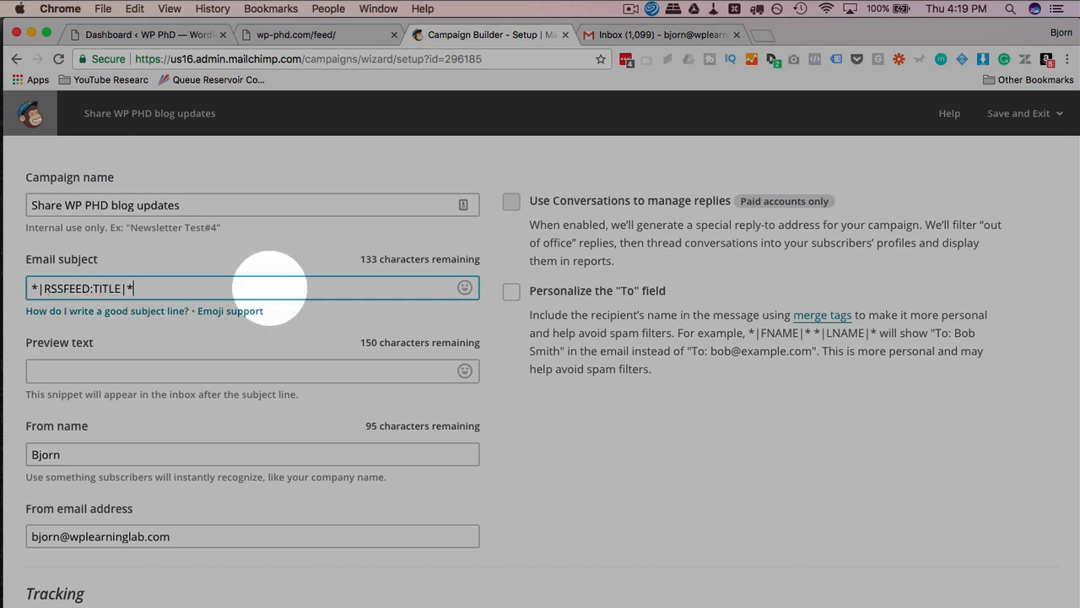
Find the description element in the site's RSS feed for the preview text.
click(233, 248)
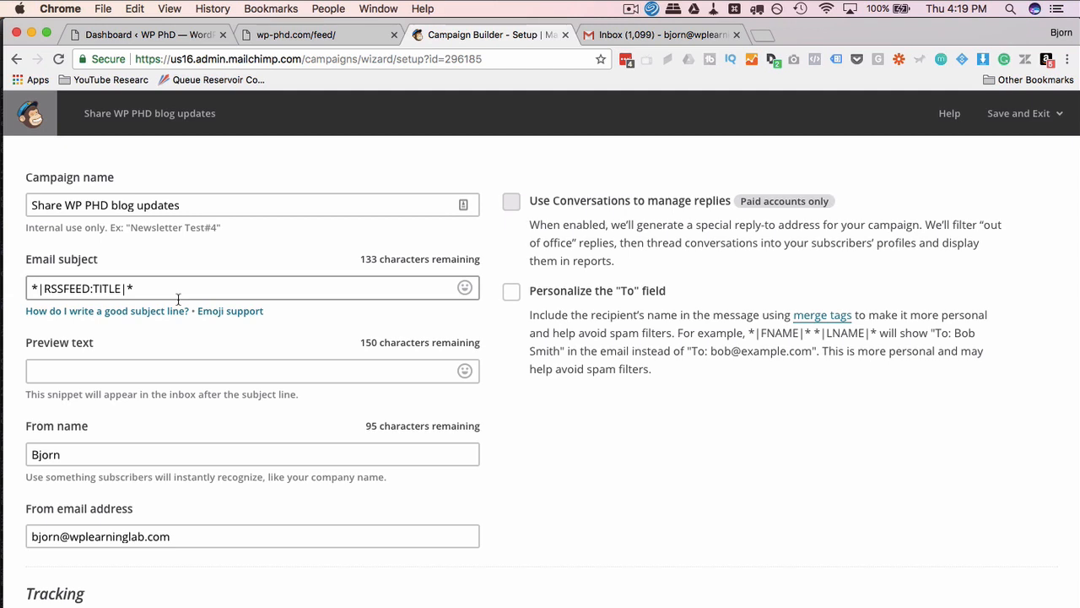
scroll(177, 306, down, 2)
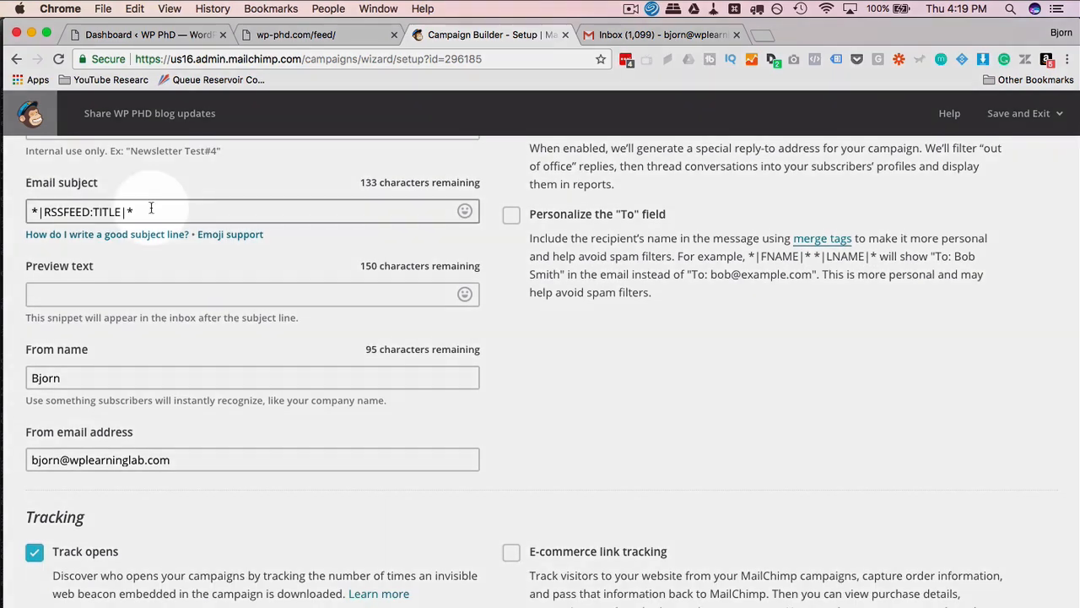
drag(152, 209, 26, 211)
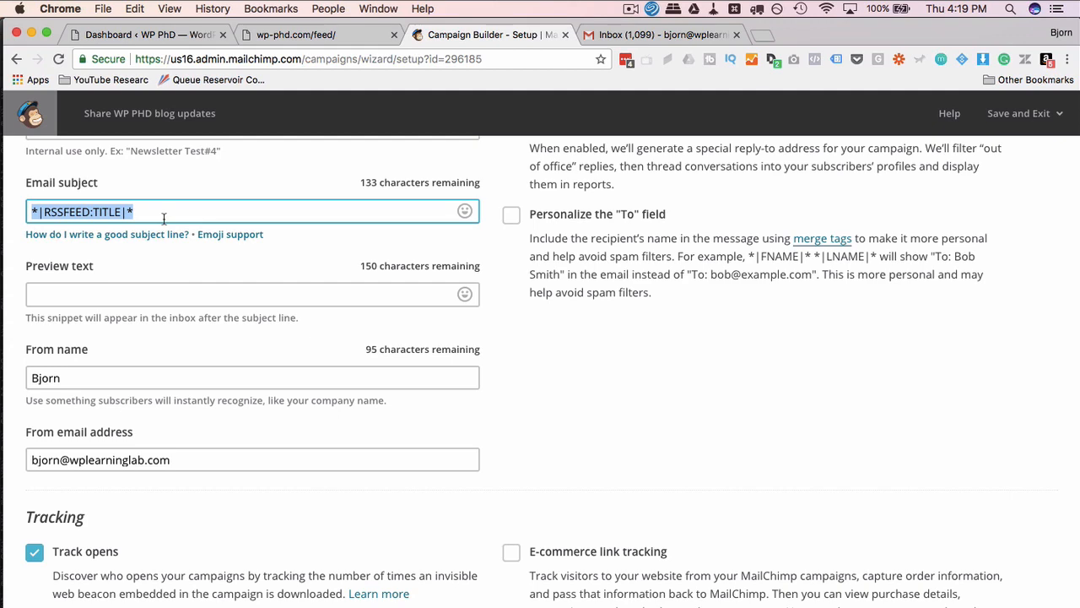
click(127, 294)
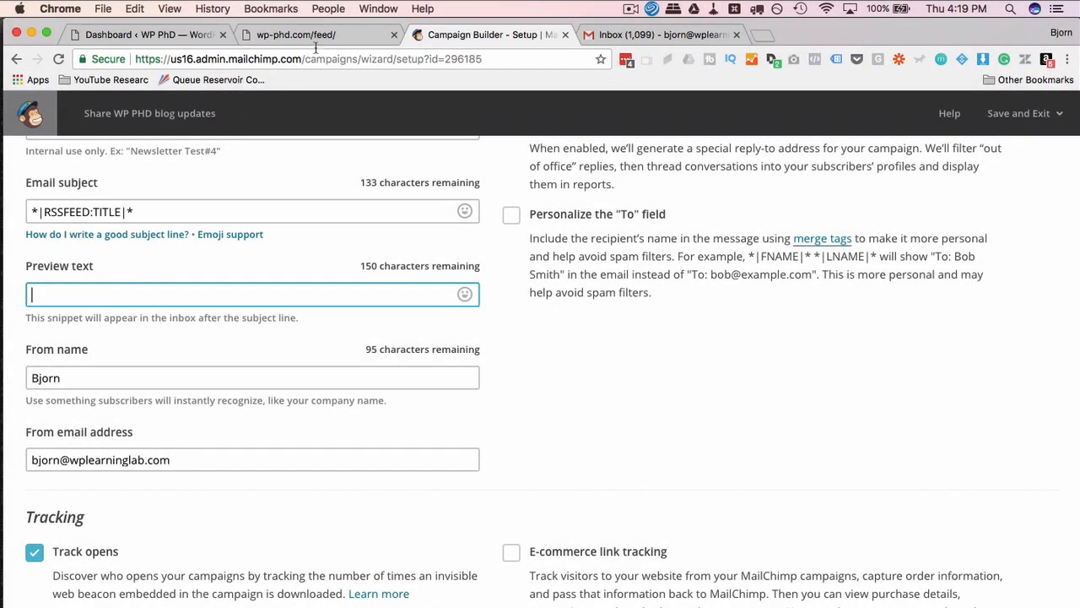
click(331, 37)
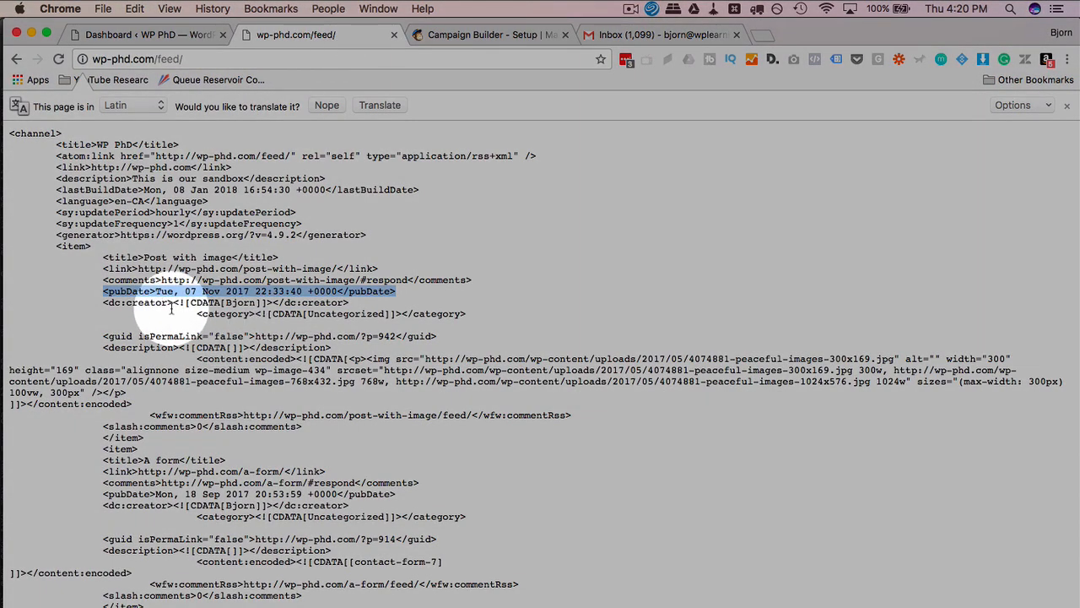
scroll(168, 308, down, 1)
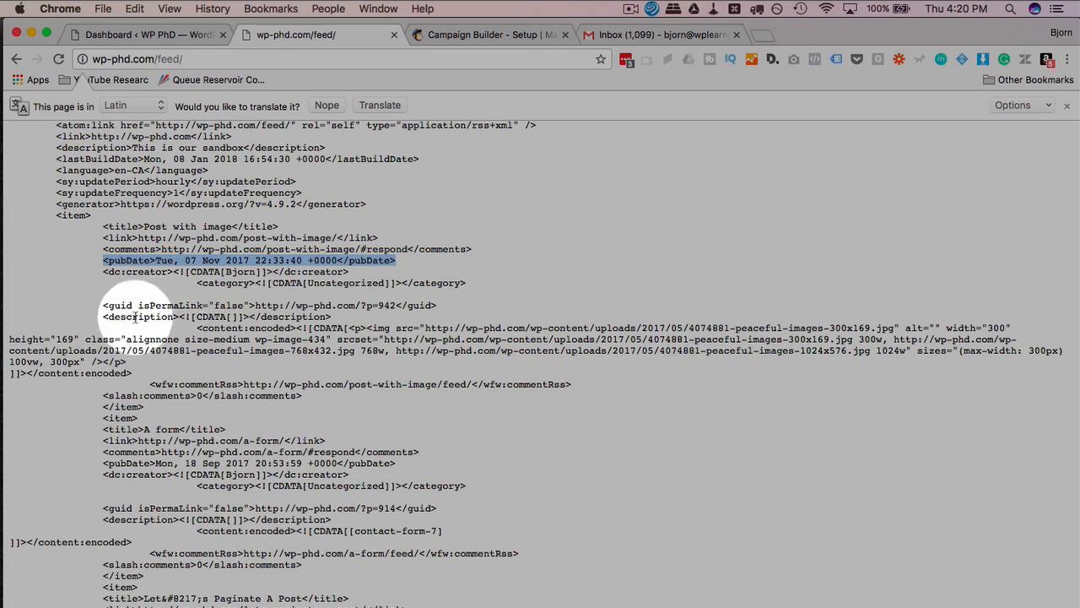
drag(99, 318, 180, 318)
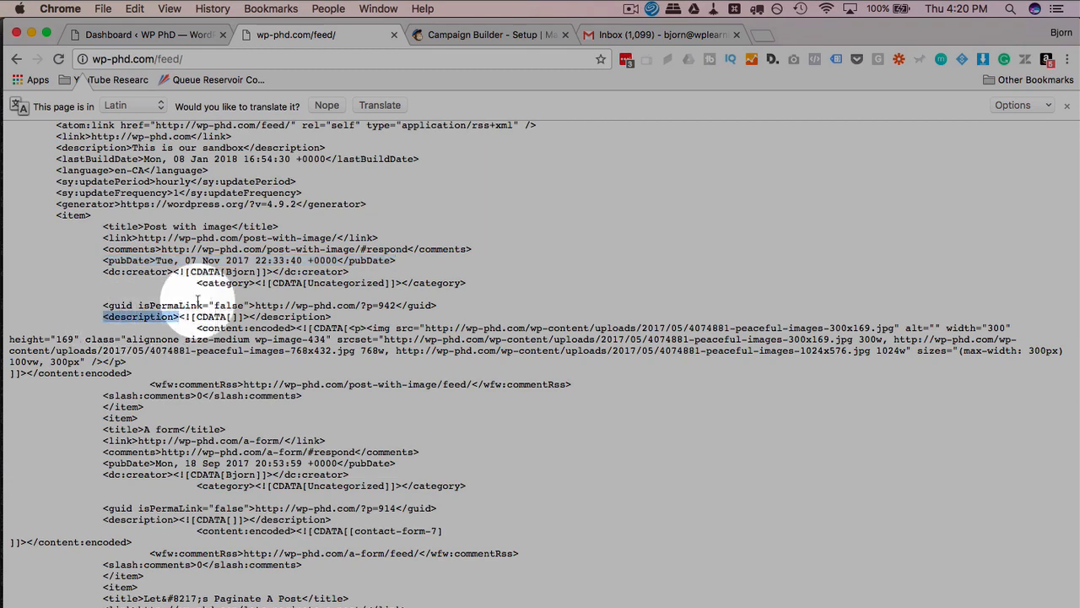
click(449, 34)
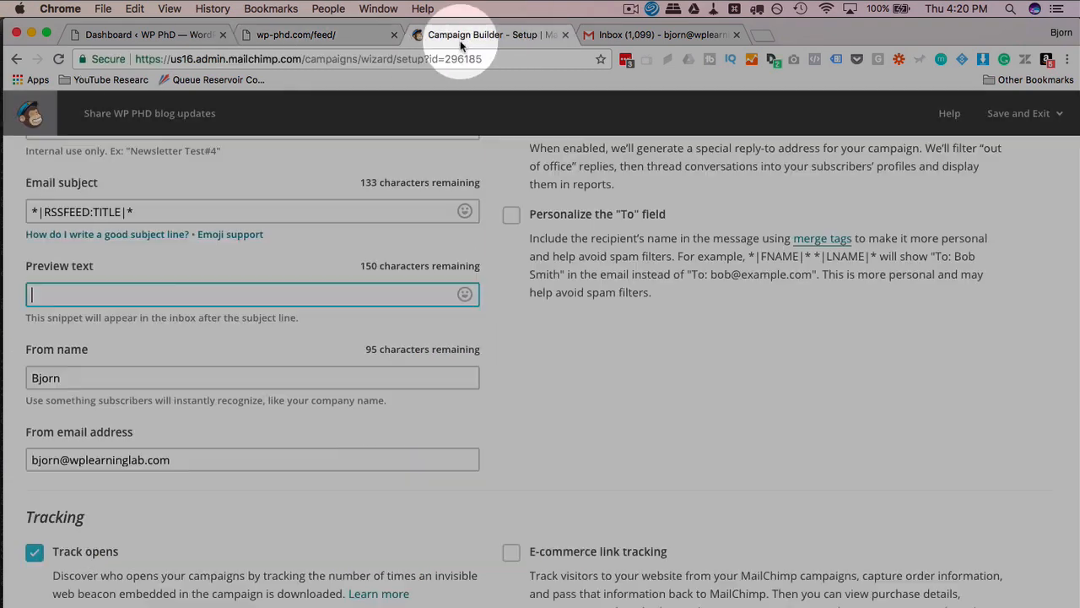
Copy the subject tag into Preview text and change TITLE to DESCRIPTION.
triple_click(96, 211)
key(super+c)
click(84, 292)
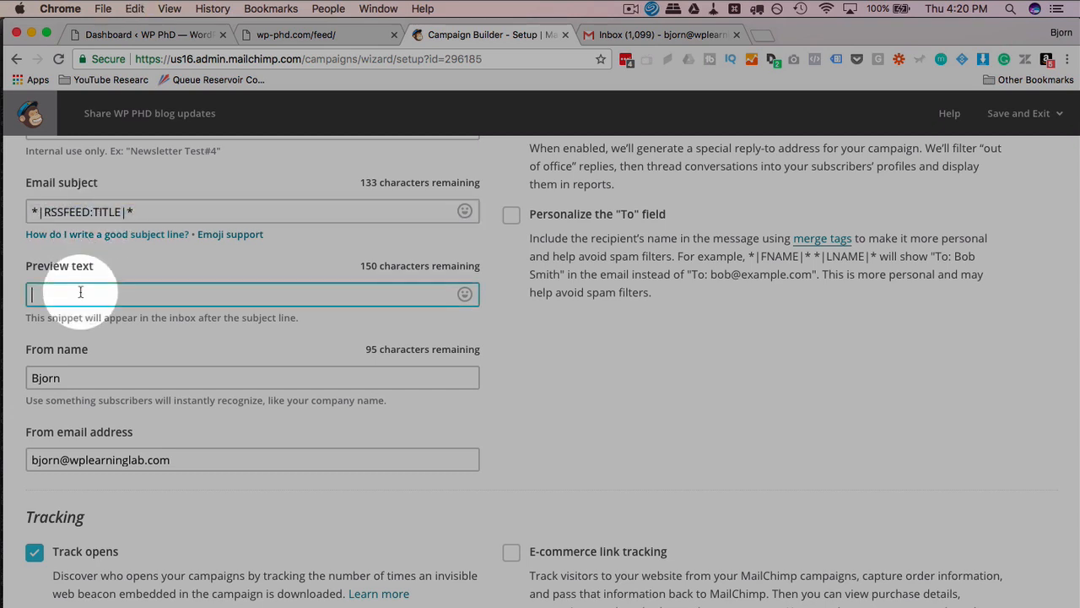
key(super+v)
double_click(111, 293)
click(110, 292)
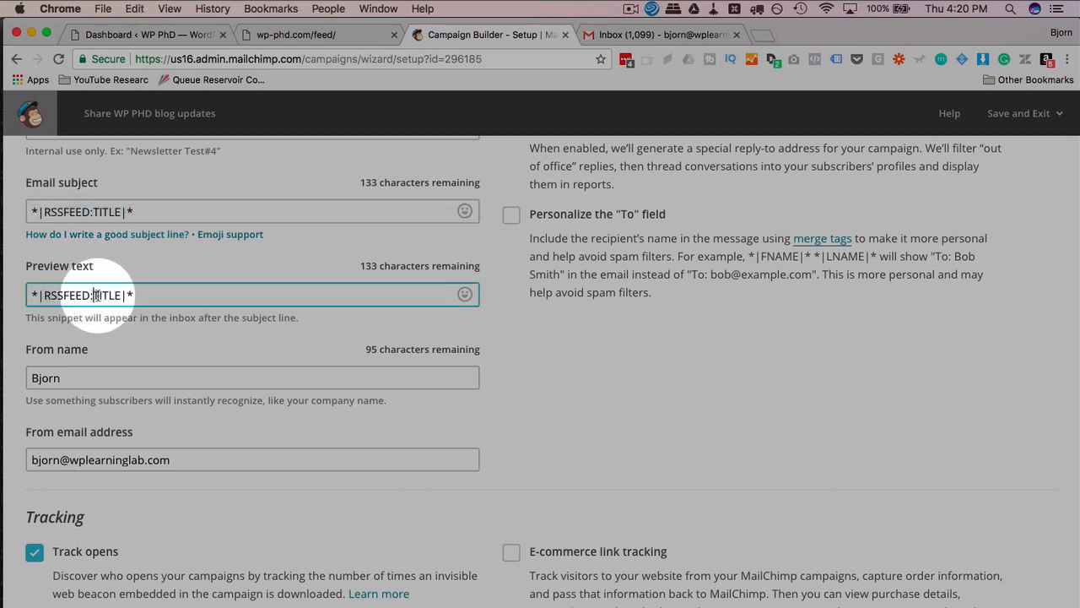
drag(93, 294, 120, 295)
text(DESCRIPTION)
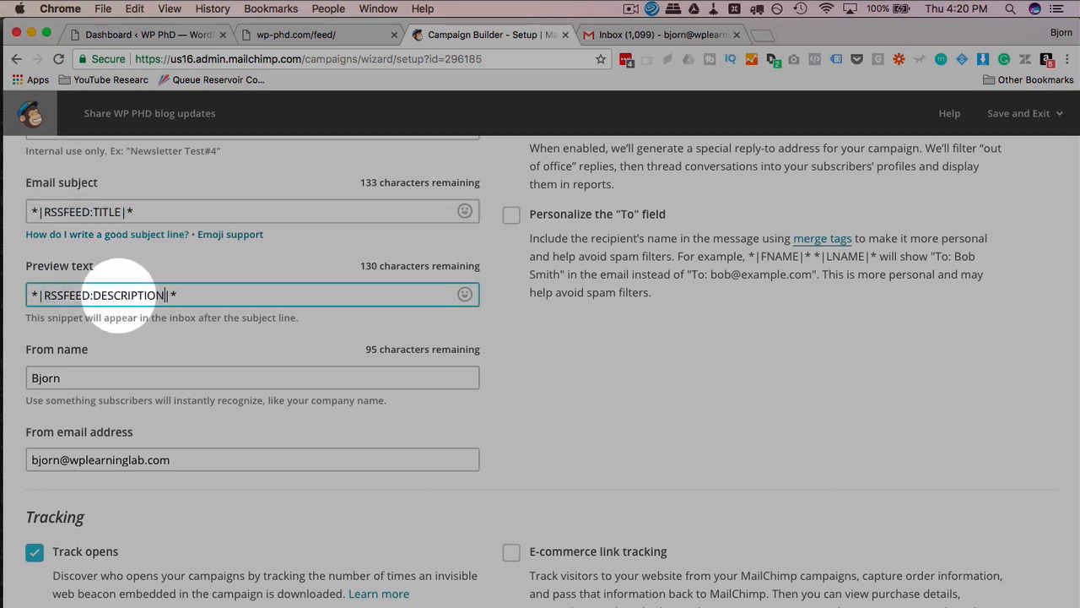
click(128, 364)
click(142, 342)
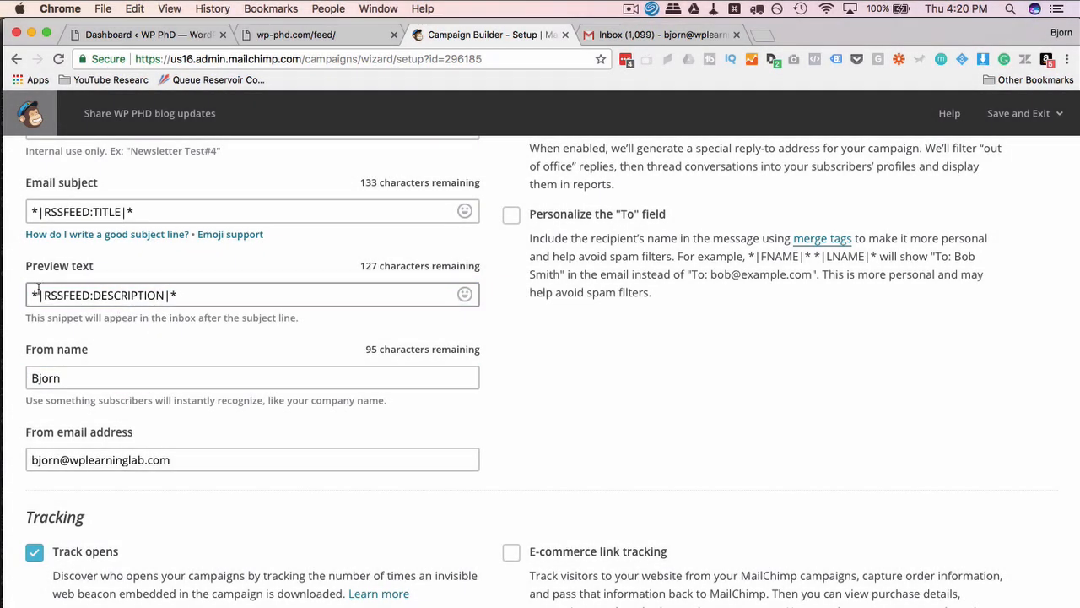
scroll(111, 310, down, 1)
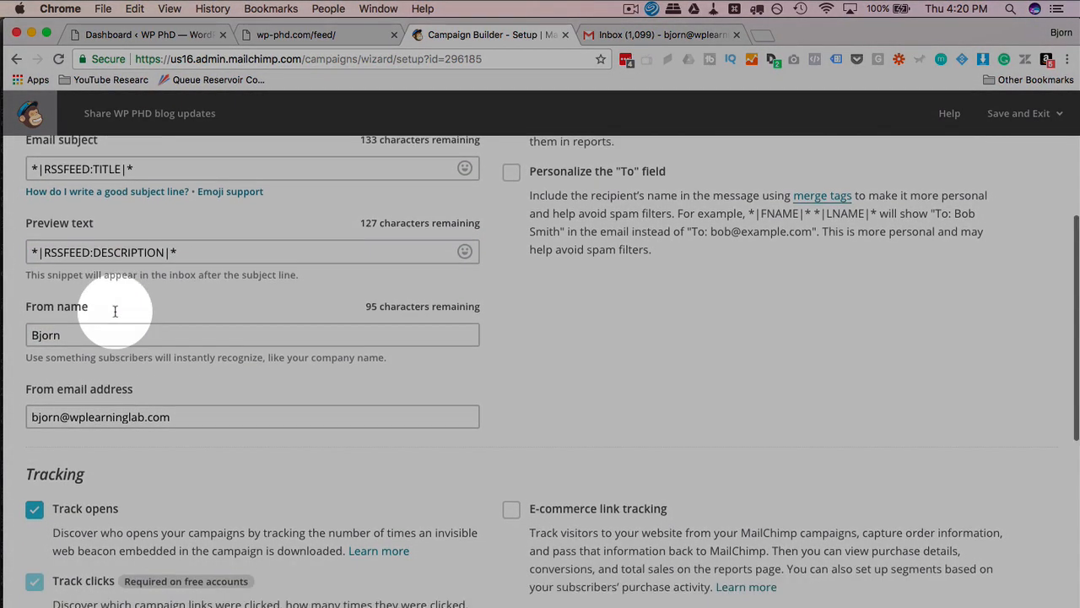
scroll(91, 320, up, 1)
scroll(102, 312, down, 2)
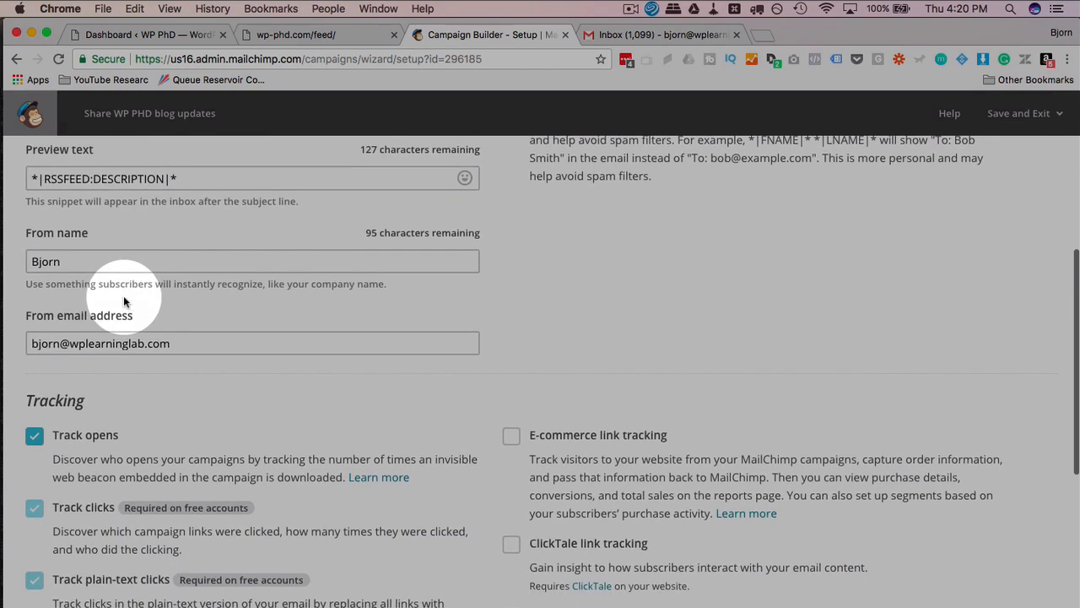
click(75, 262)
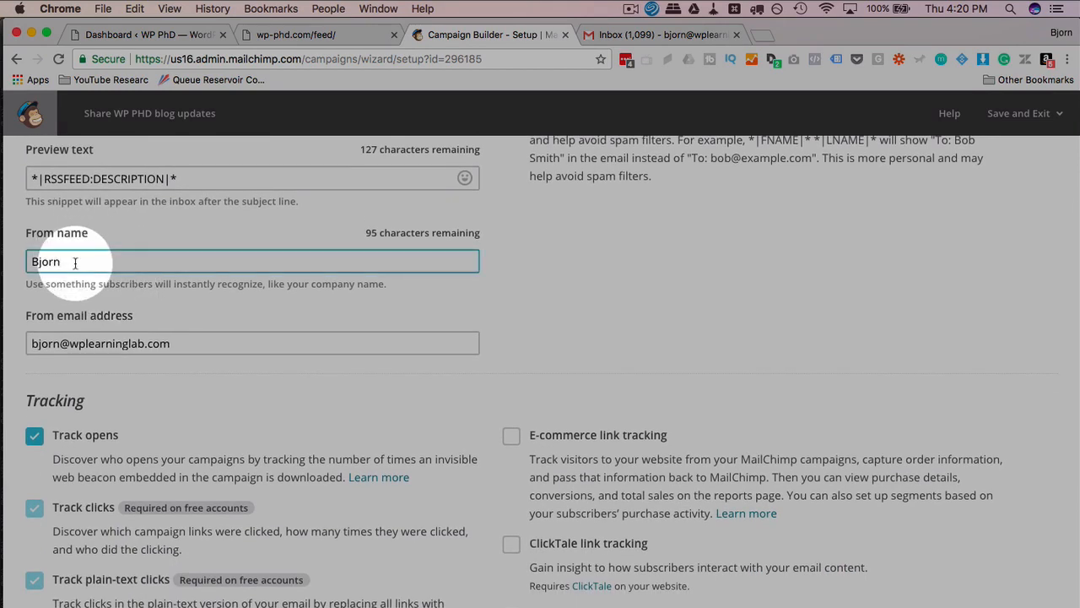
scroll(72, 266, down, 2)
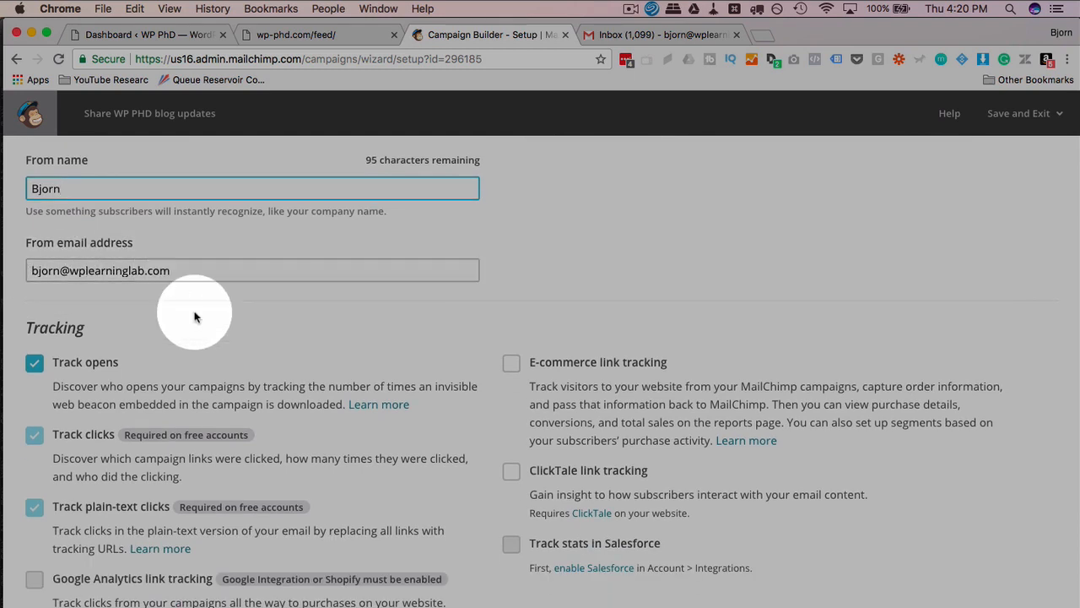
scroll(193, 309, down, 3)
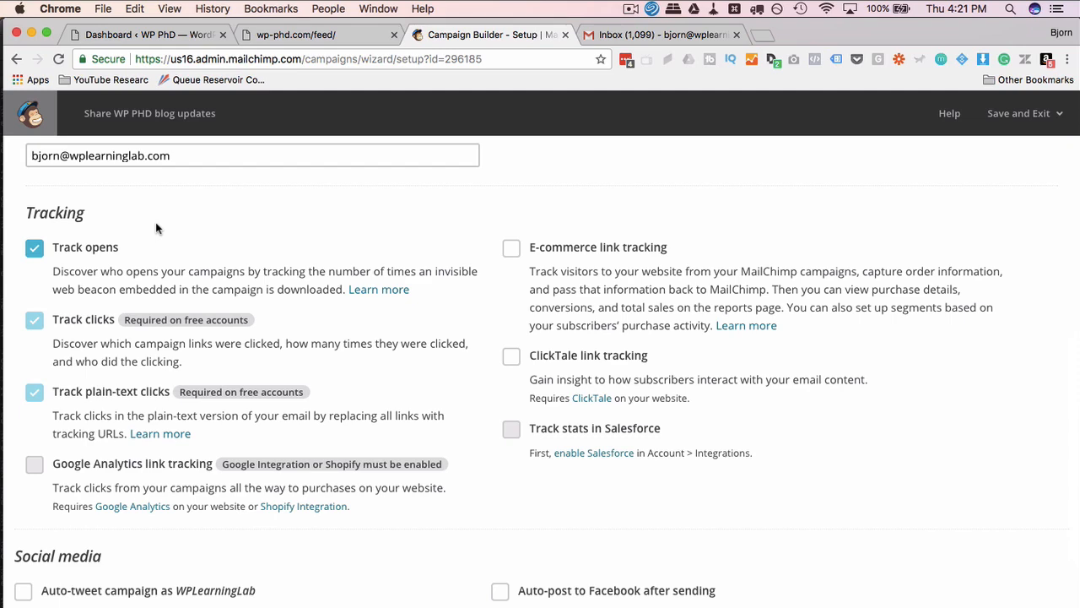
scroll(155, 222, down, 2)
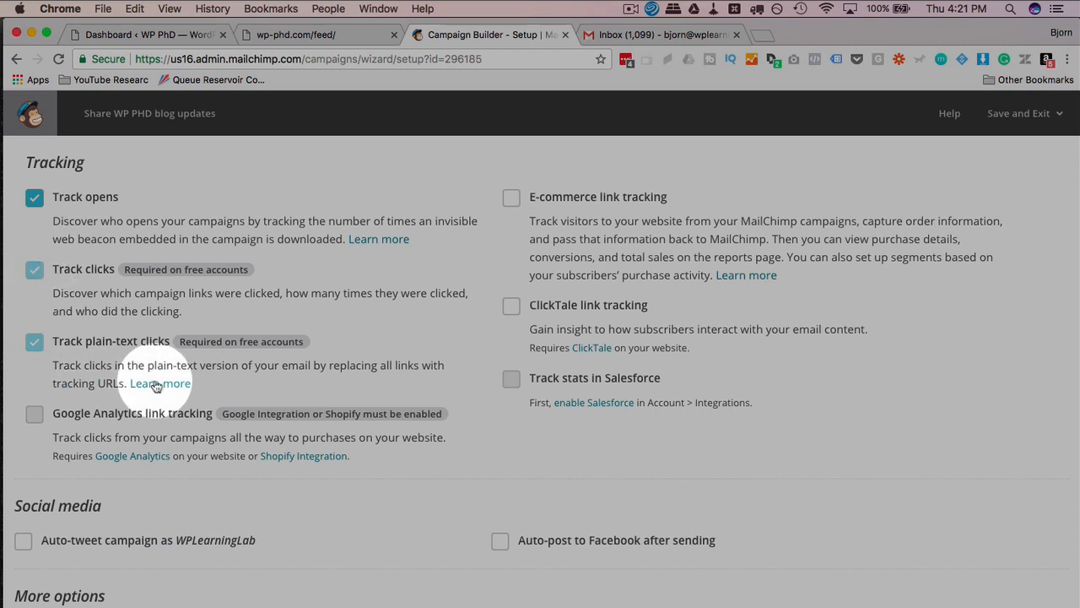
scroll(67, 405, down, 1)
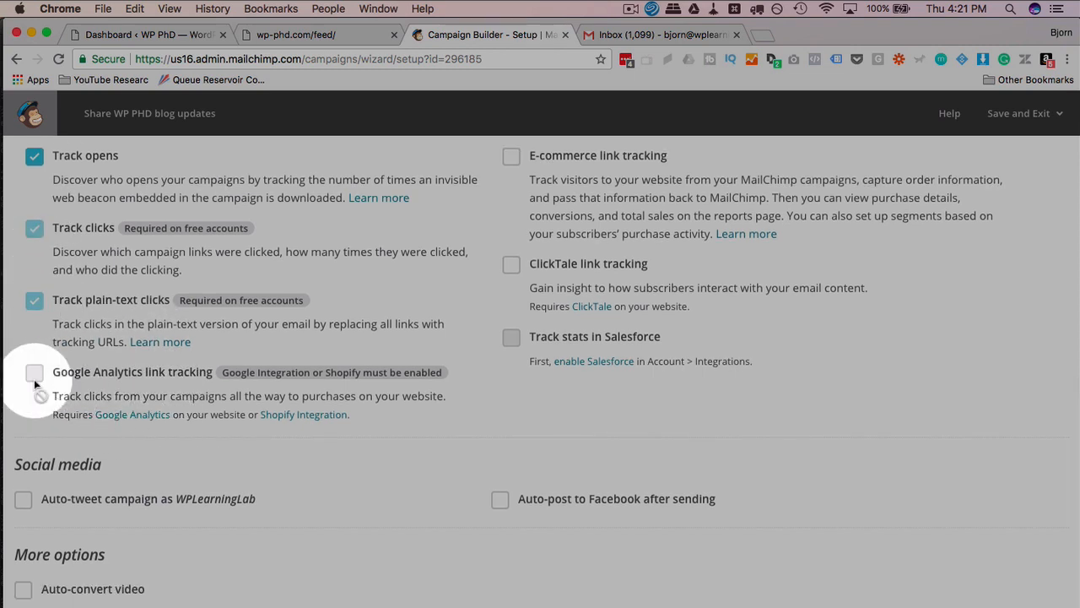
scroll(531, 426, up, 2)
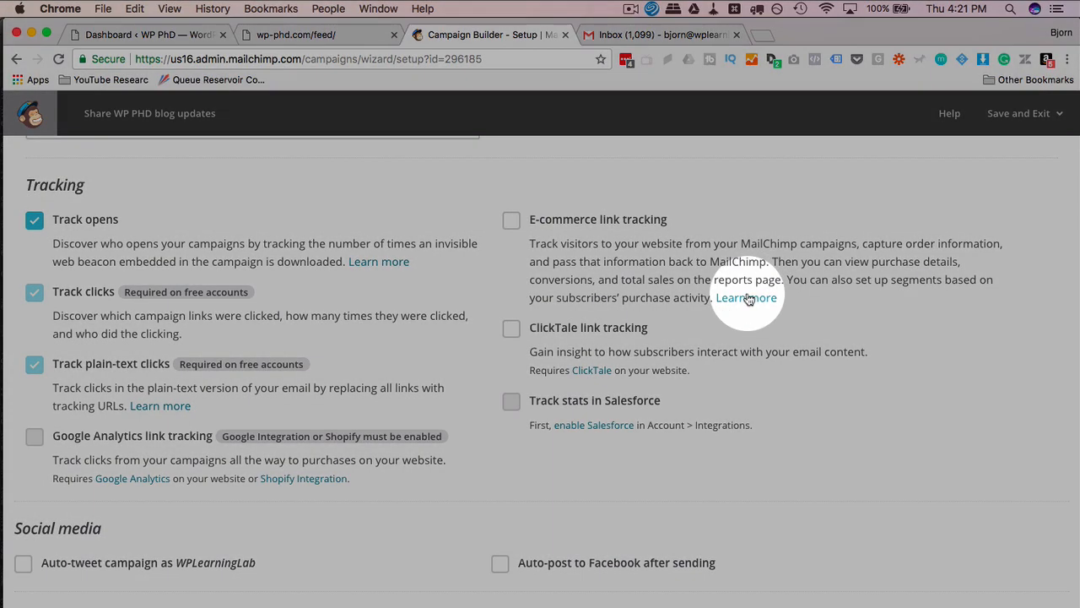
click(747, 299)
Read the e-commerce help article, then enable E-commerce link tracking for the campaign.
click(649, 38)
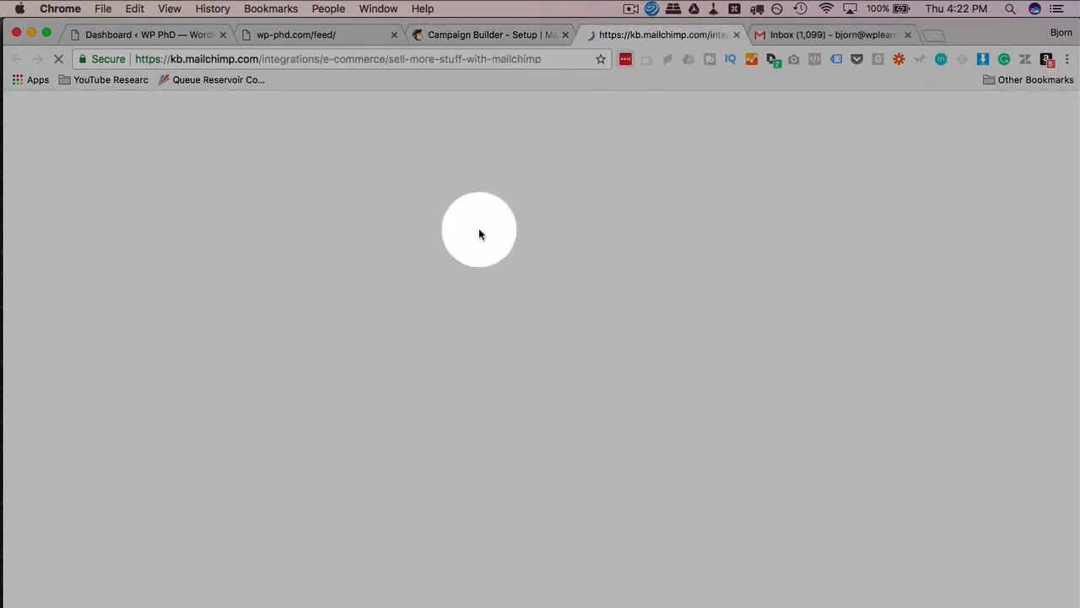
scroll(395, 329, down, 5)
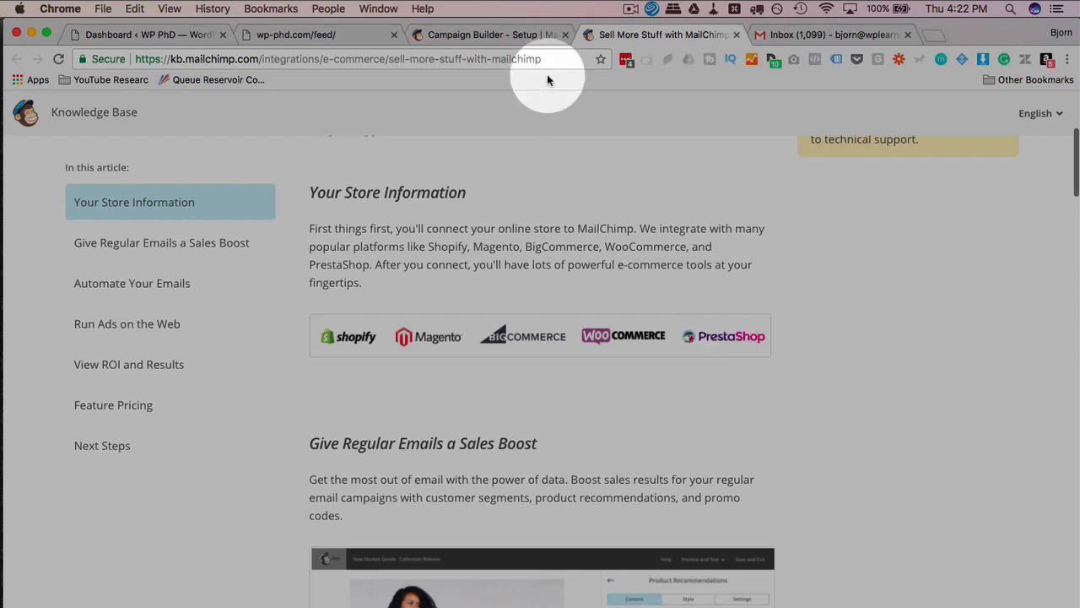
click(463, 38)
click(515, 223)
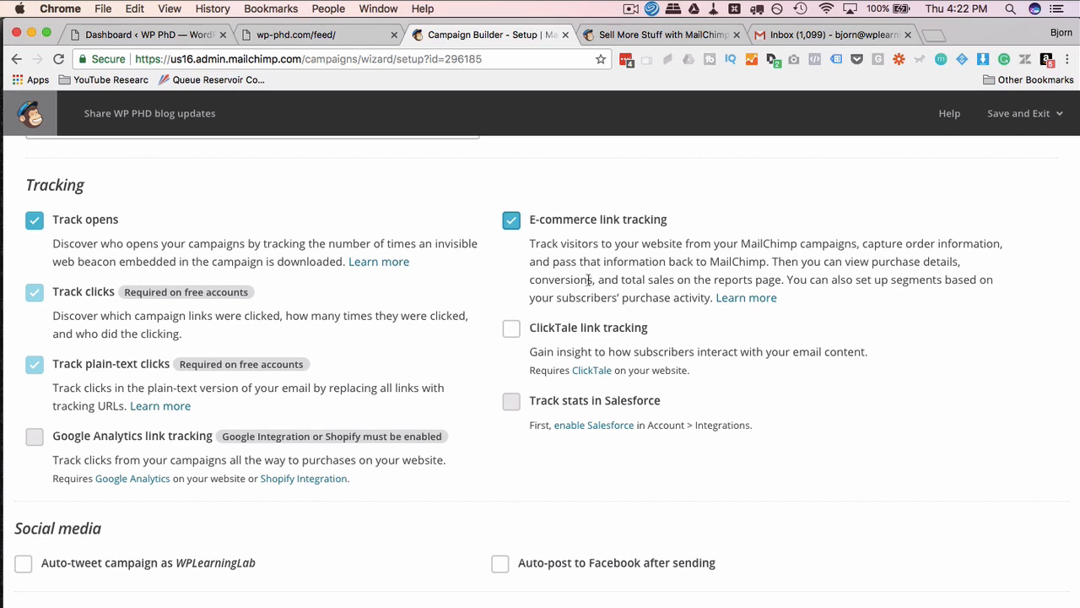
scroll(557, 291, down, 1)
click(511, 277)
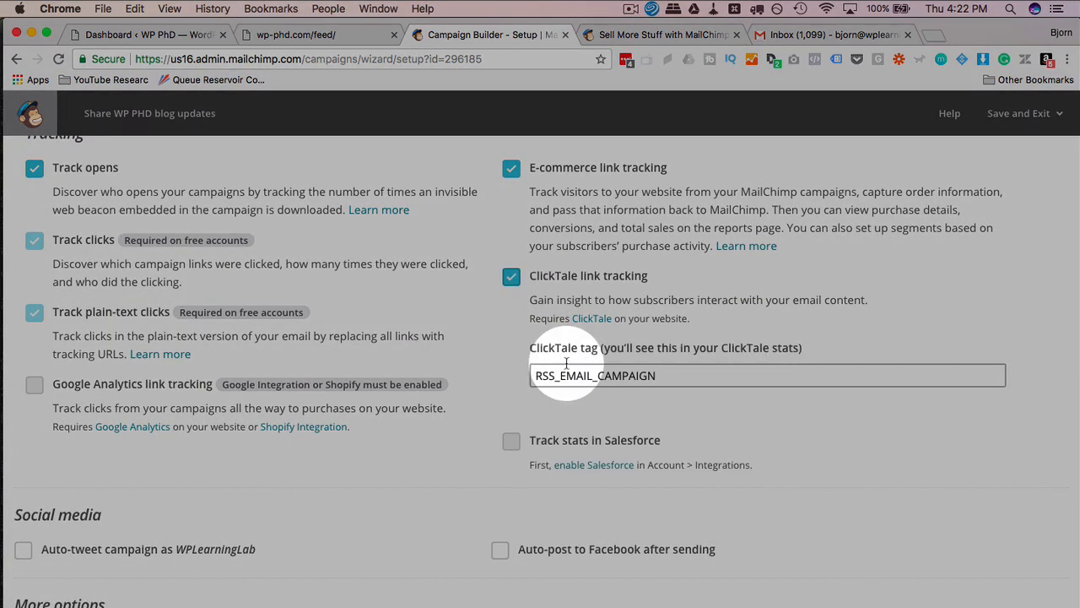
click(513, 278)
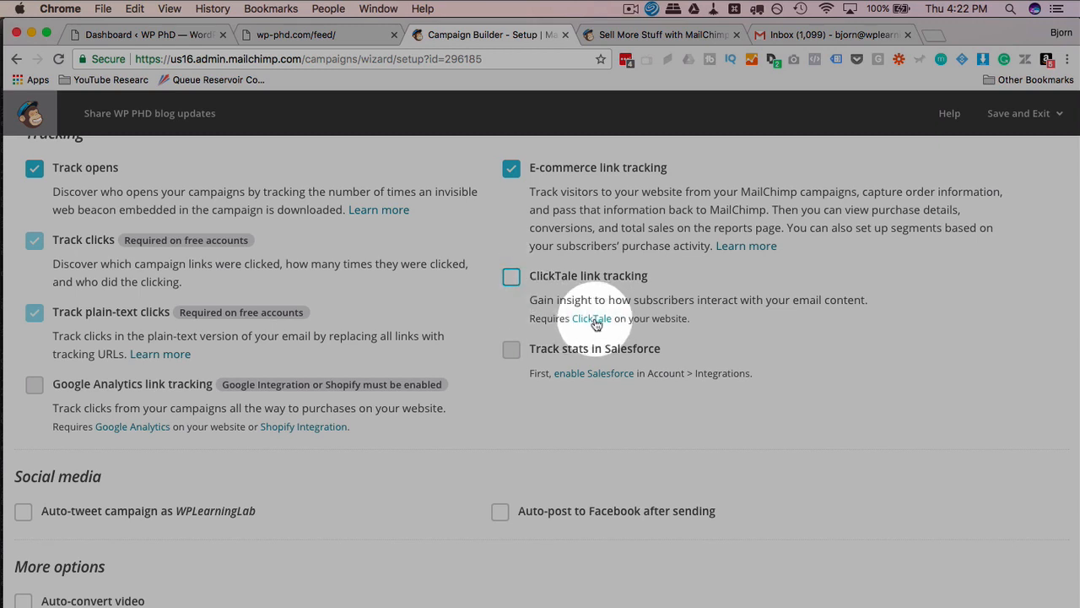
scroll(513, 287, down, 2)
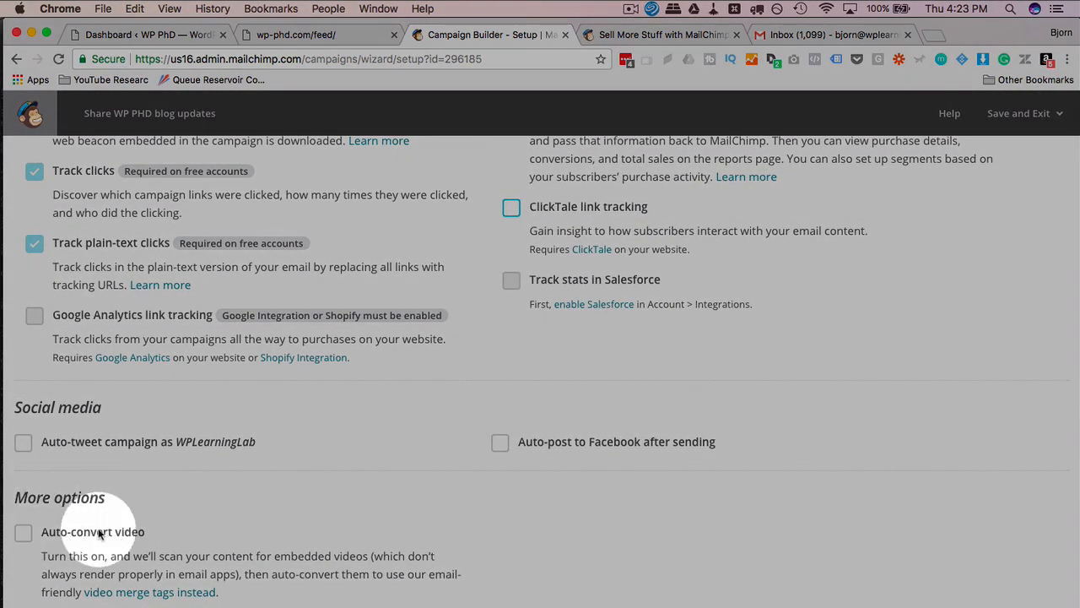
click(23, 534)
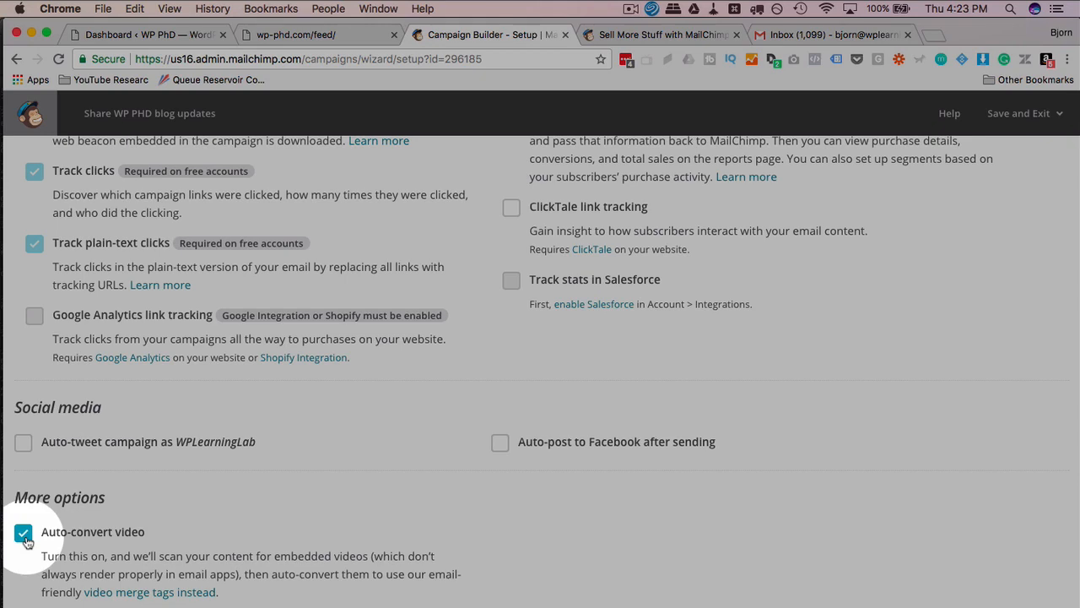
click(23, 537)
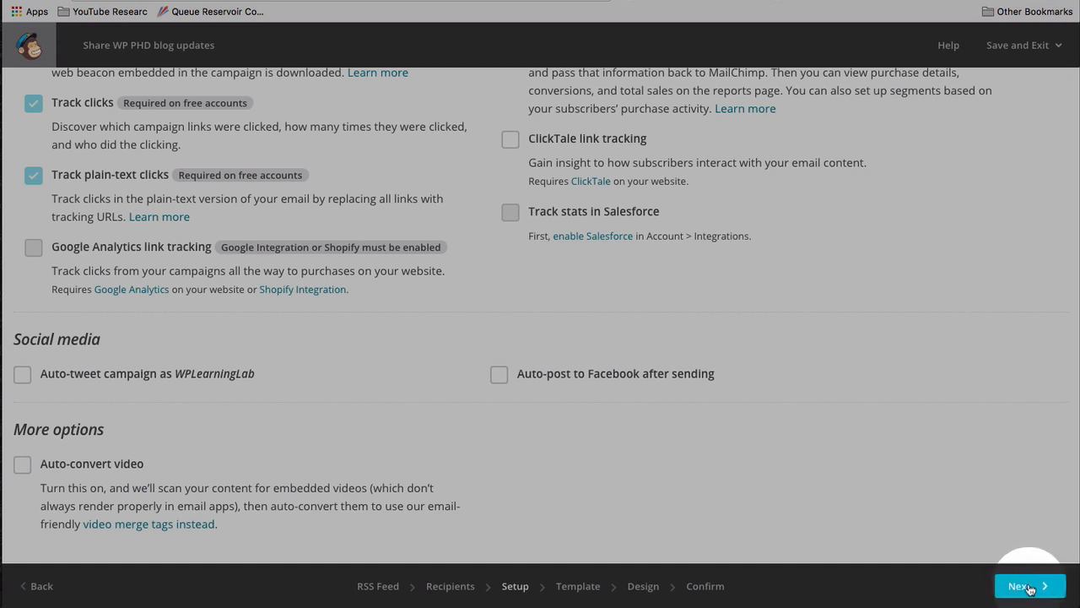
At the template step, browse Themes, Saved templates, Campaigns and Code your own.
click(1029, 589)
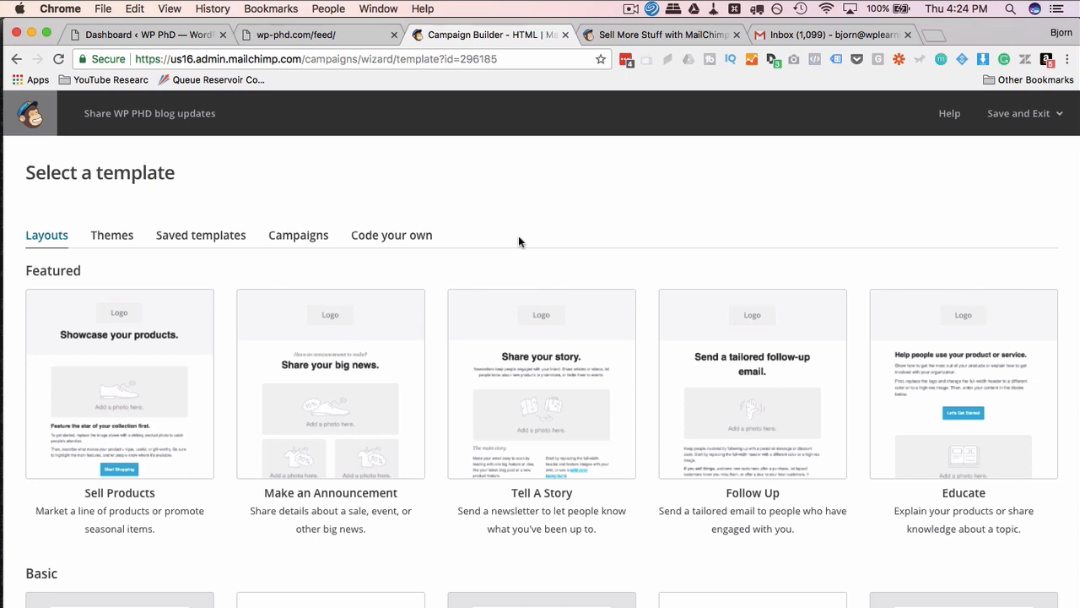
scroll(519, 242, down, 2)
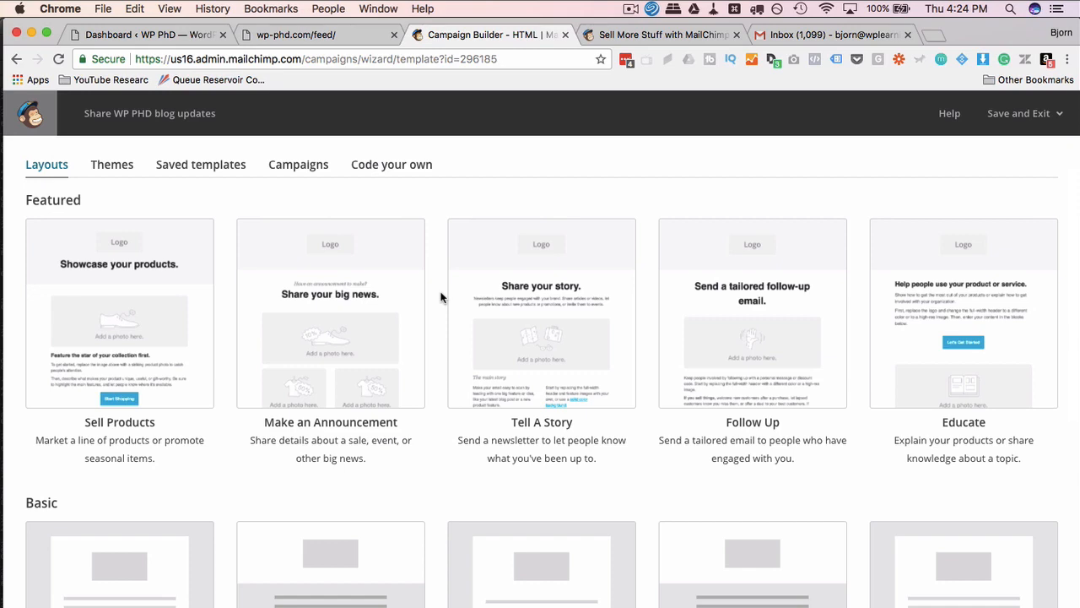
scroll(439, 297, down, 5)
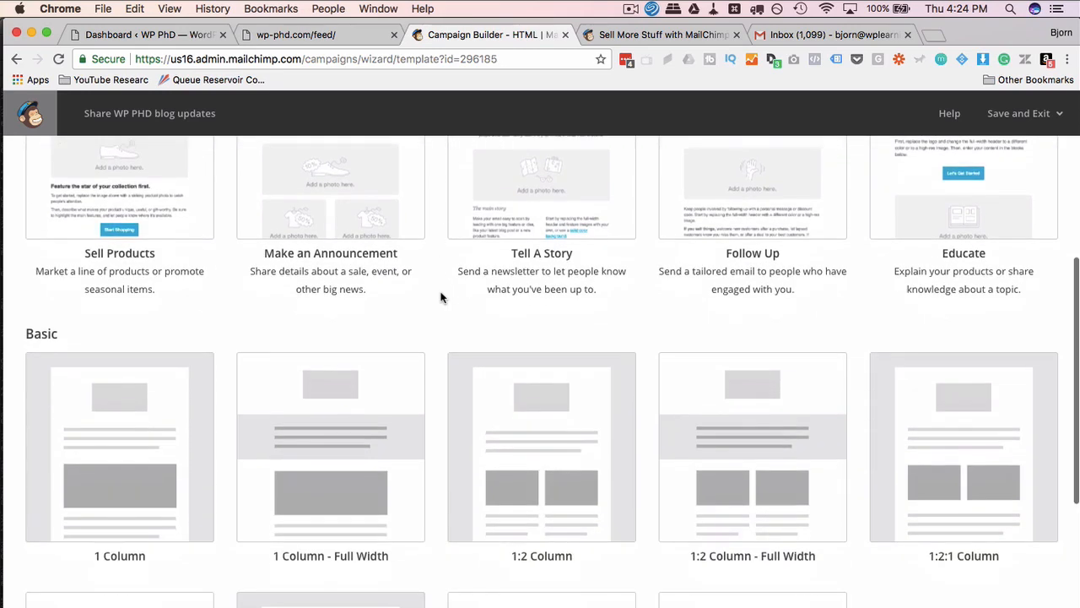
scroll(439, 297, up, 6)
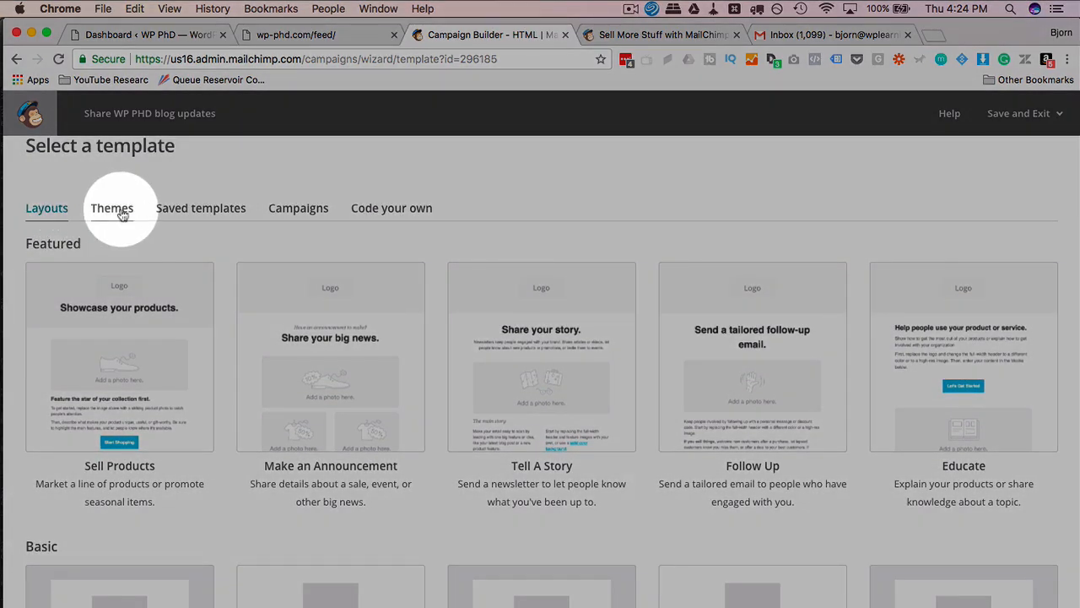
click(118, 211)
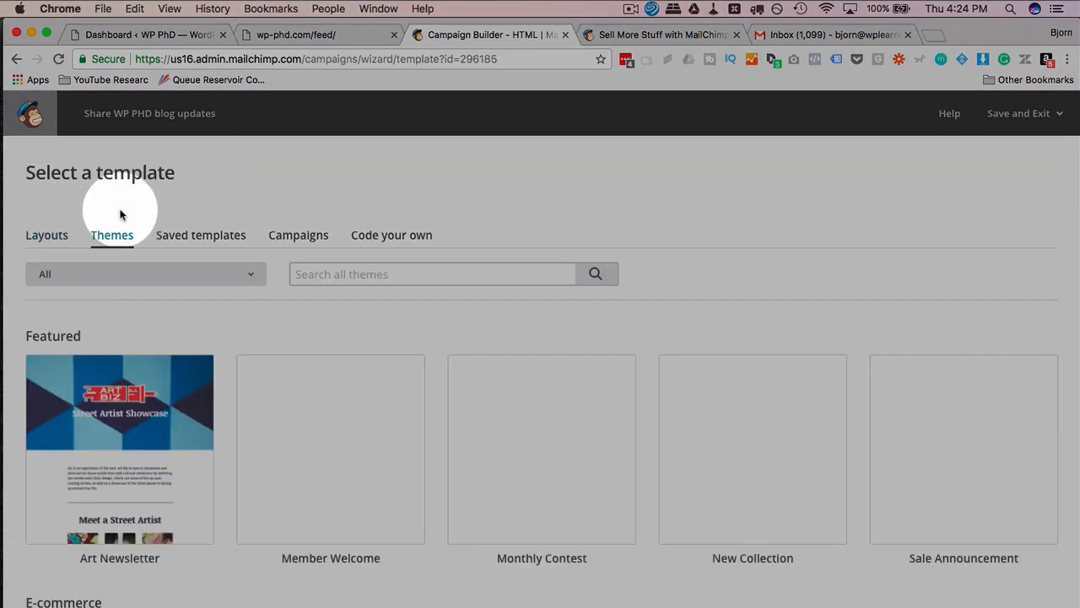
scroll(122, 363, down, 5)
scroll(131, 380, down, 10)
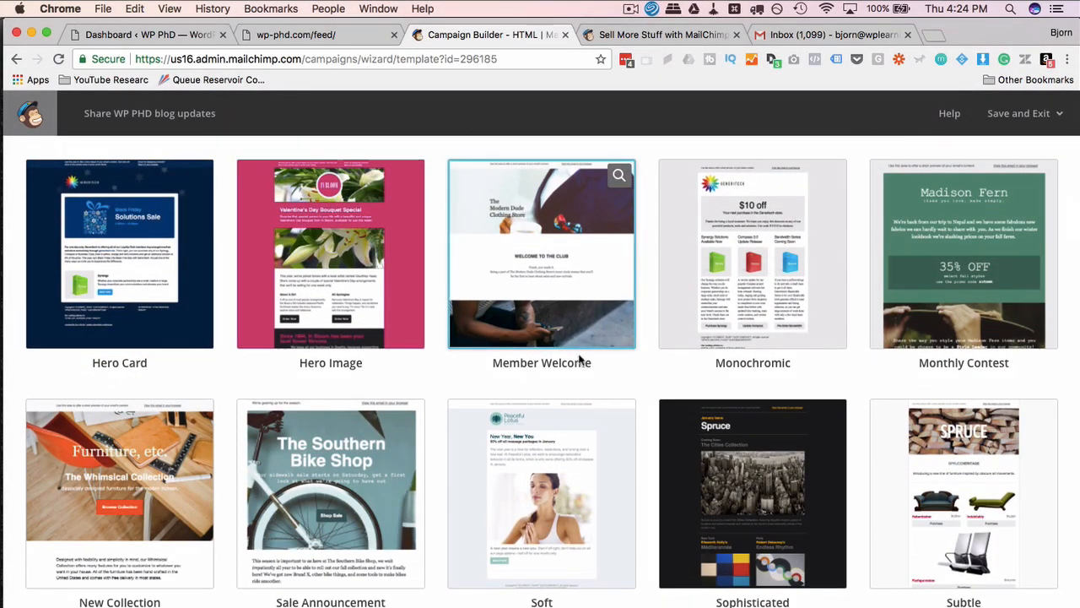
scroll(579, 359, down, 7)
scroll(579, 361, down, 7)
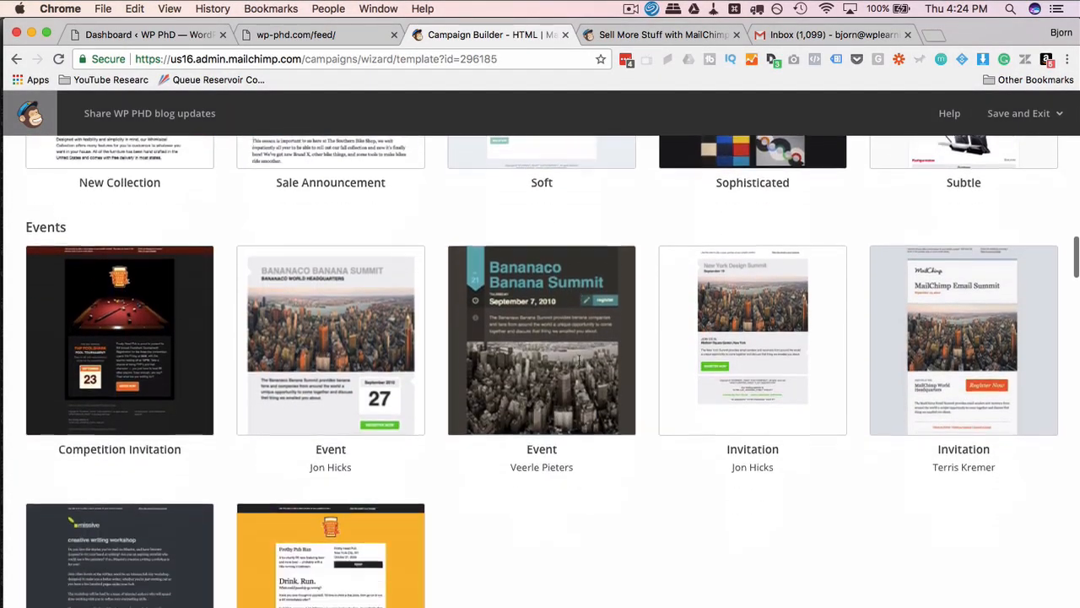
scroll(495, 431, up, 4)
scroll(495, 431, up, 20)
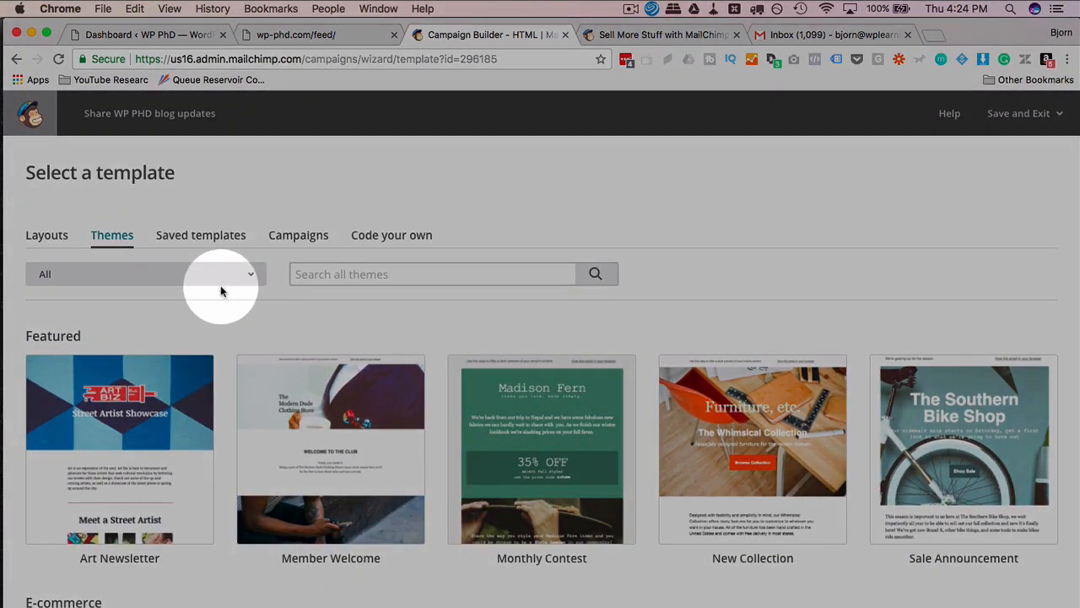
click(203, 240)
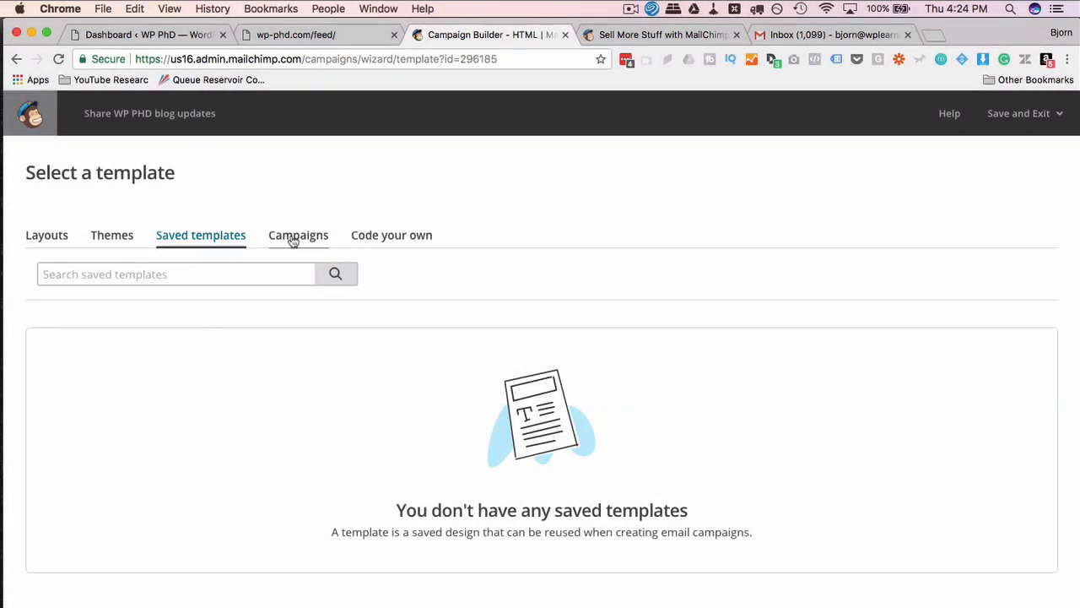
click(295, 236)
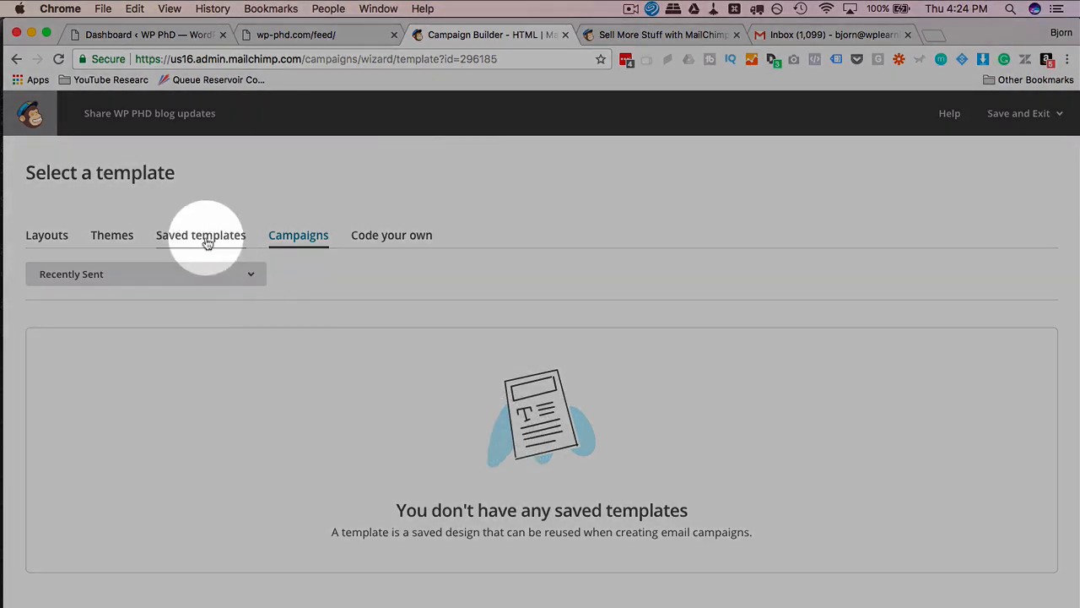
click(391, 238)
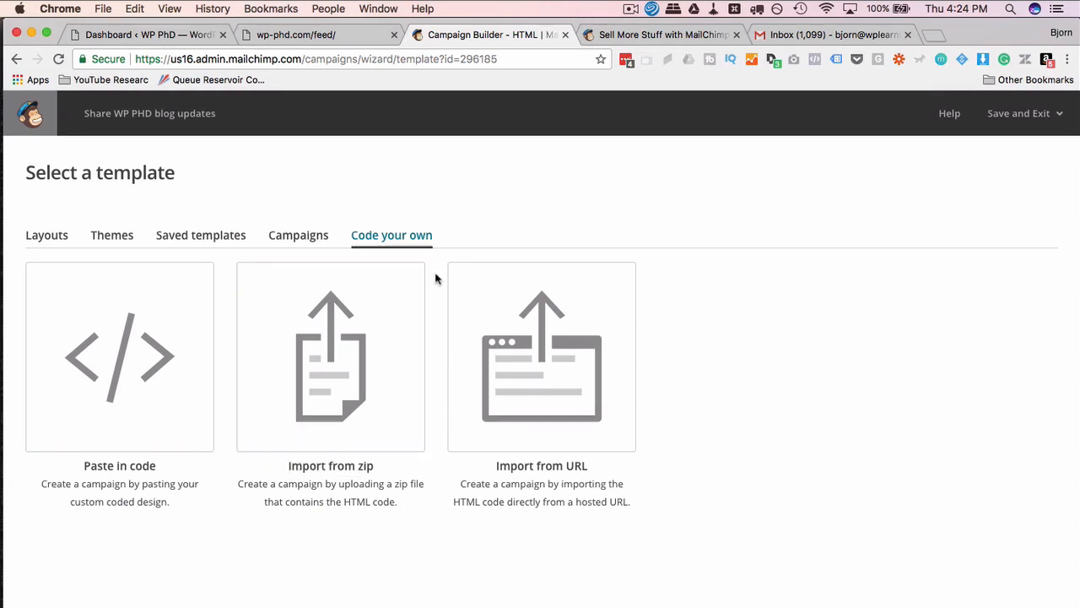
Look through Layouts and Themes, then choose the Elegant theme.
click(123, 239)
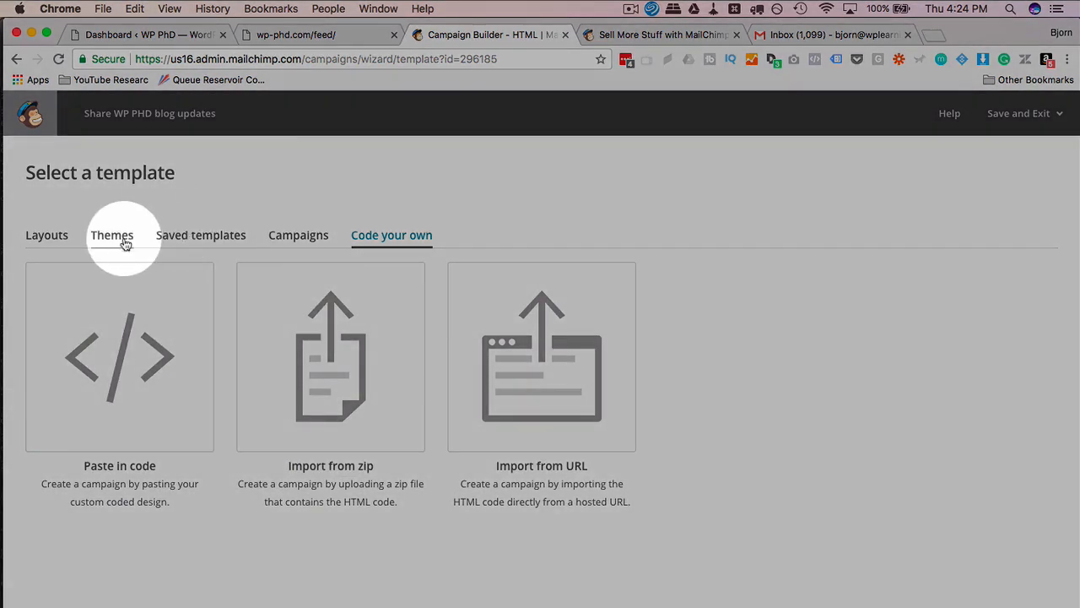
click(55, 241)
scroll(93, 278, down, 3)
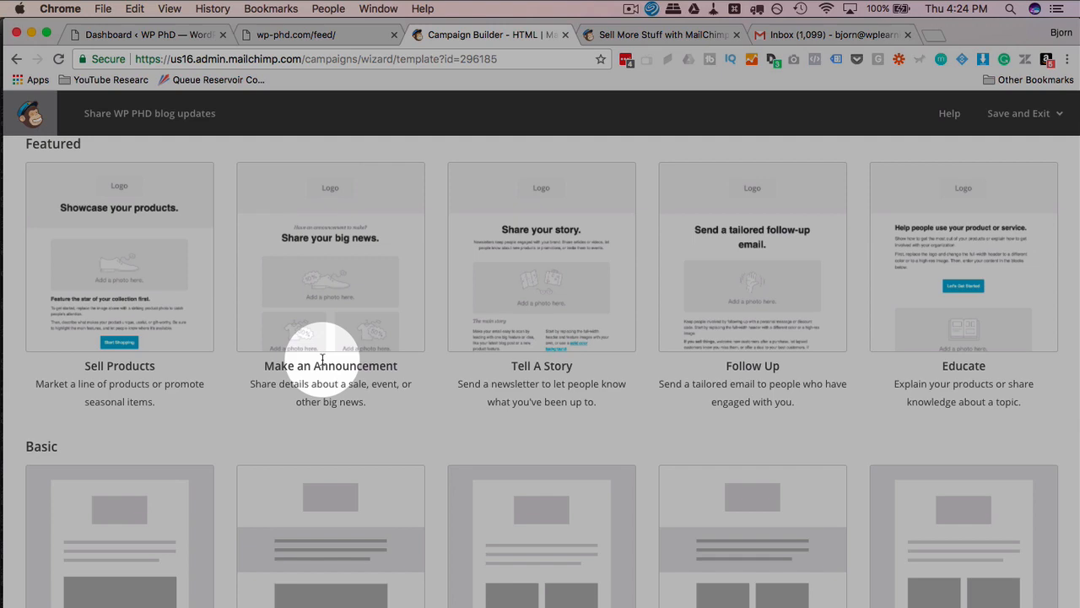
scroll(298, 333, up, 2)
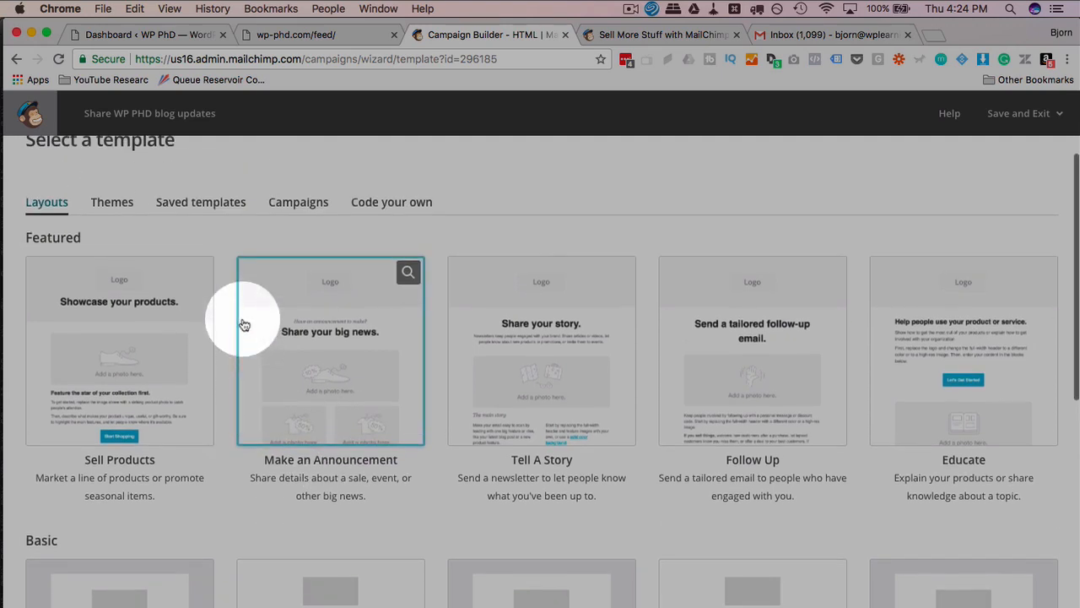
click(120, 211)
scroll(206, 323, down, 5)
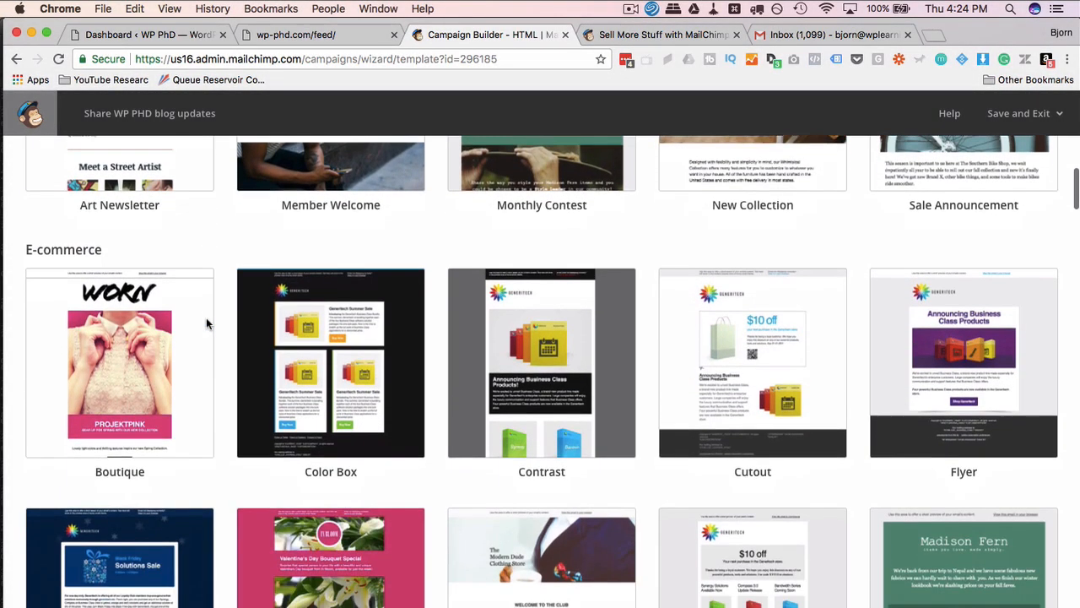
scroll(215, 320, down, 2)
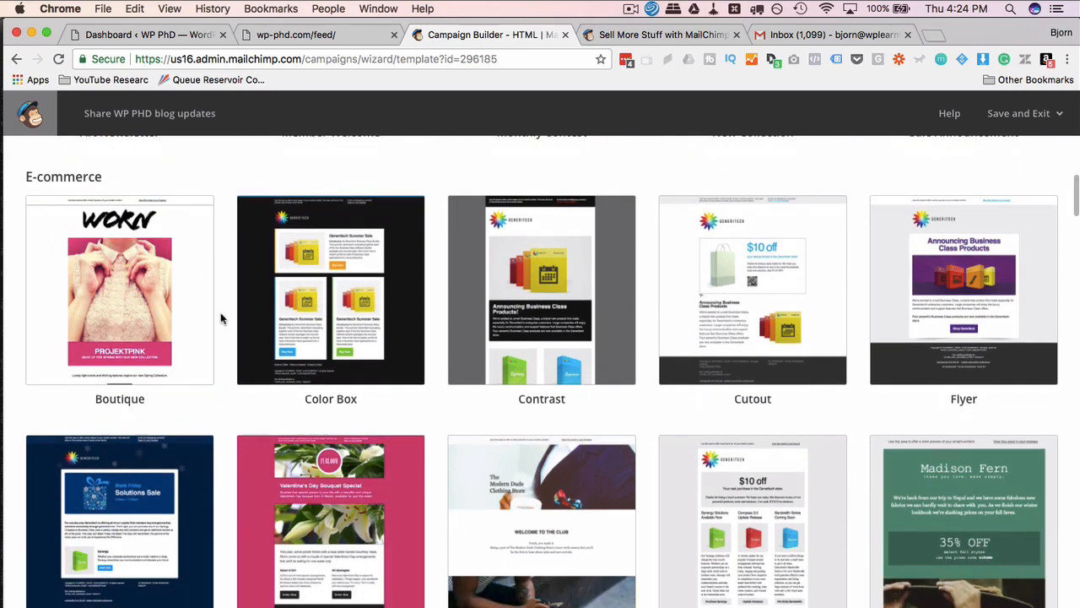
scroll(634, 338, down, 2)
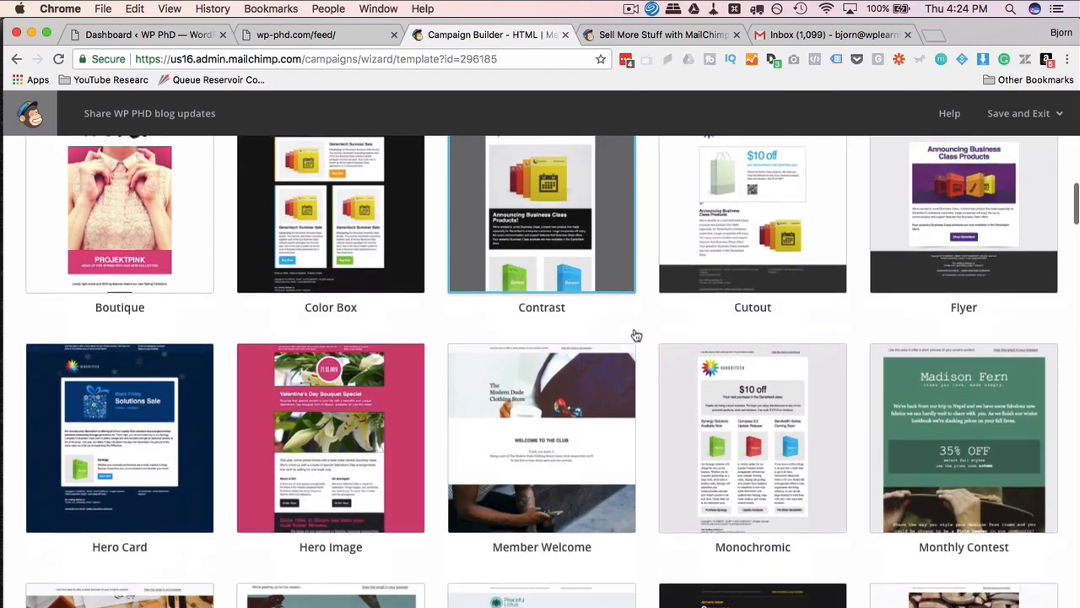
scroll(636, 336, down, 8)
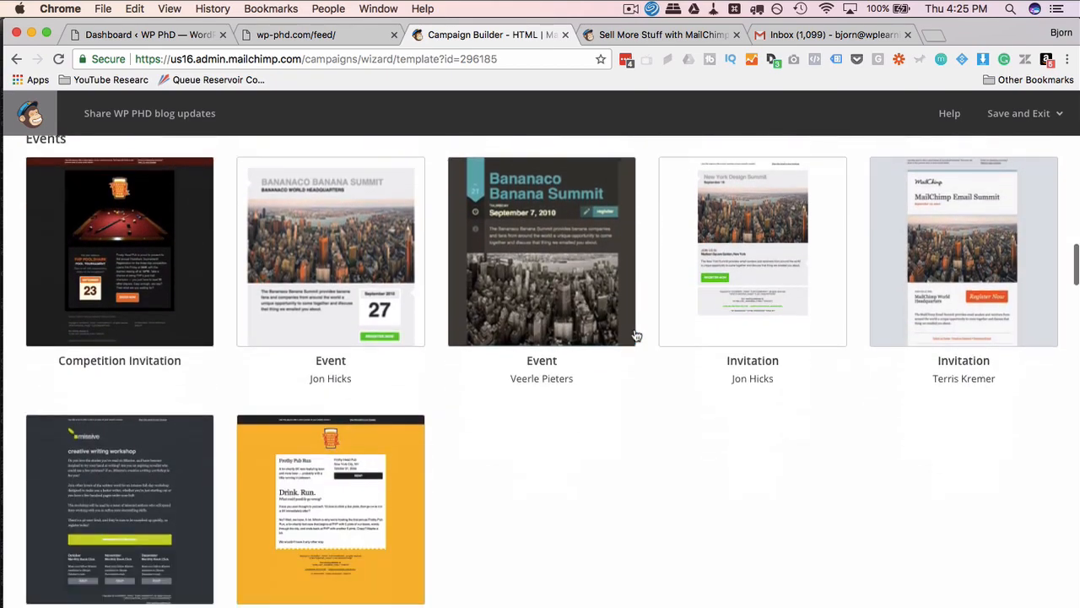
scroll(636, 336, down, 11)
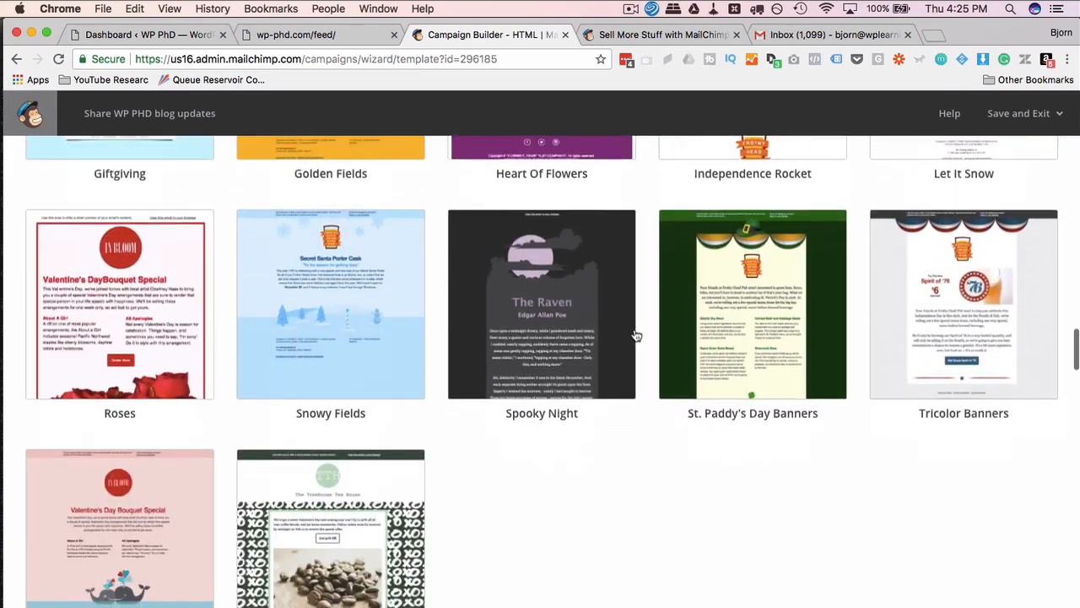
scroll(636, 336, down, 11)
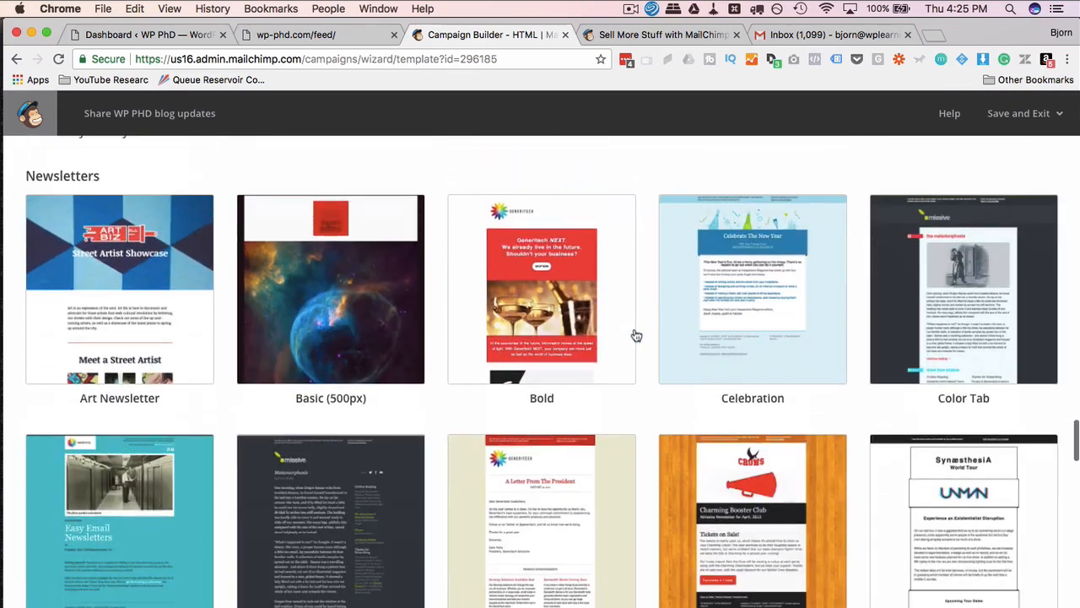
scroll(636, 336, down, 2)
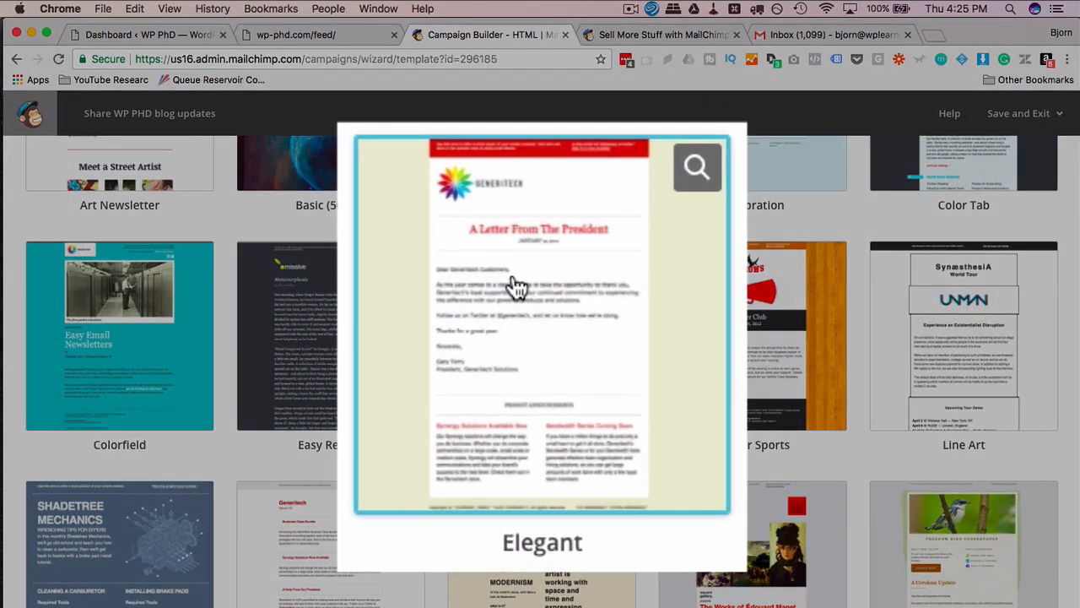
click(516, 287)
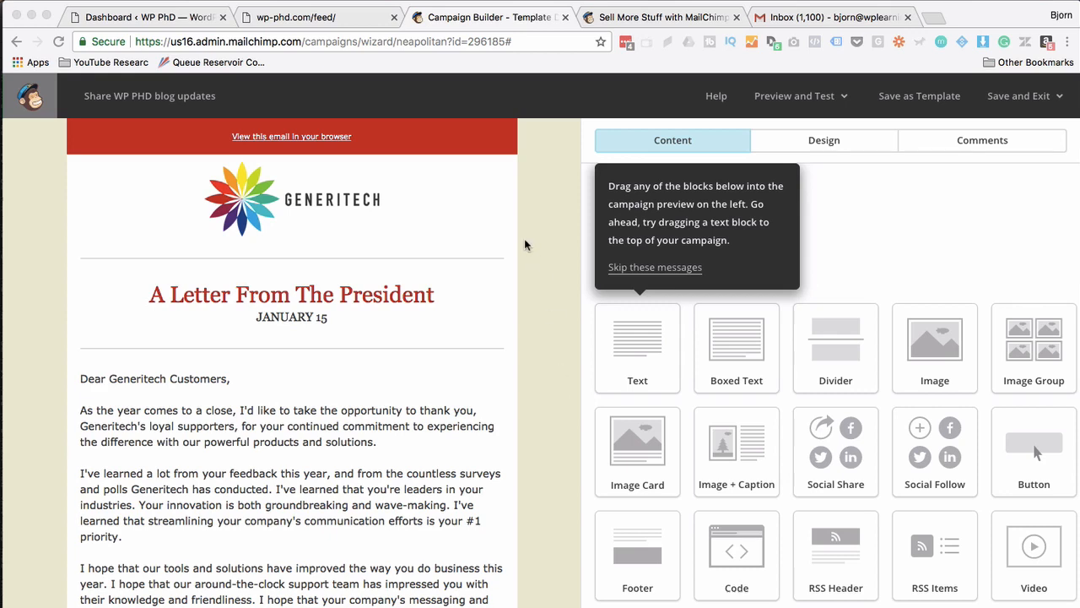
Scroll the 'A Letter From The President' template preview down to the footer and back up.
scroll(522, 265, down, 5)
scroll(522, 264, down, 3)
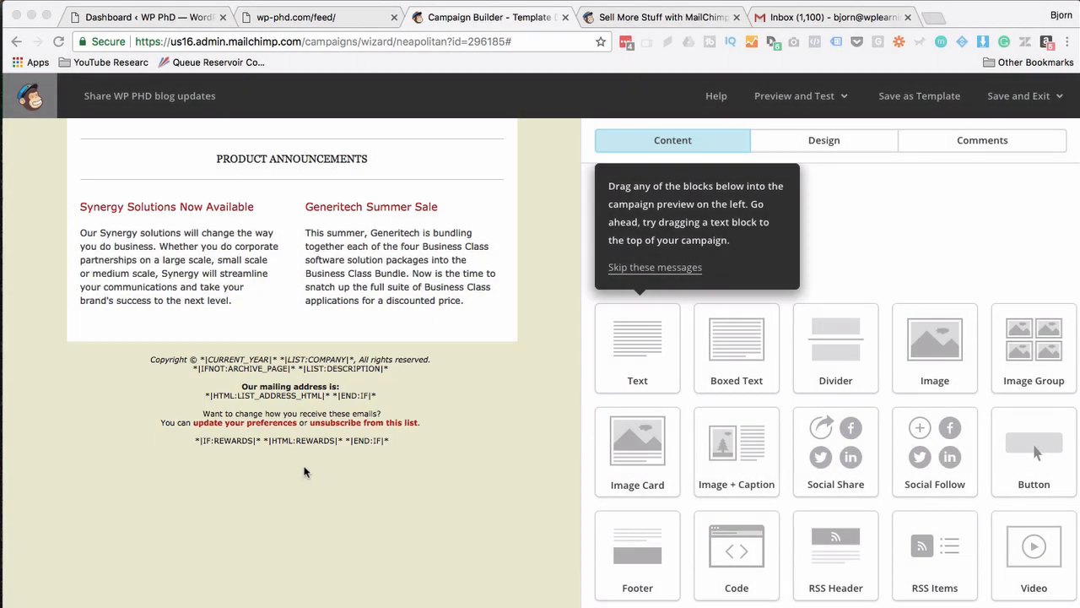
scroll(305, 472, up, 3)
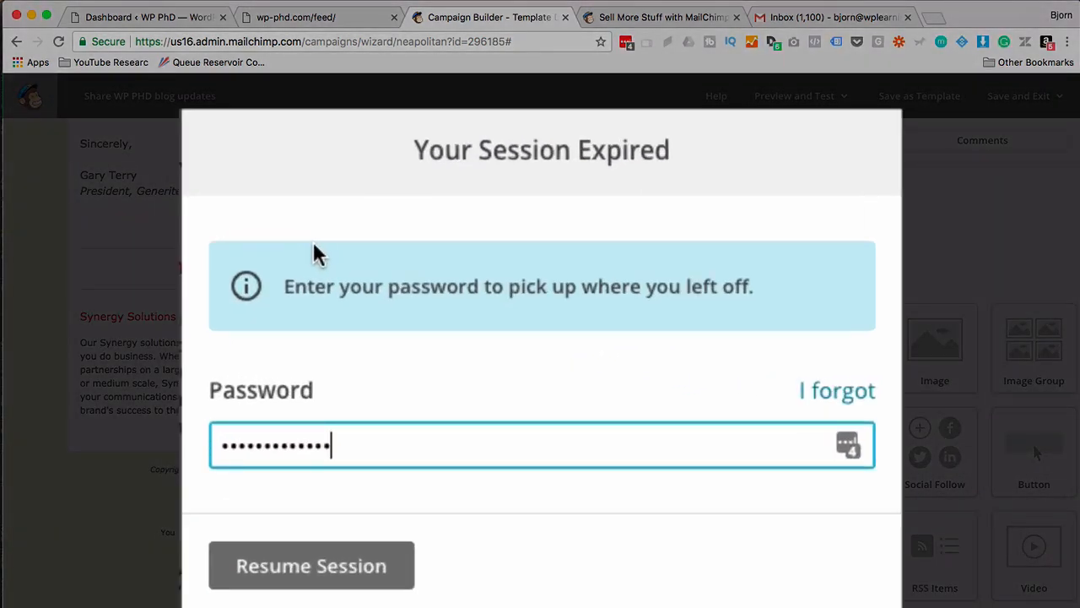
Resume the expired MailChimp session and dismiss Chrome's save-password offer.
click(314, 571)
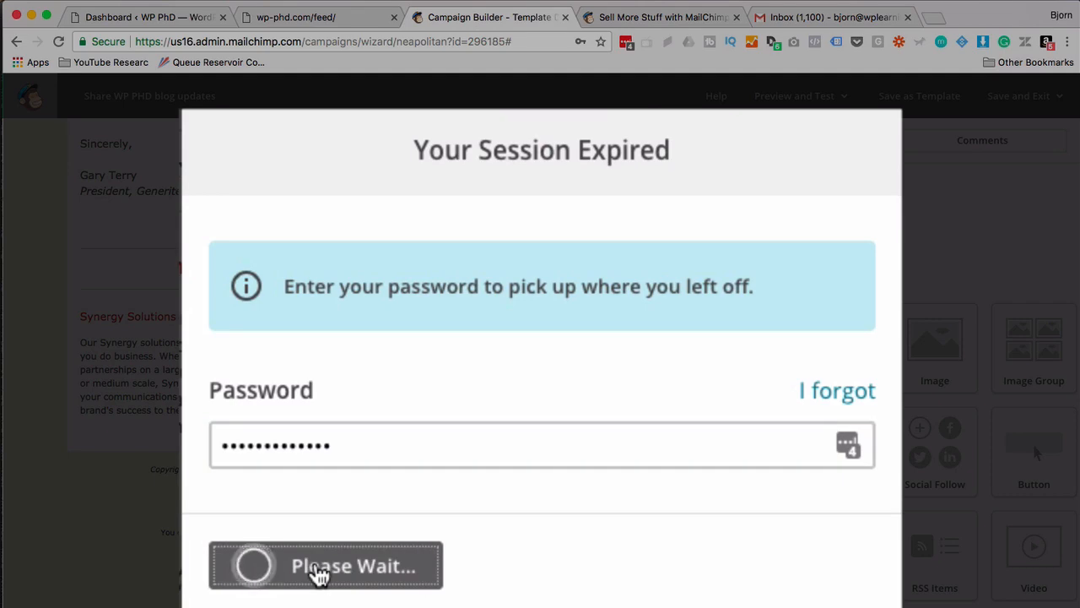
scroll(538, 389, up, 10)
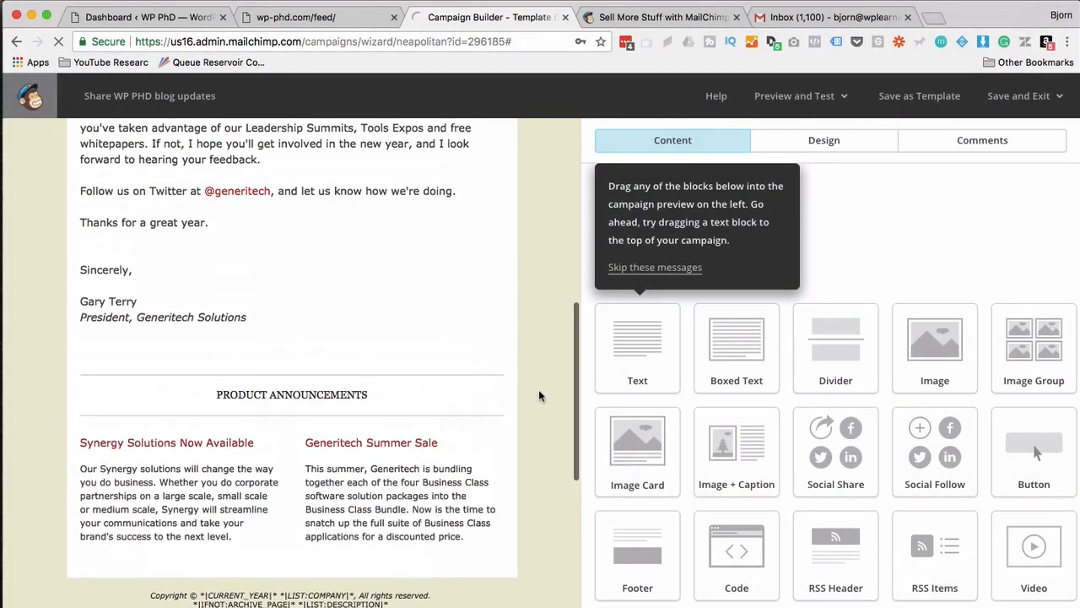
scroll(539, 395, up, 1)
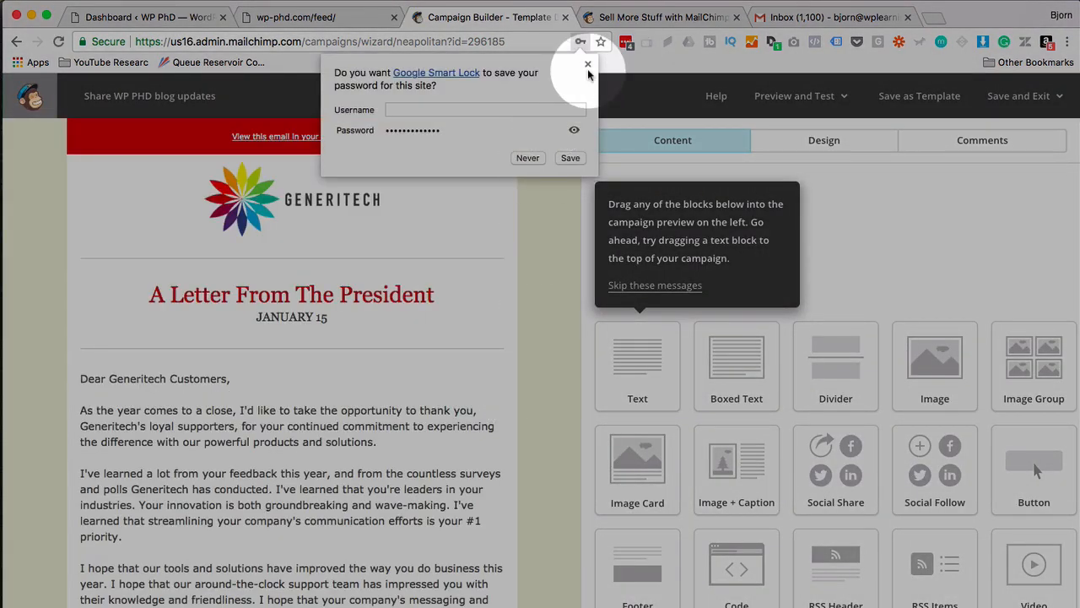
click(582, 41)
mouse_move(274, 216)
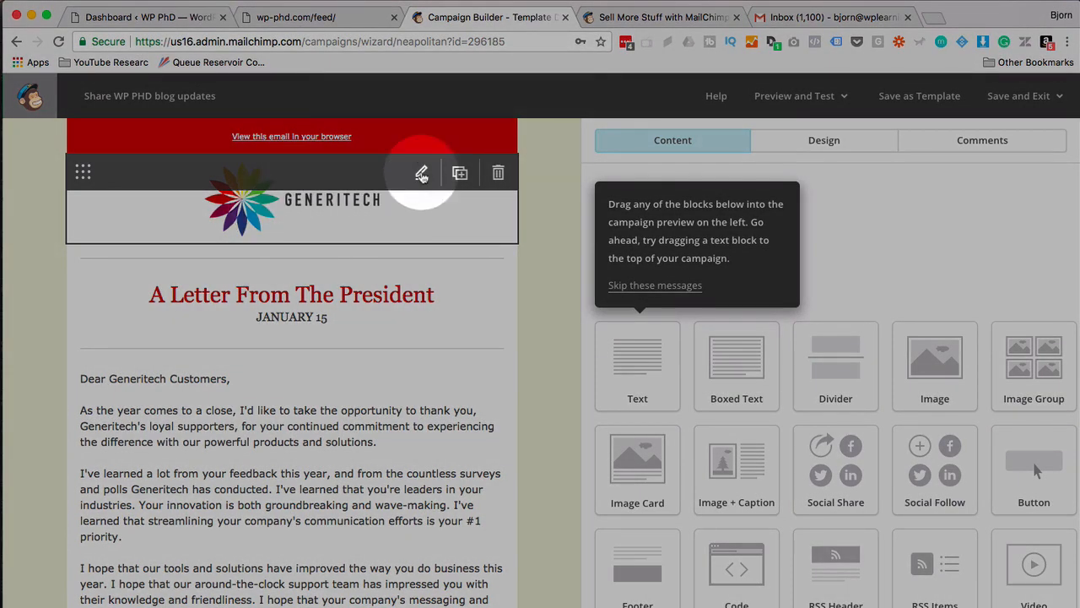
Re-save the Generitech header logo through the Photo Editor without replacing the file.
click(422, 174)
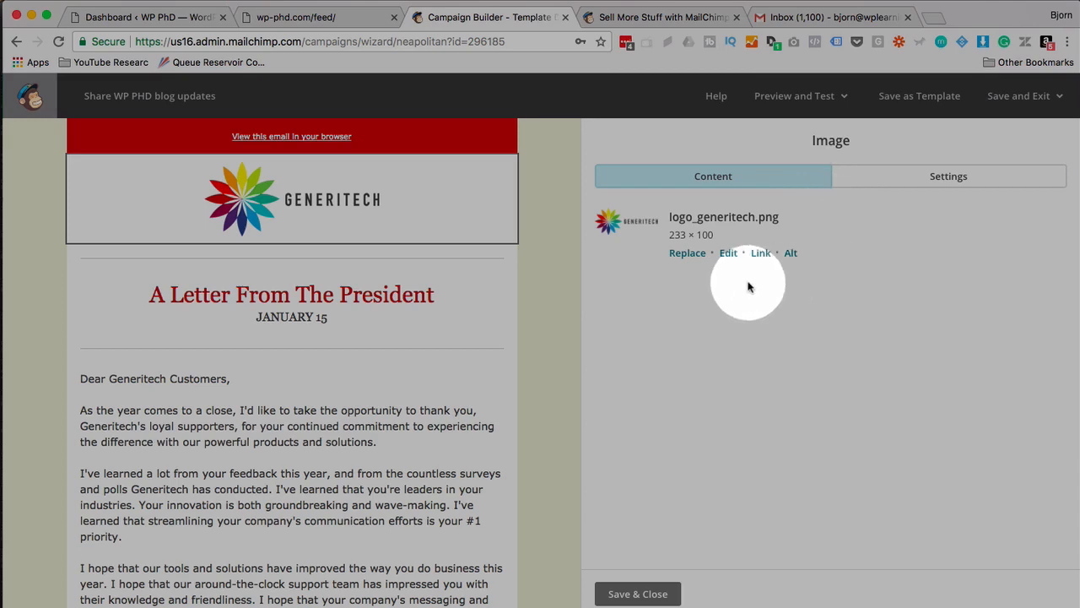
click(685, 255)
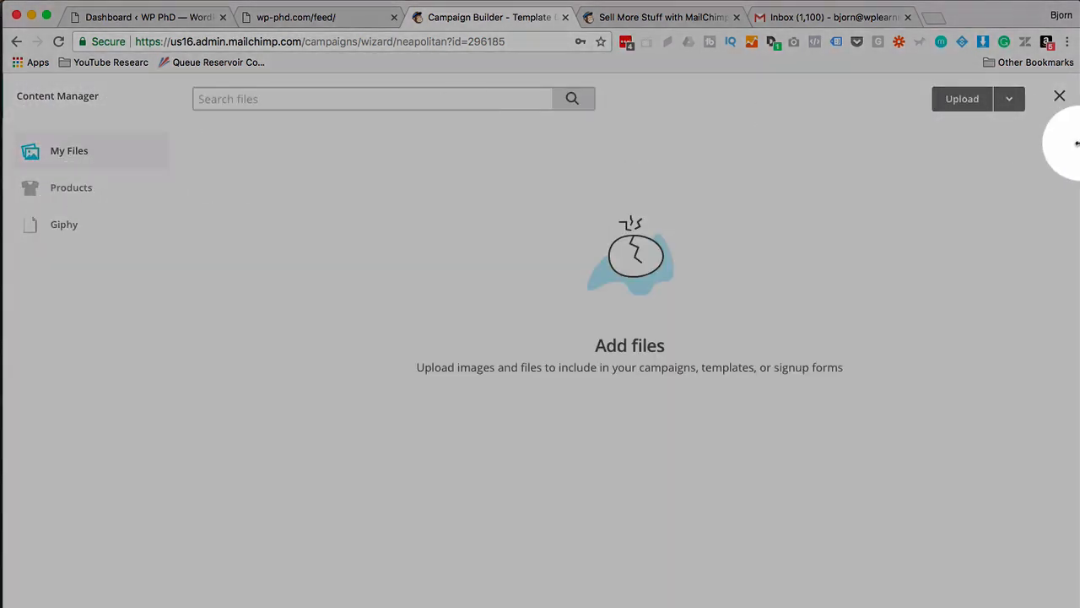
click(1061, 98)
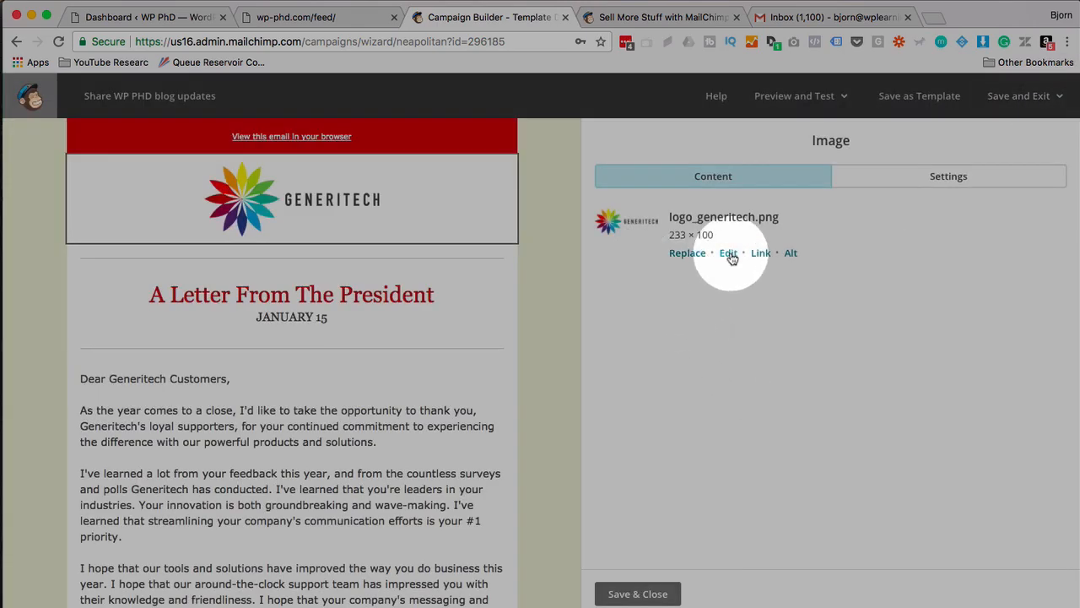
click(729, 254)
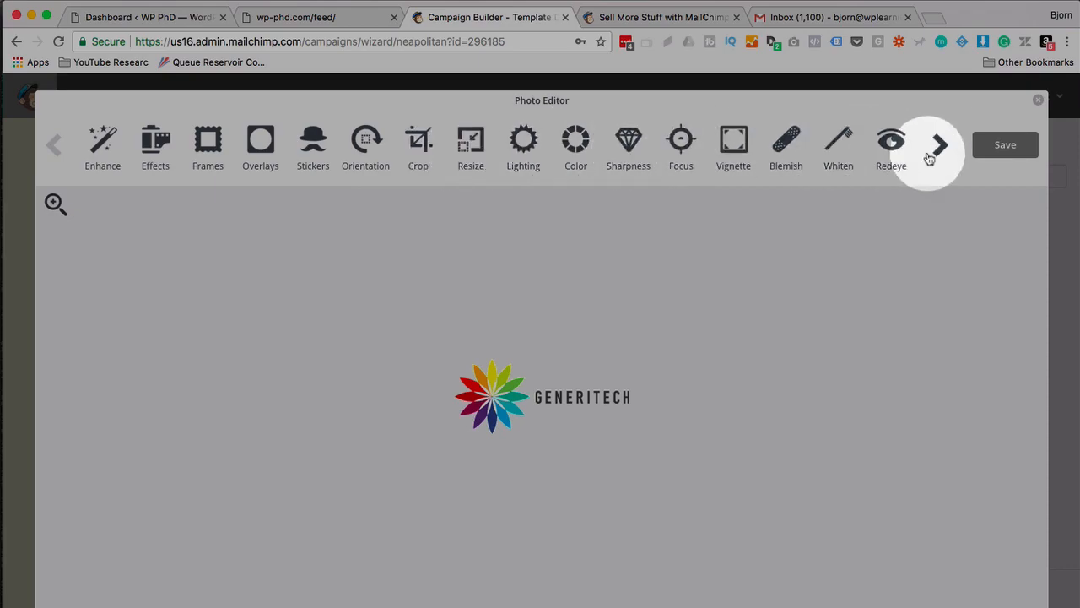
click(994, 150)
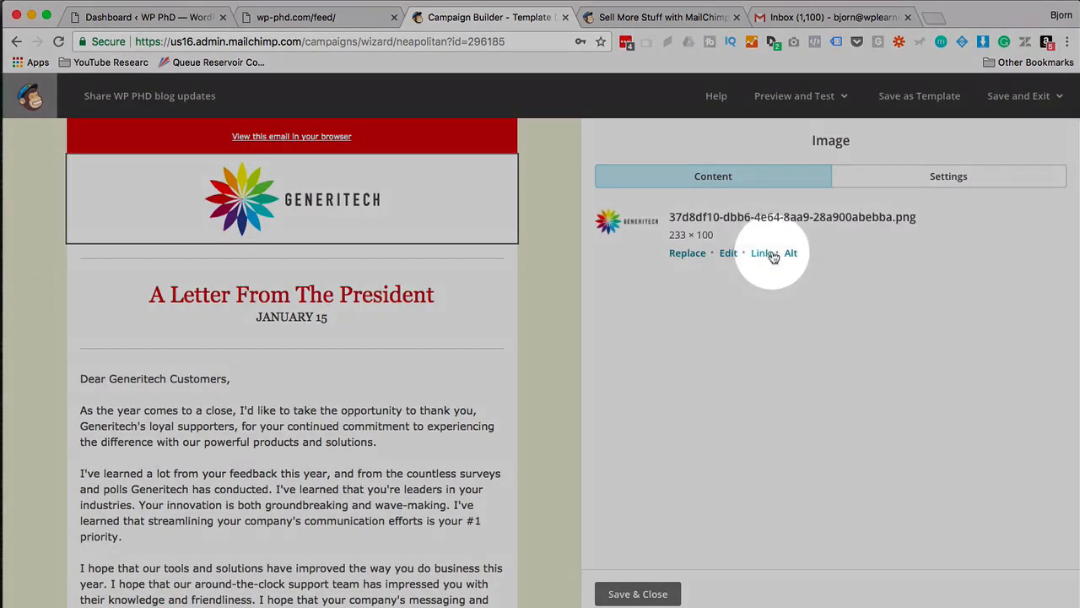
Enter 'Please allow images to see this image' as the logo's alt text, then clear it.
click(790, 252)
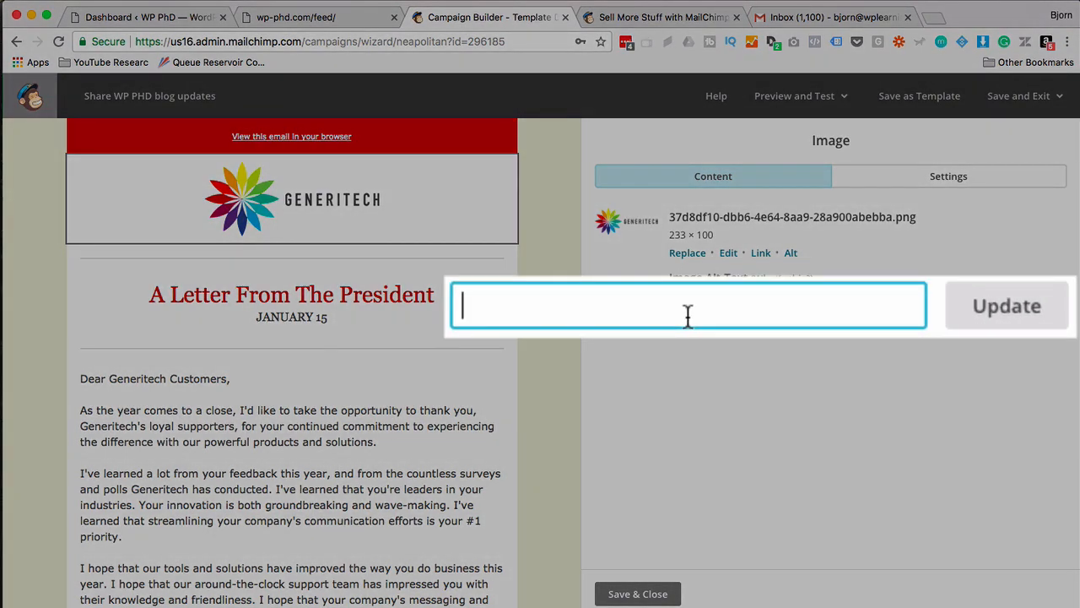
text(Please allow images)
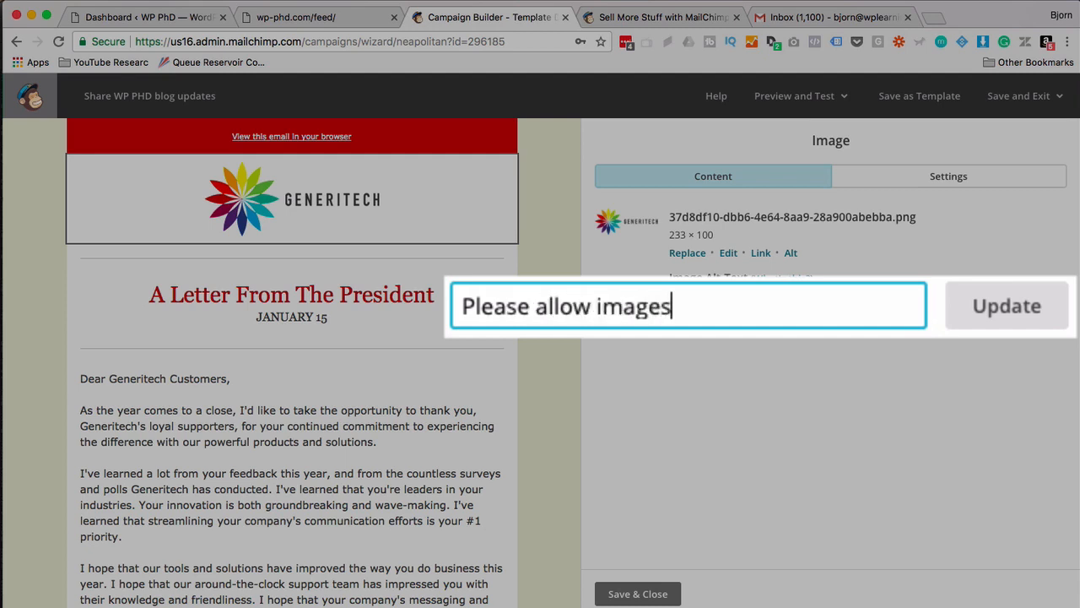
text( to see this image)
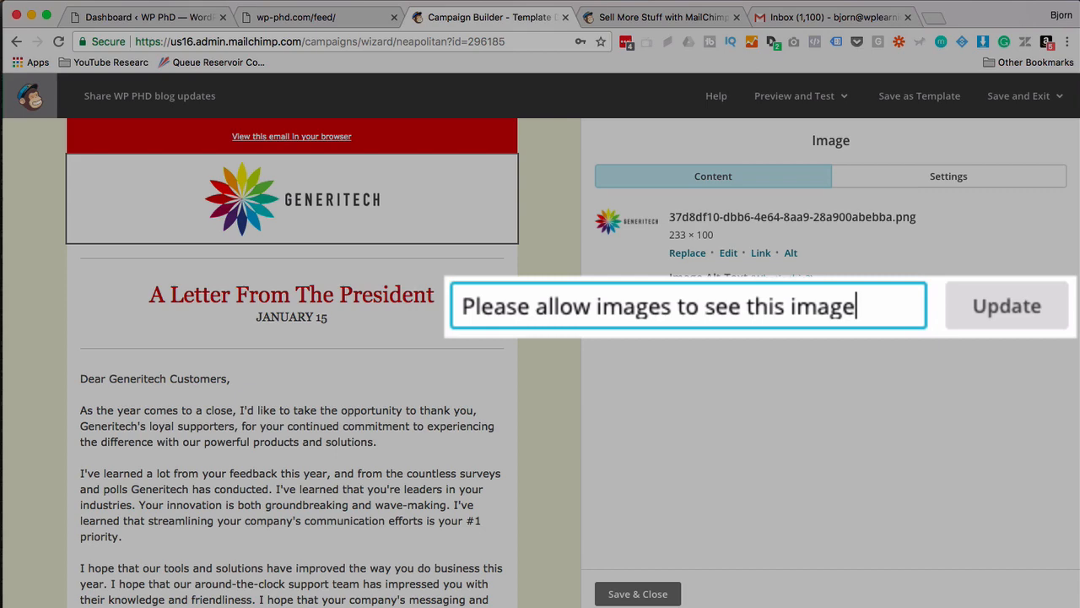
key(super+a)
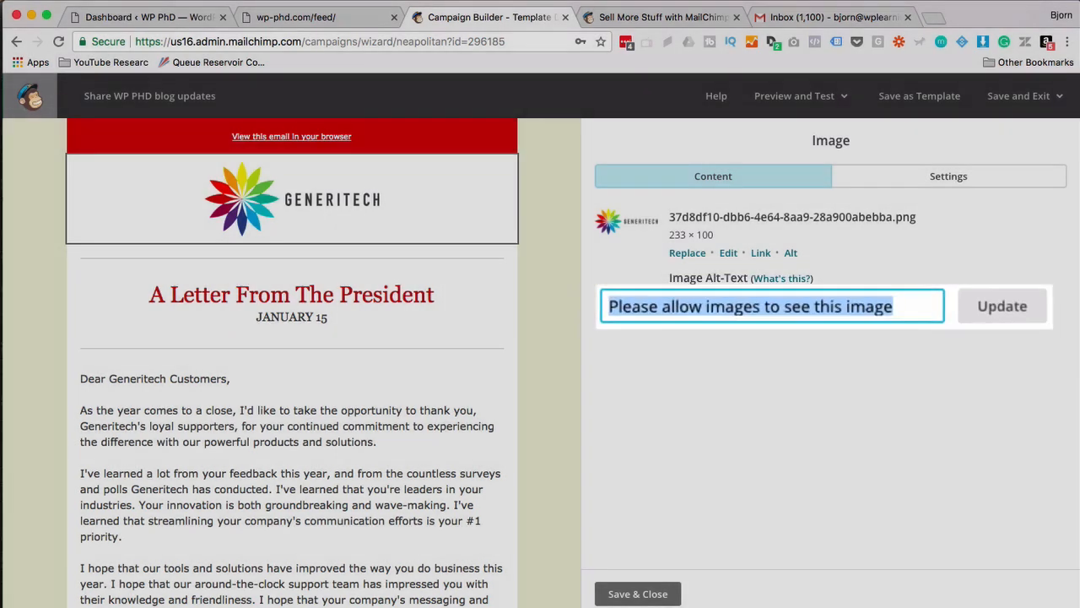
key(BackSpace)
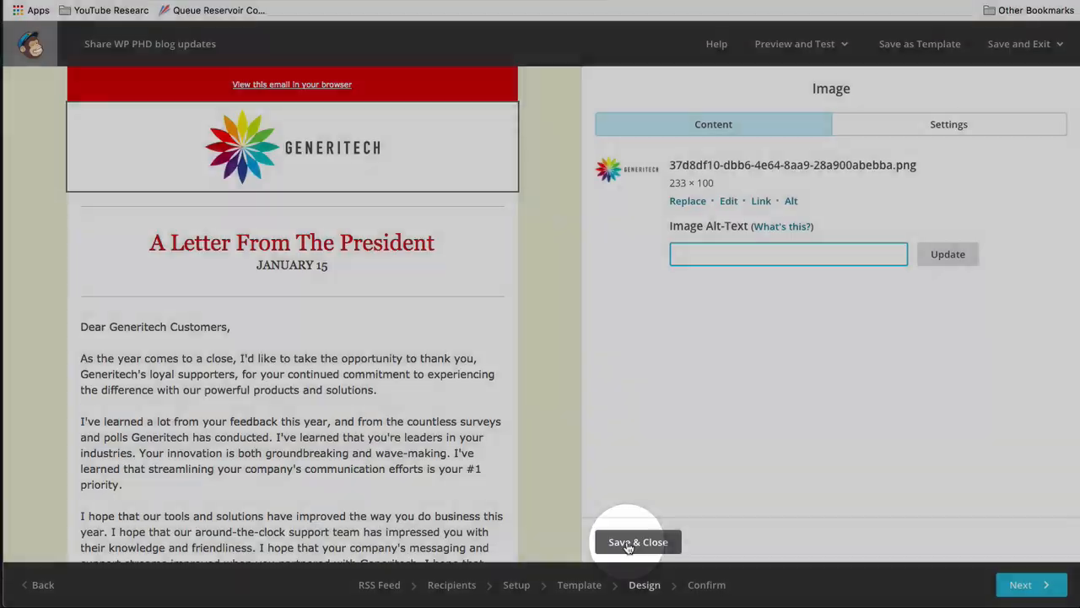
Finish editing the logo and place an RSS Header block below JANUARY 15.
click(629, 545)
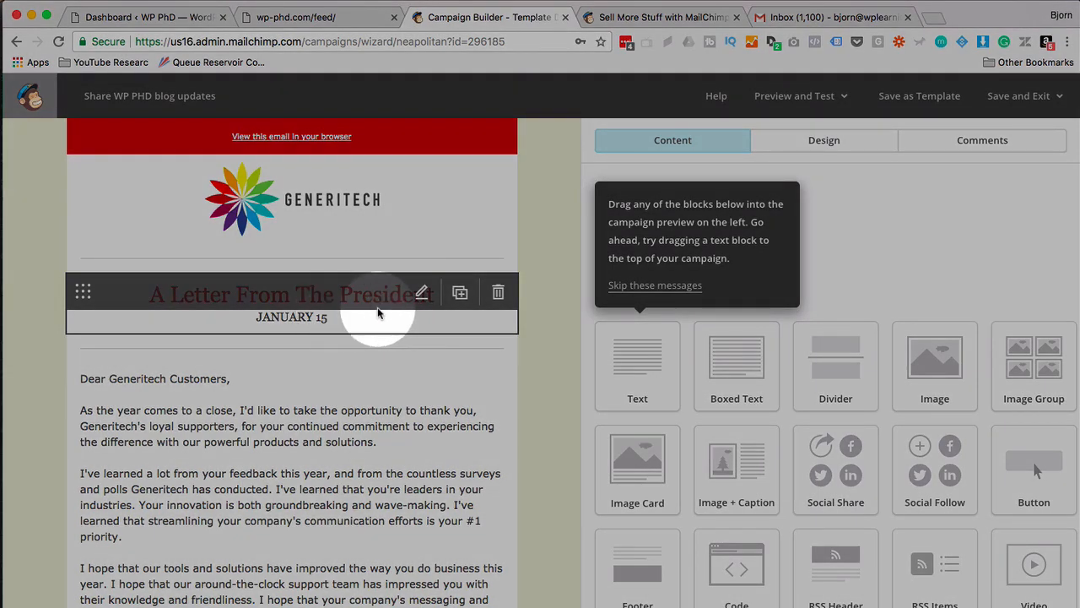
scroll(637, 374, down, 1)
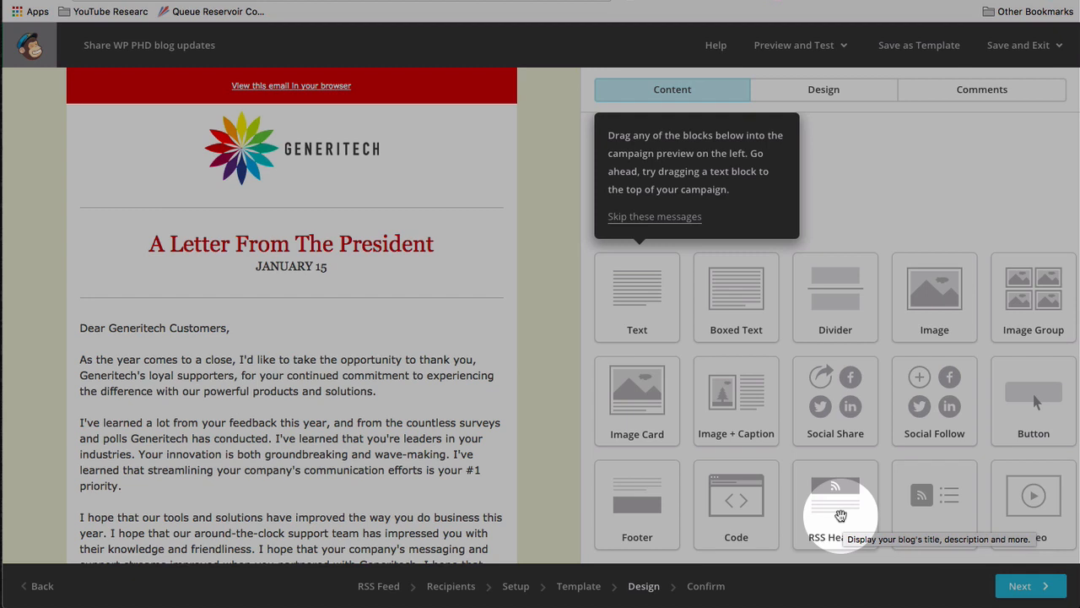
drag(841, 515, 268, 212)
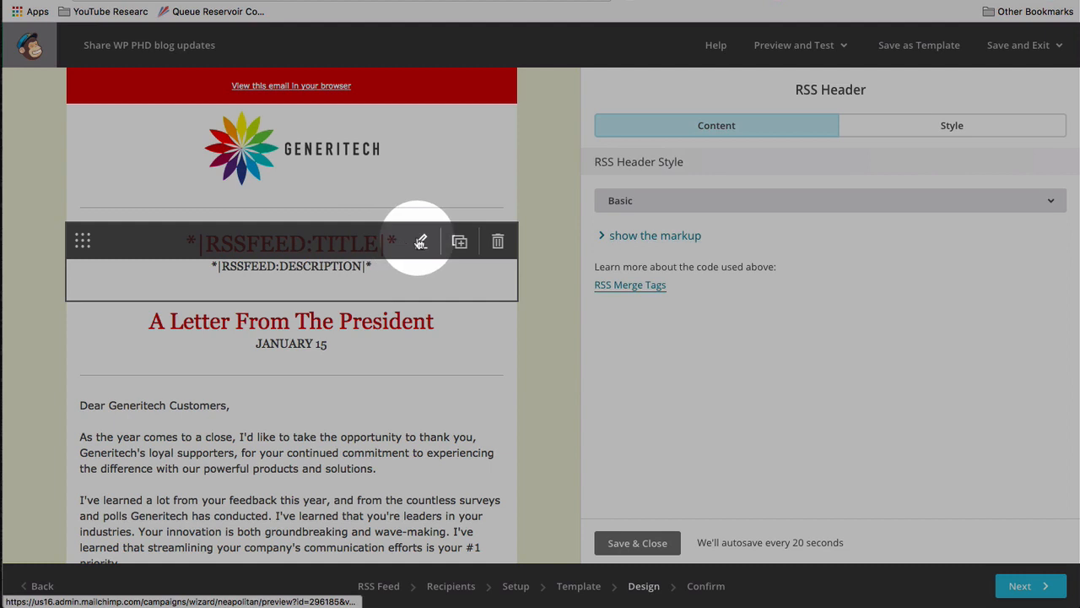
Cycle the RSS header style through Intermediate and Advanced, ending on Custom.
click(652, 209)
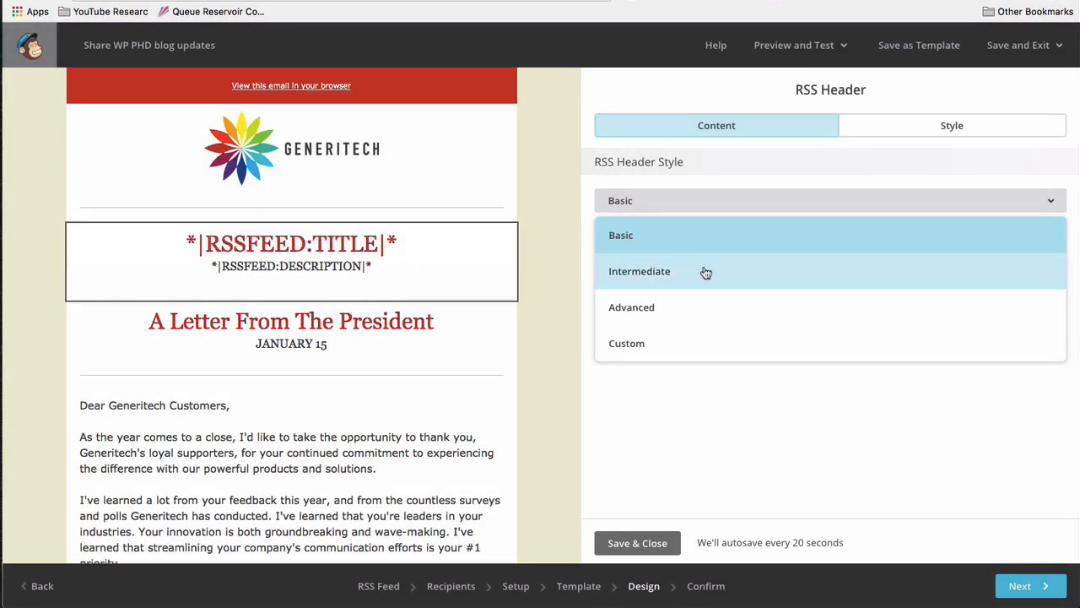
click(651, 273)
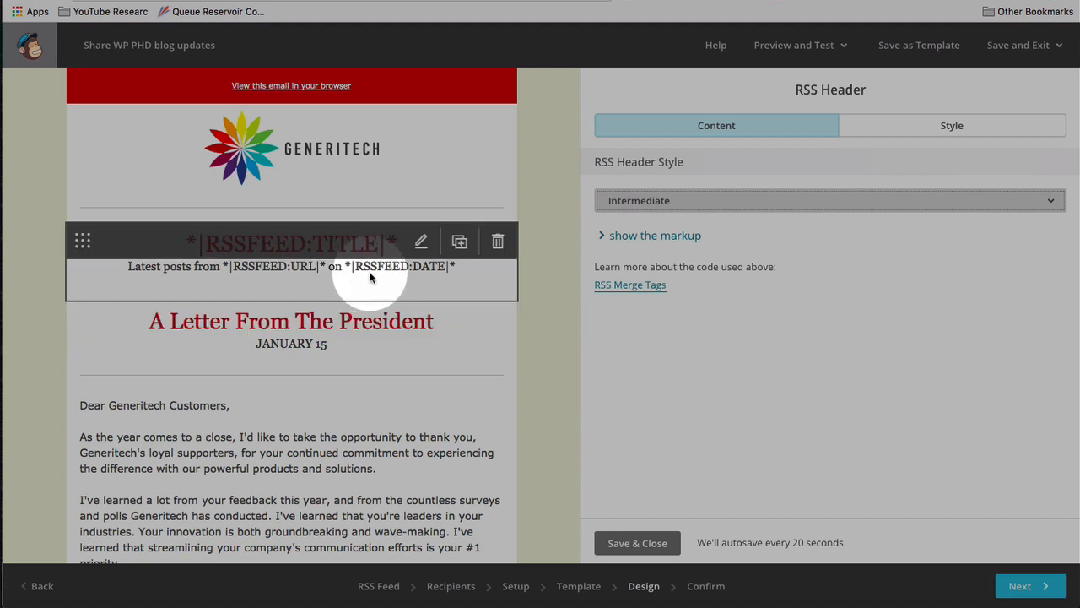
click(664, 204)
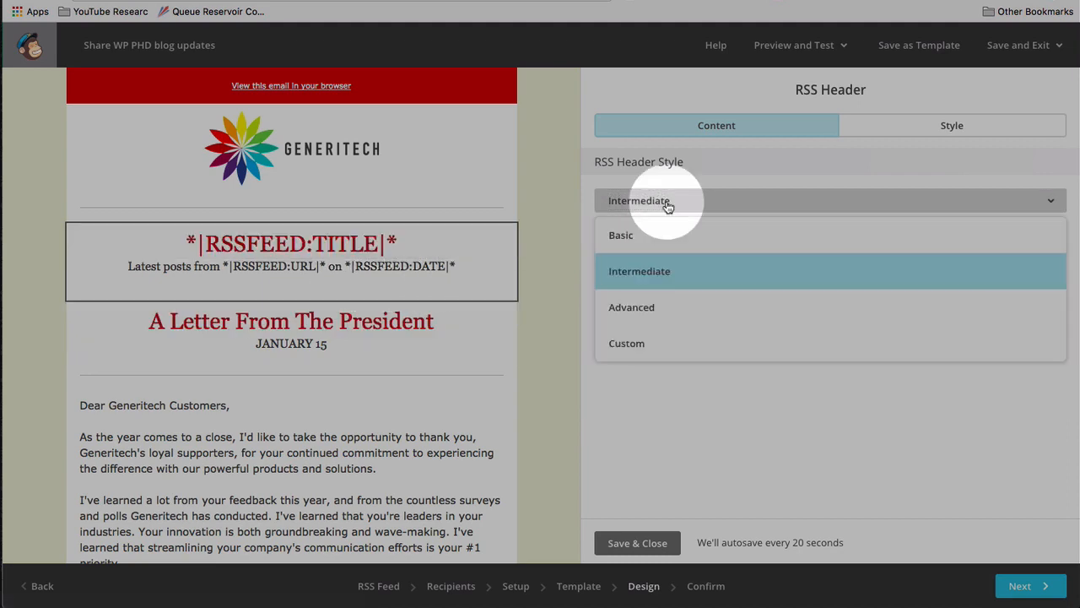
click(655, 304)
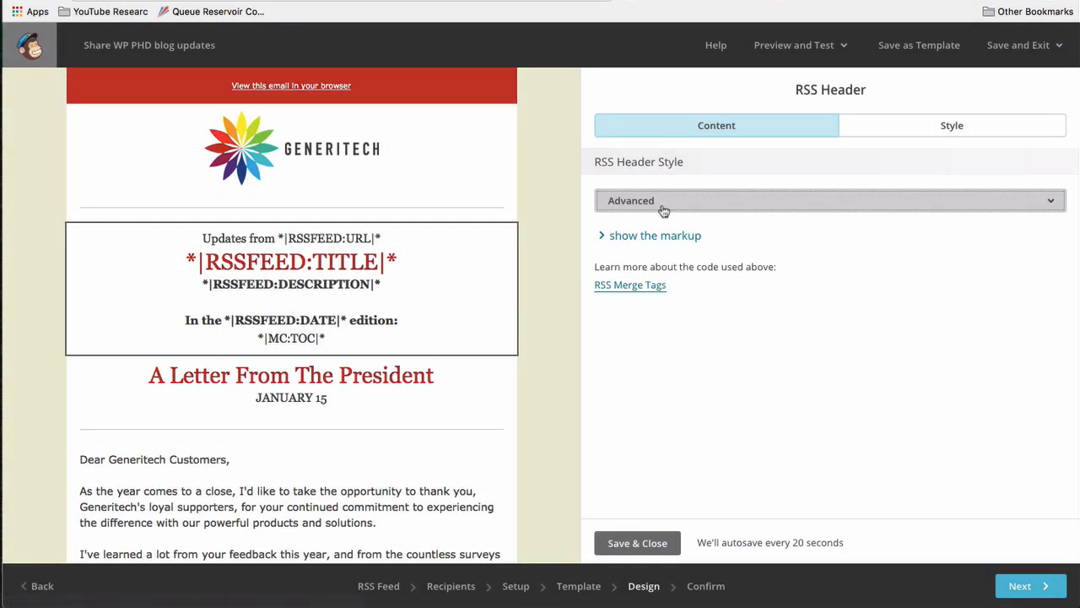
click(663, 207)
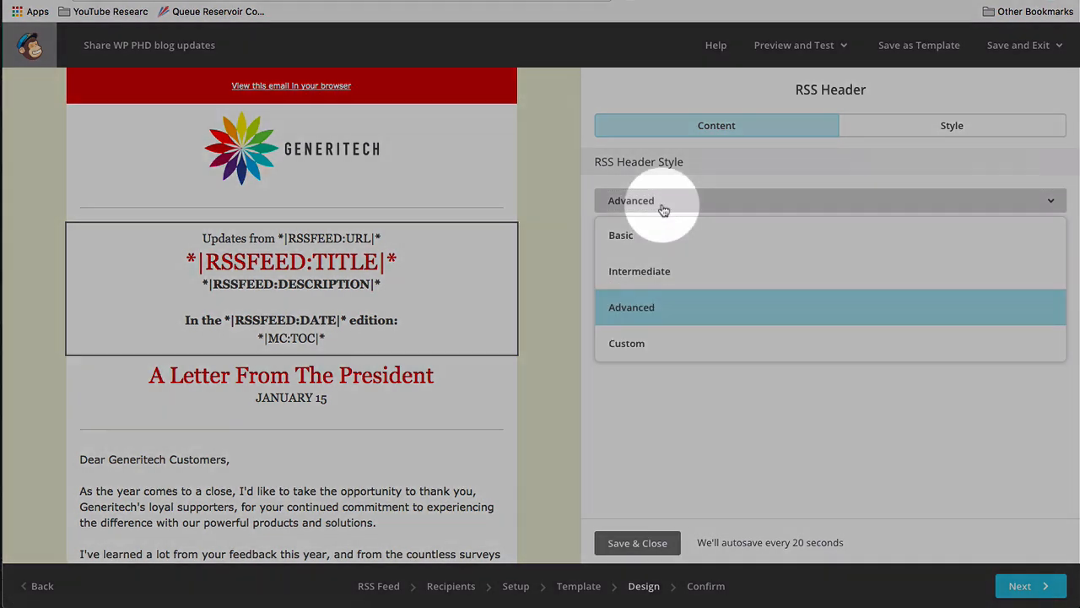
click(656, 342)
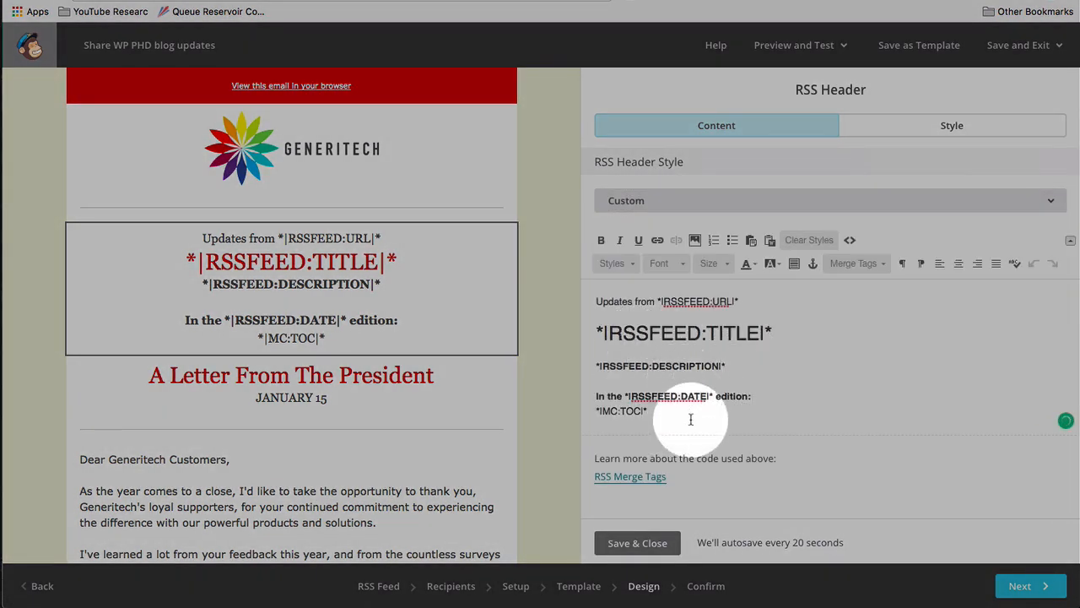
Open the RSS Merge Tags help article in a new browser tab.
right_click(625, 480)
click(663, 366)
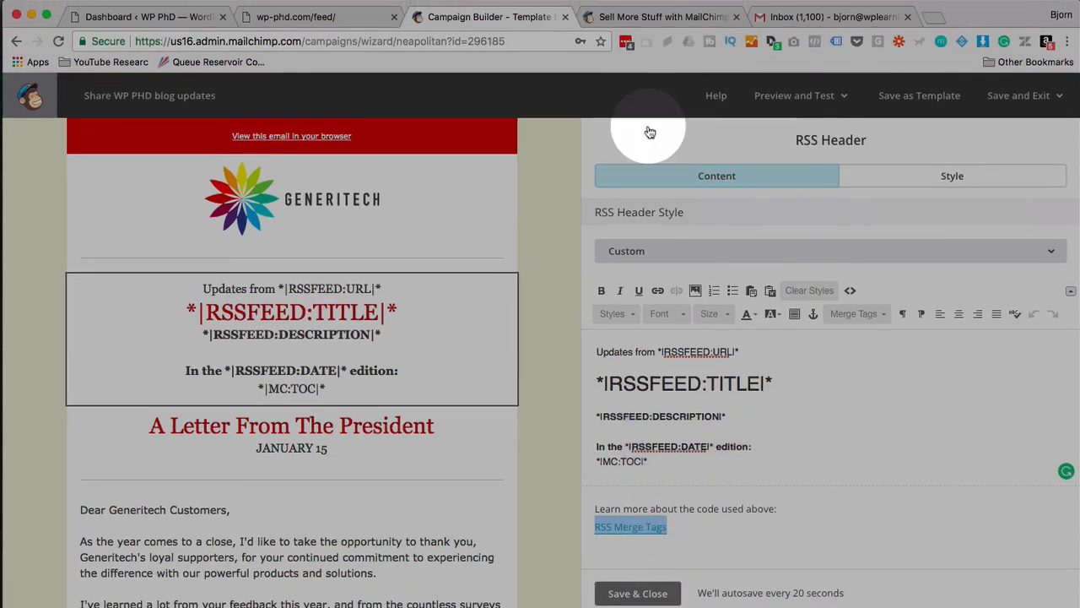
click(615, 18)
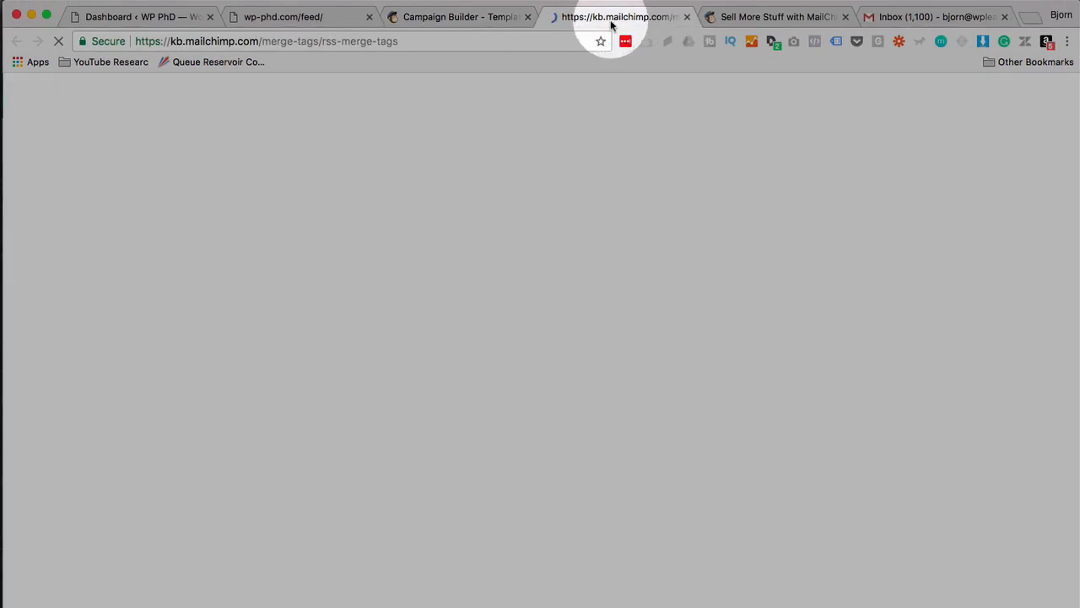
Read the RSS Merge Tags article's Channel Tags and Item Tags, then return to the campaign builder.
click(520, 259)
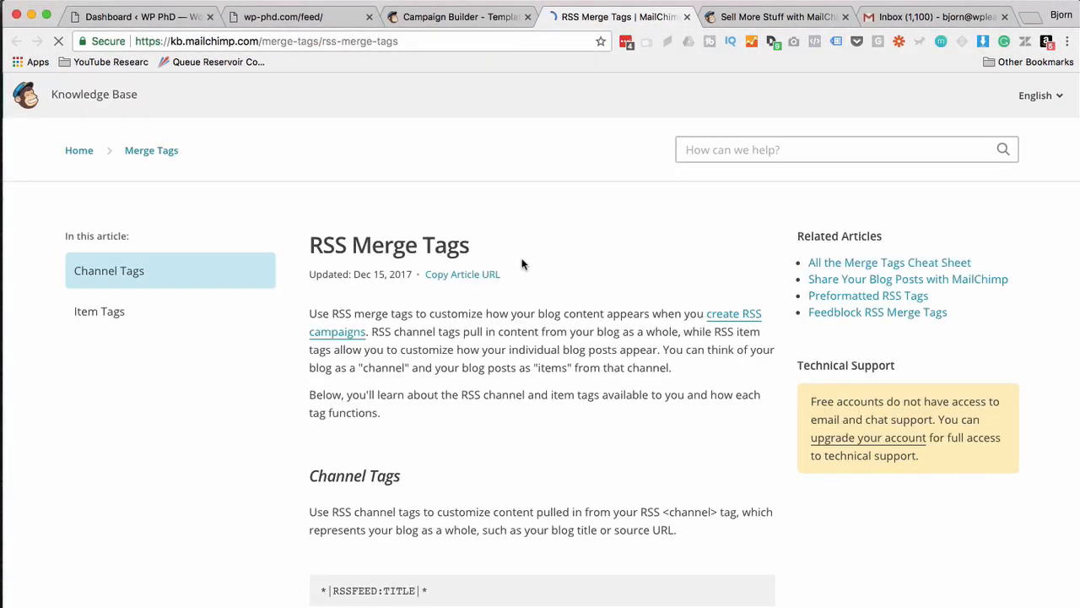
scroll(521, 265, down, 5)
scroll(521, 264, down, 10)
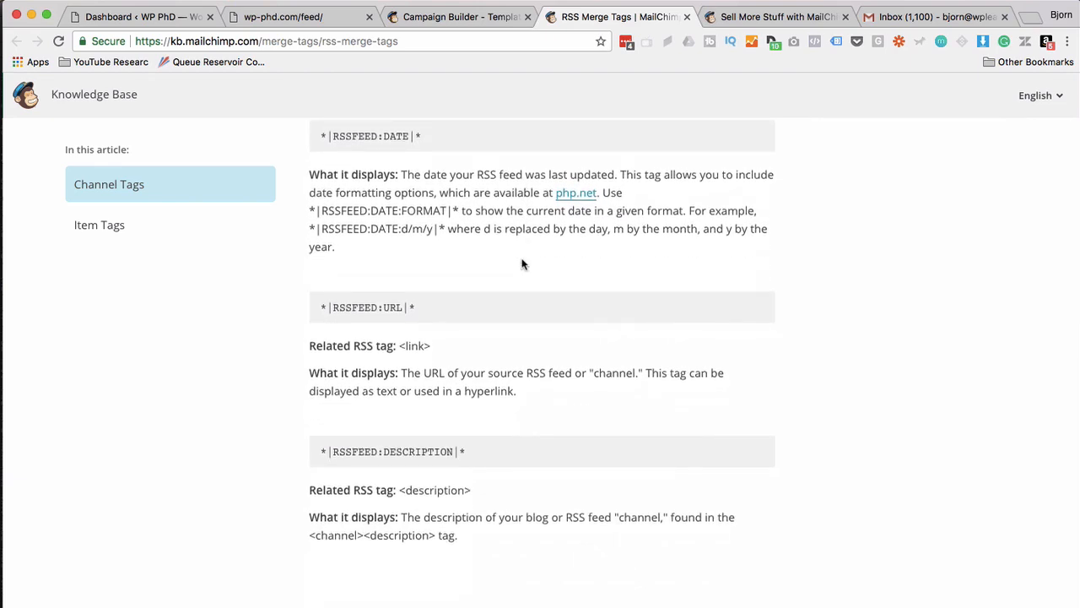
scroll(521, 264, down, 5)
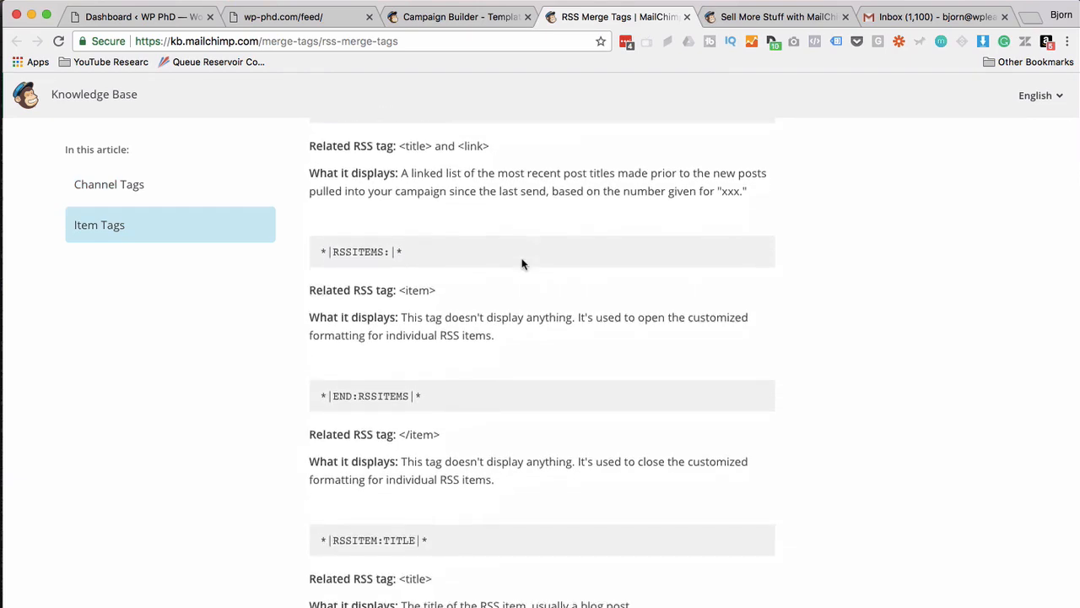
scroll(522, 265, down, 1)
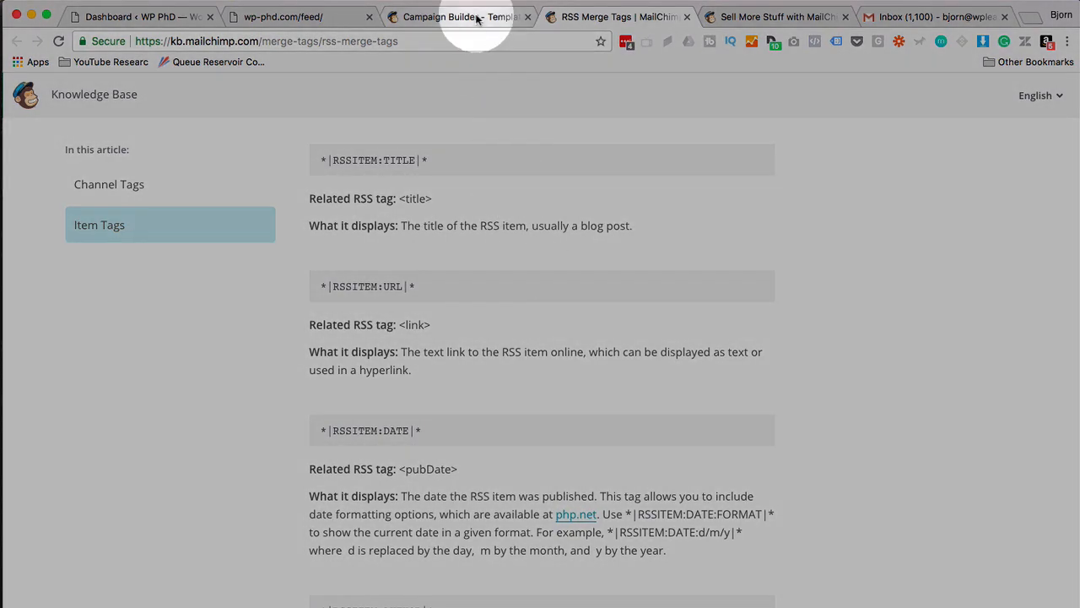
click(476, 18)
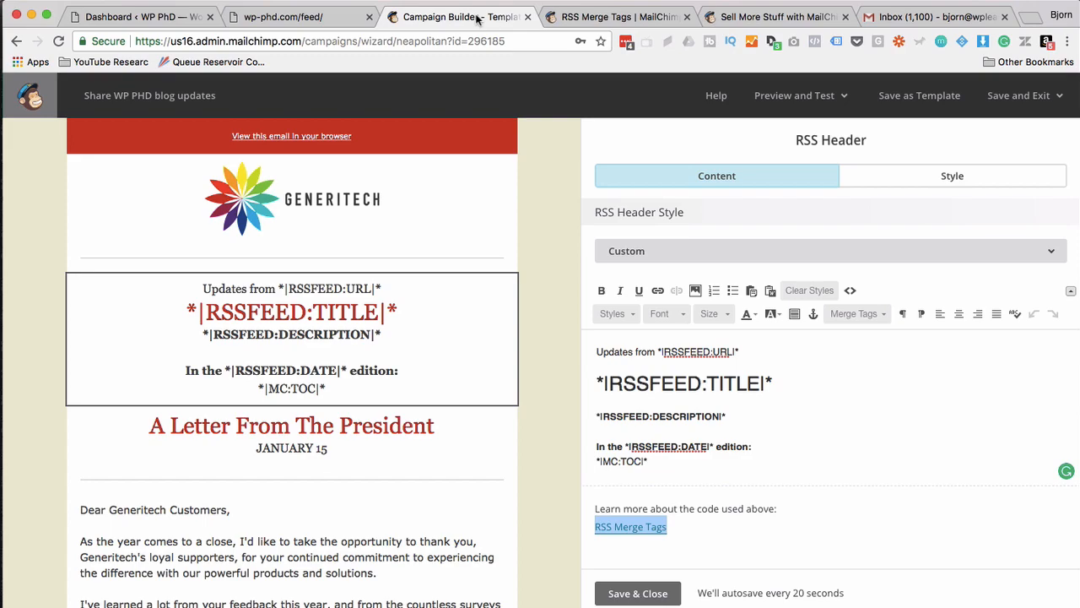
Delete the 'A Letter From The President' heading block and set the RSS header back to Basic.
scroll(534, 294, down, 5)
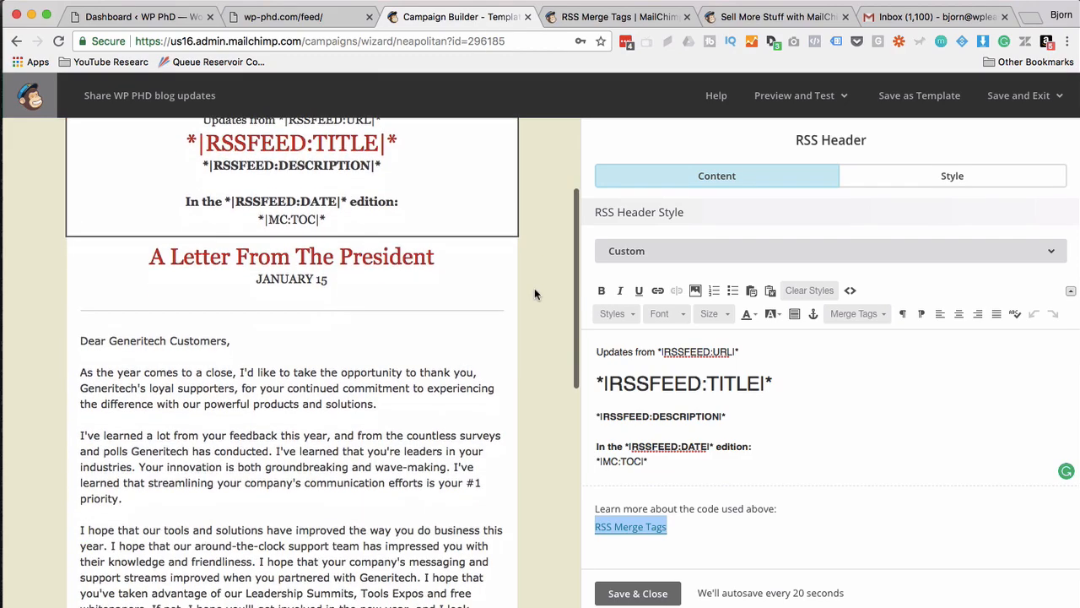
mouse_move(256, 259)
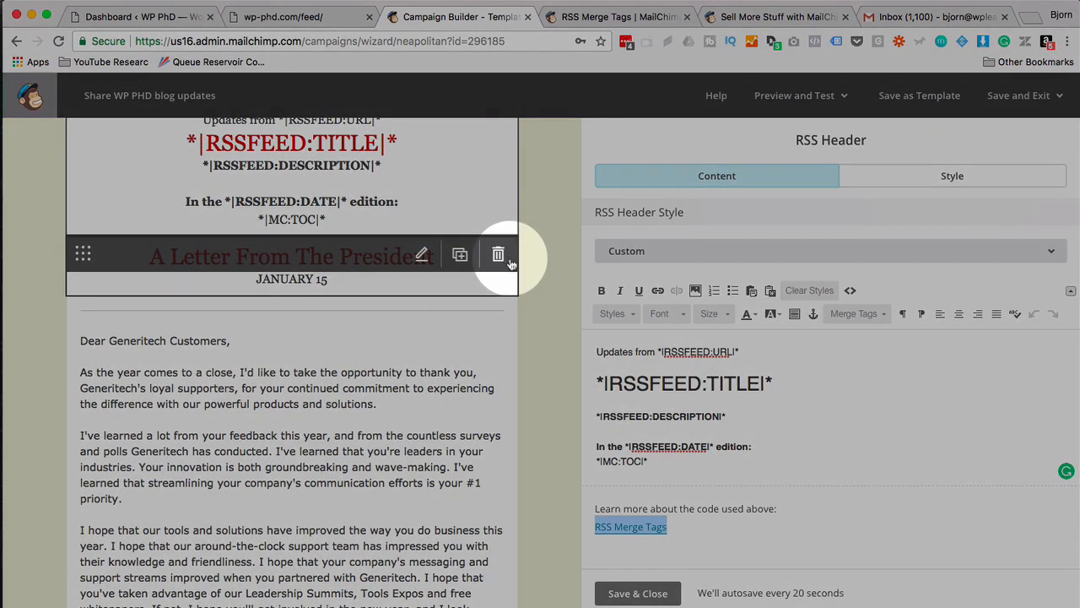
click(508, 263)
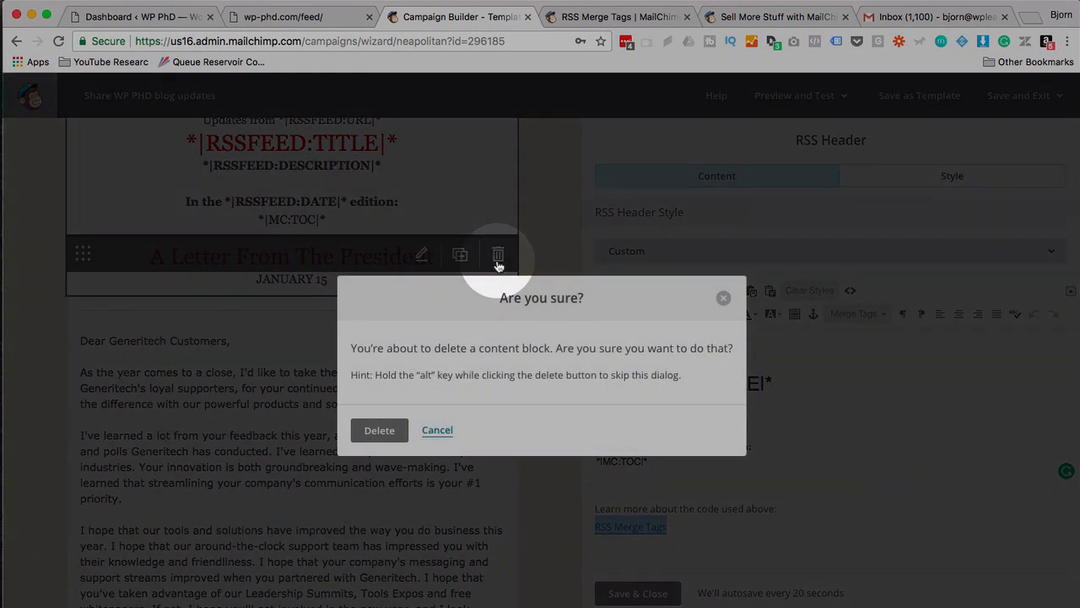
click(376, 434)
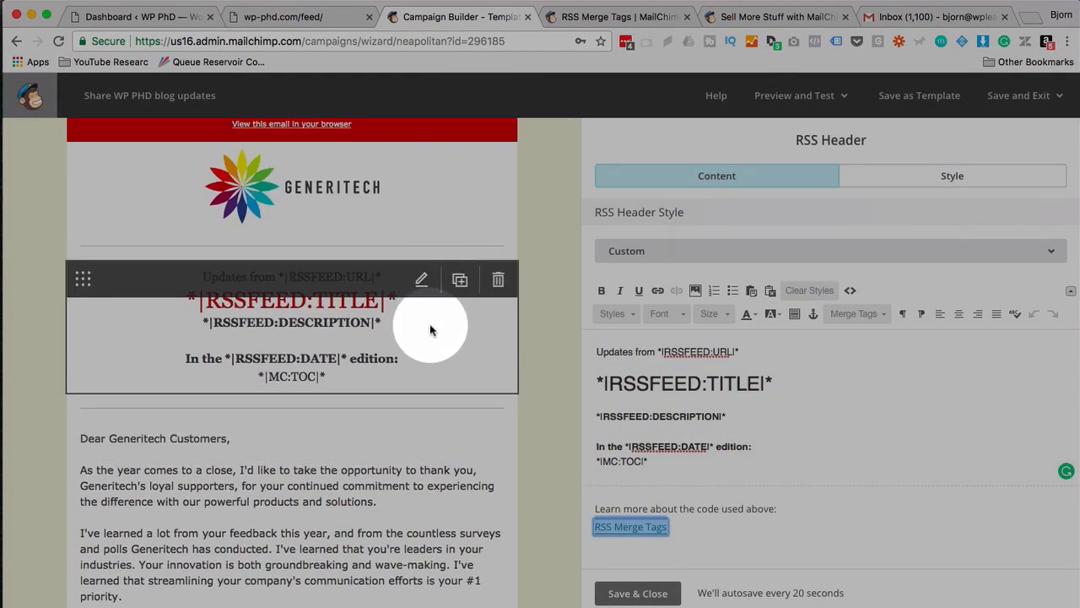
click(667, 251)
click(640, 285)
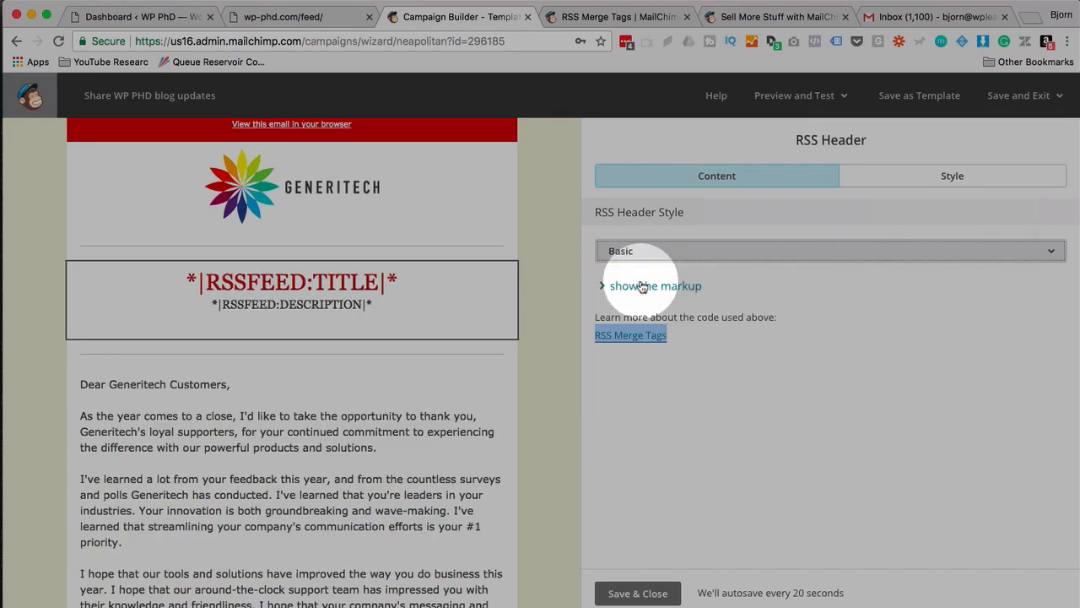
Remove the remaining letter text blocks and drag an RSS Items block below the RSS header.
scroll(498, 300, down, 2)
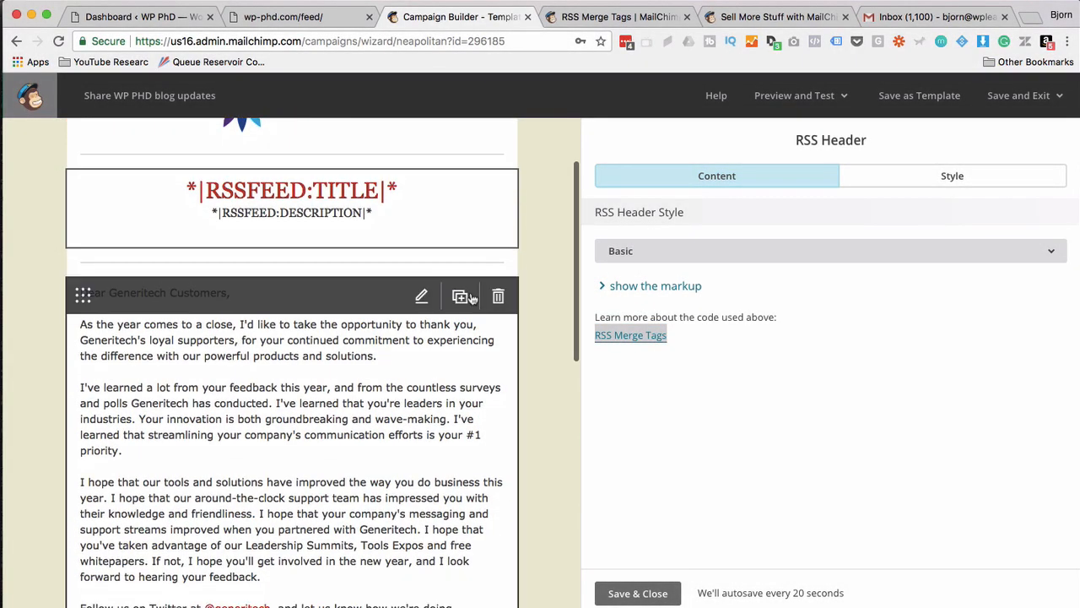
click(471, 297)
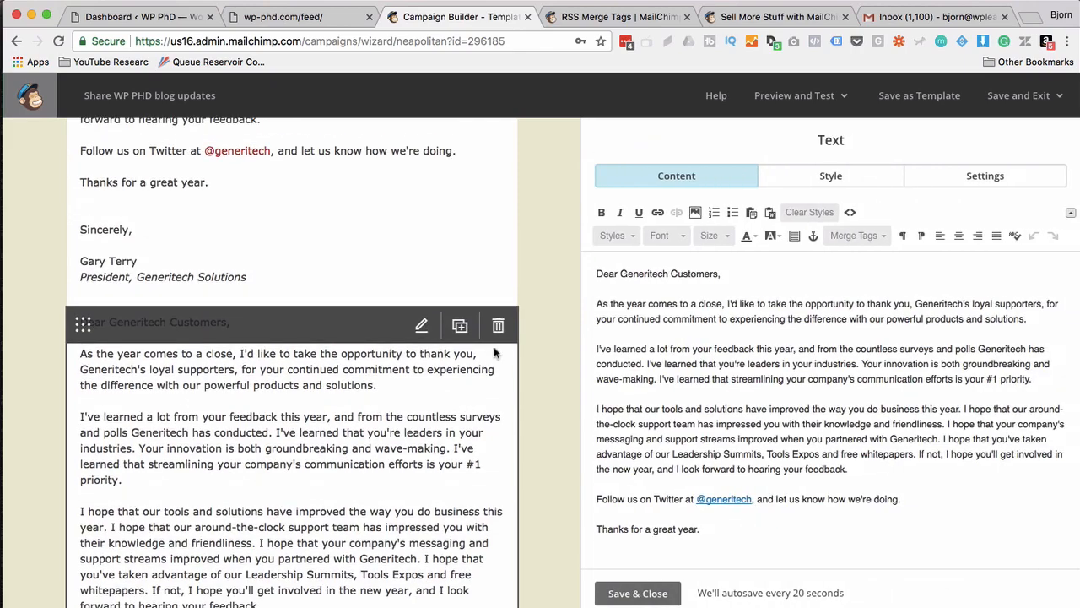
click(498, 324)
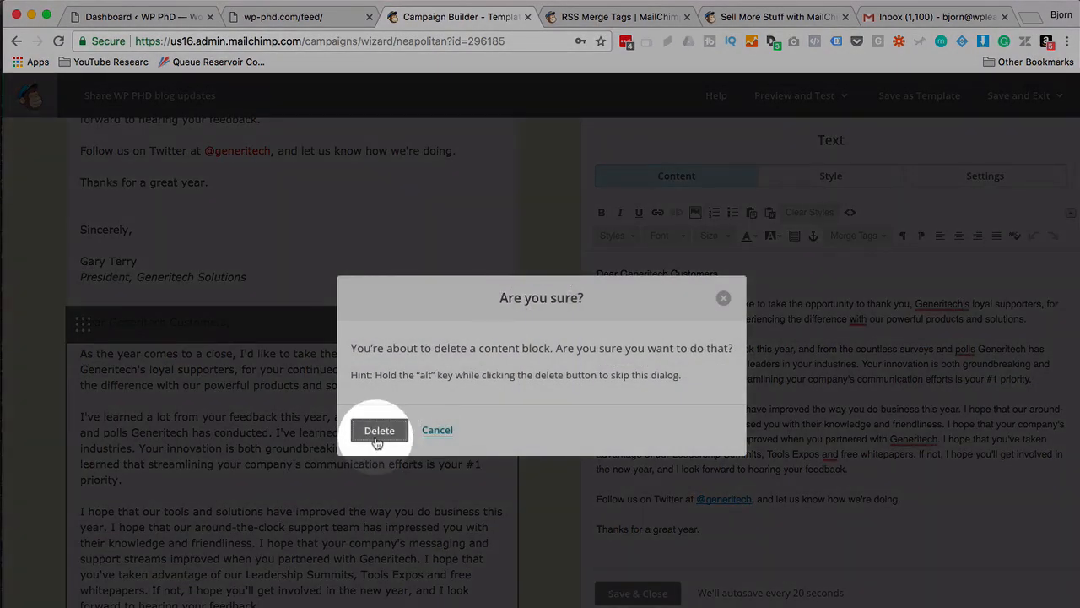
click(379, 430)
scroll(499, 322, up, 5)
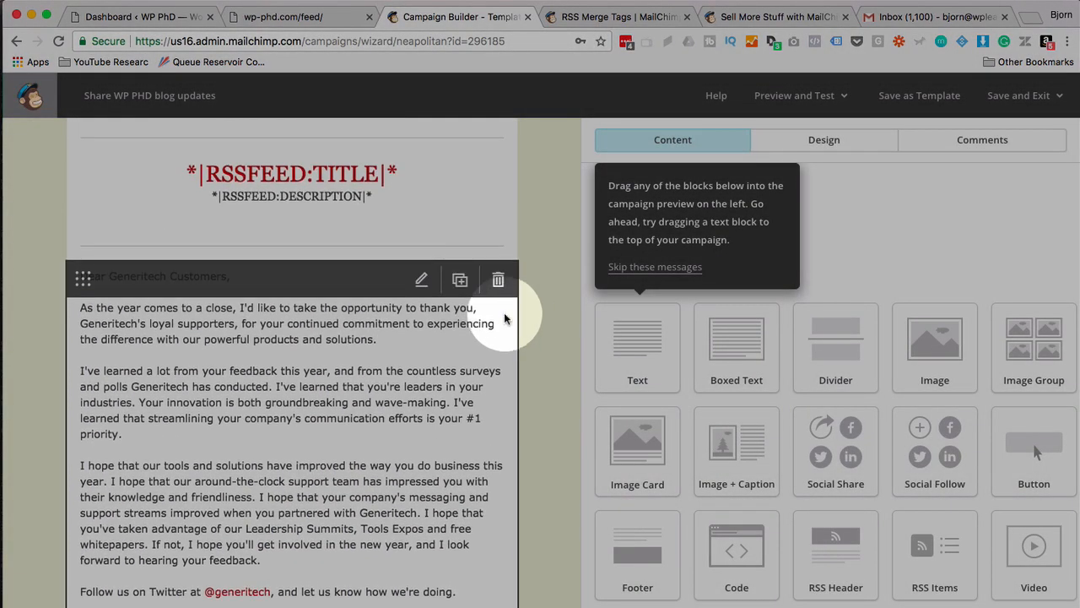
click(498, 279)
click(389, 441)
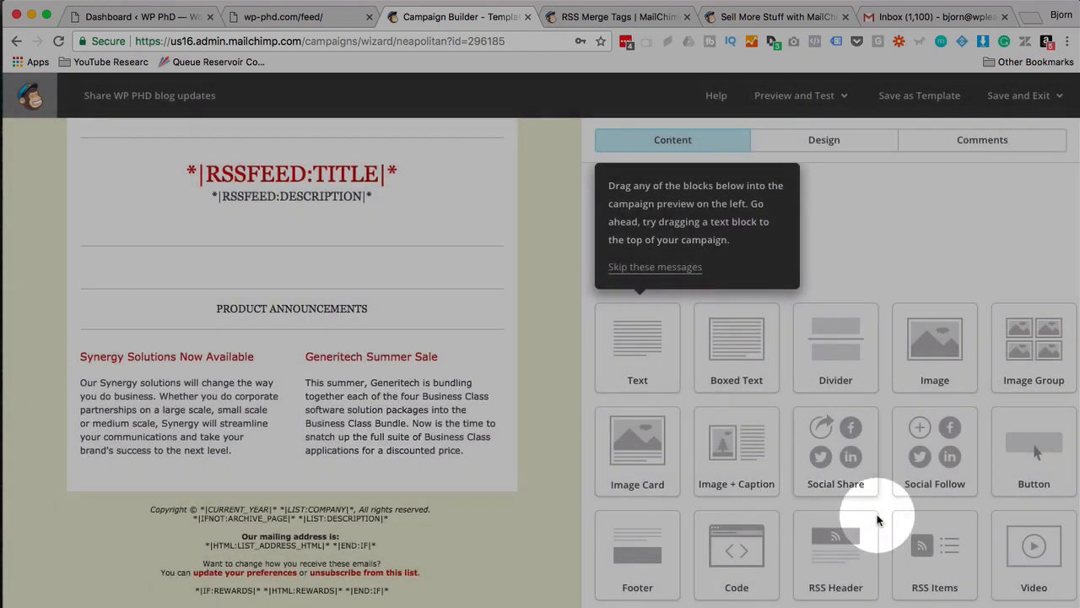
drag(933, 547, 309, 268)
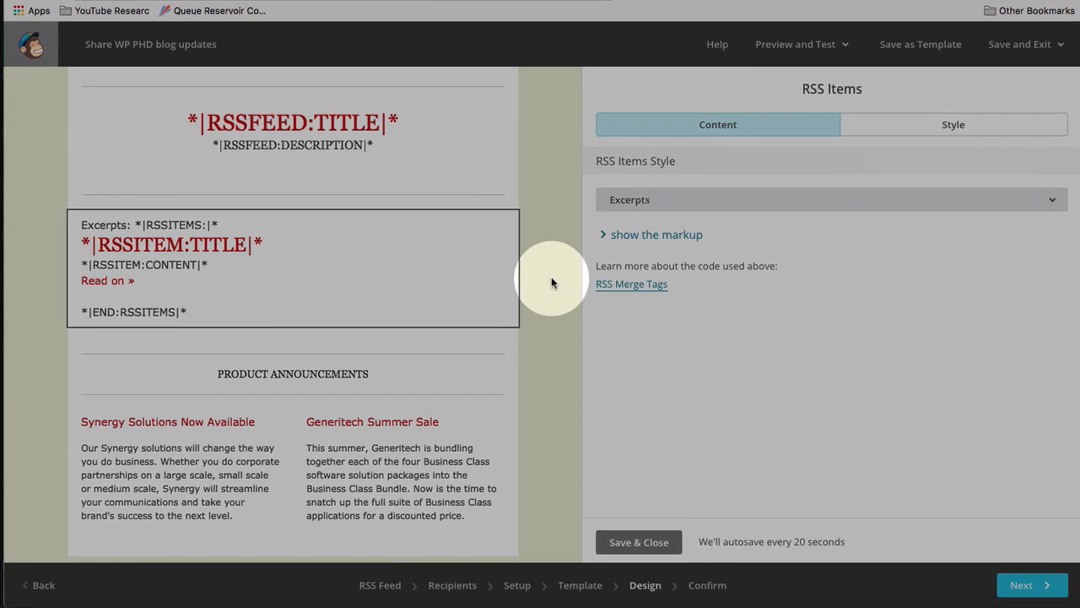
Save and close the RSS Items block in its Excerpts style.
click(637, 542)
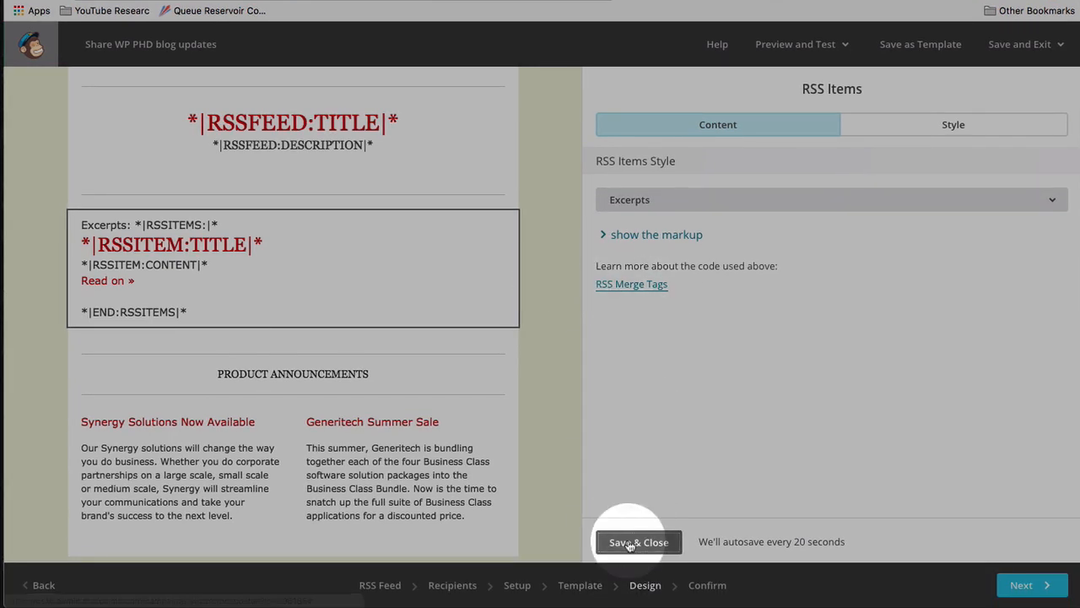
Switch the RSS Items block style to Full Content after briefly trying Titles Only.
click(422, 229)
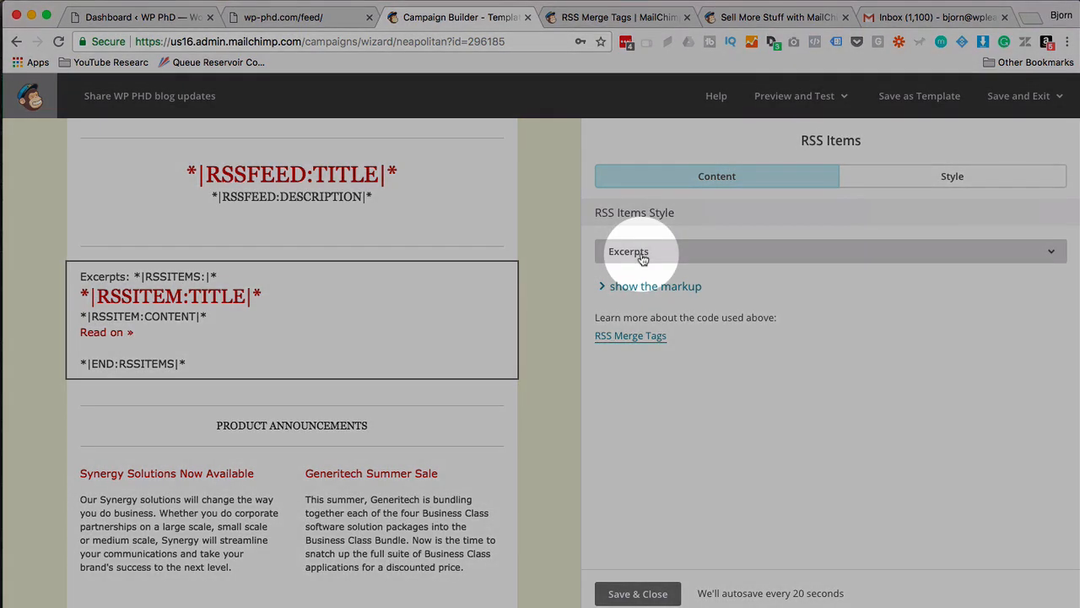
click(643, 251)
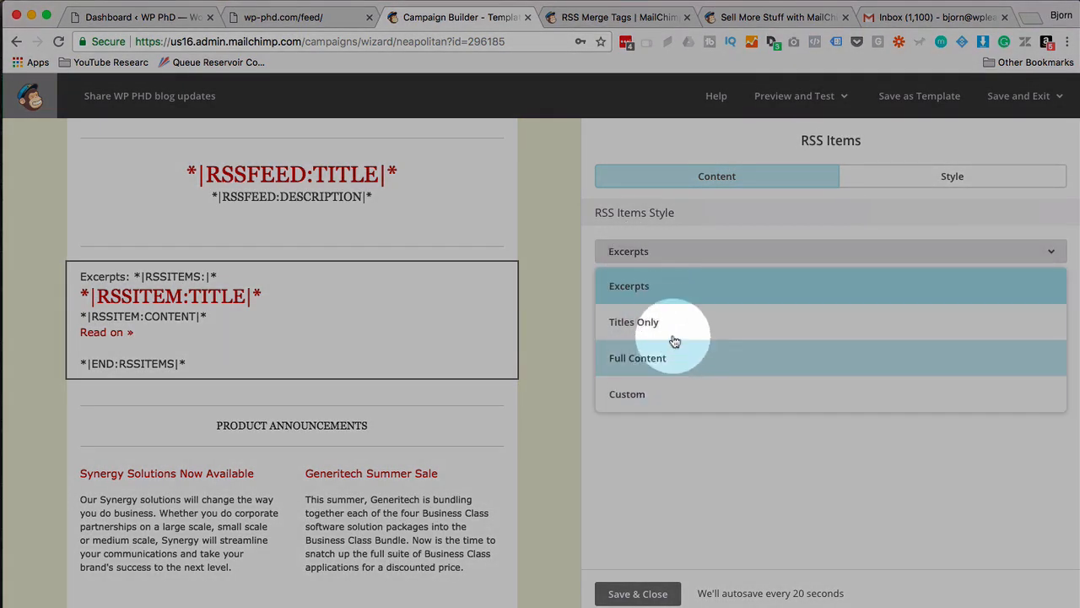
click(637, 252)
click(641, 253)
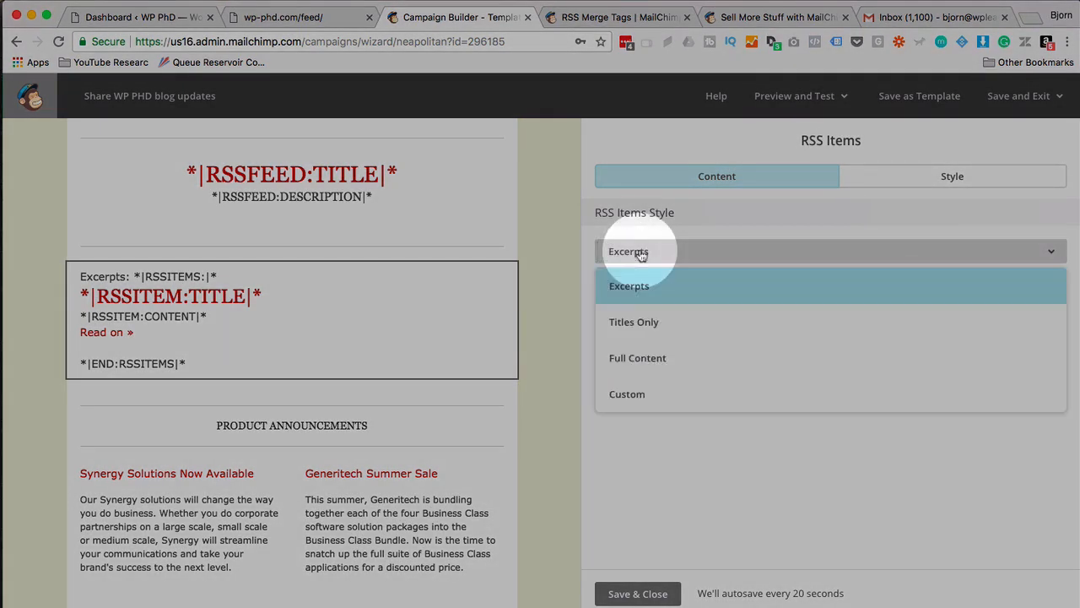
click(646, 321)
click(680, 250)
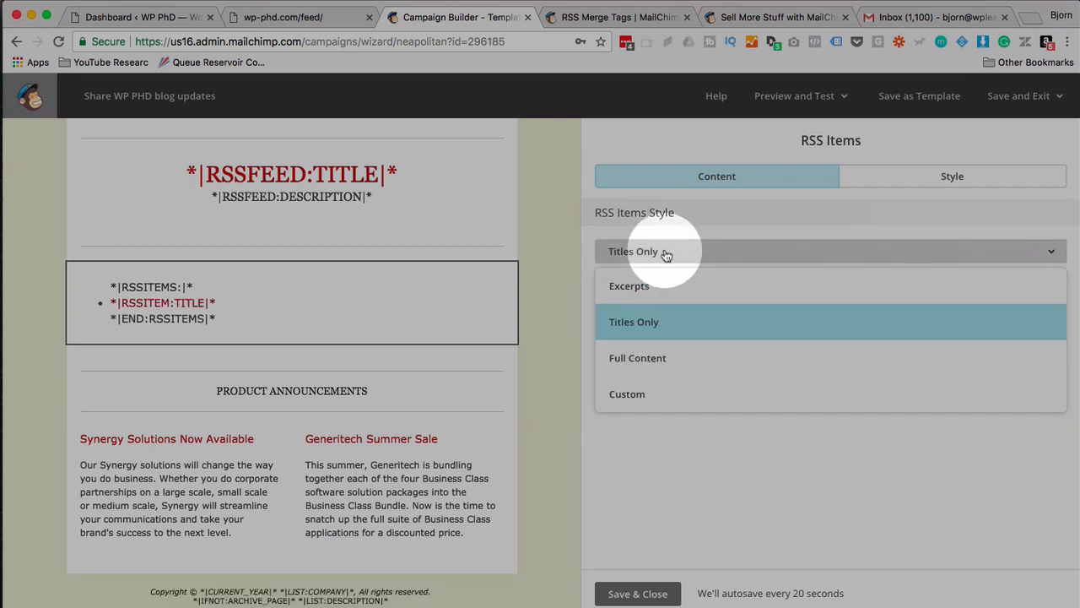
click(653, 357)
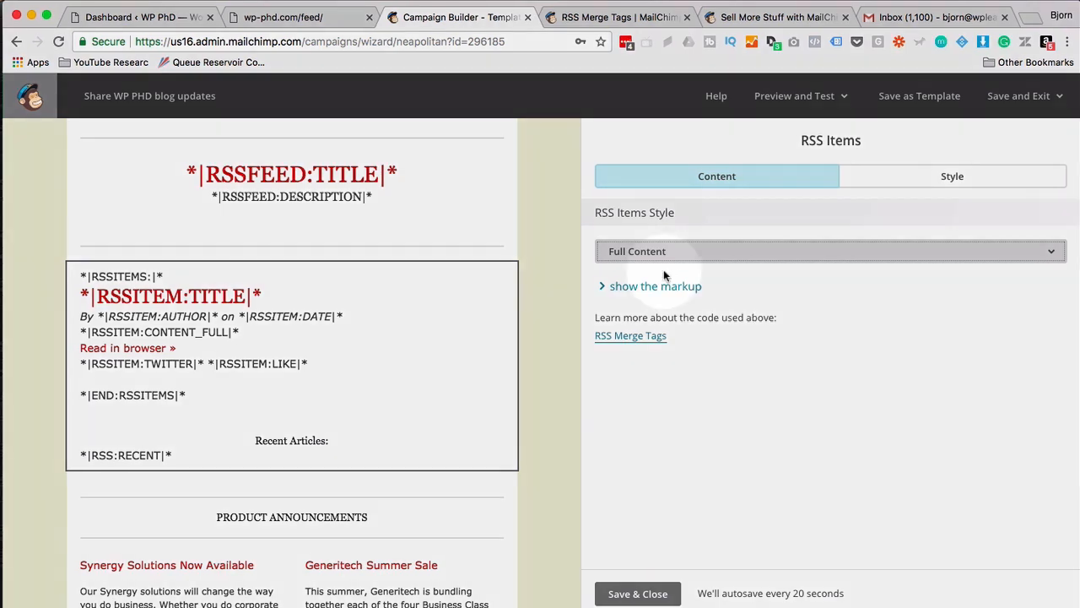
click(668, 251)
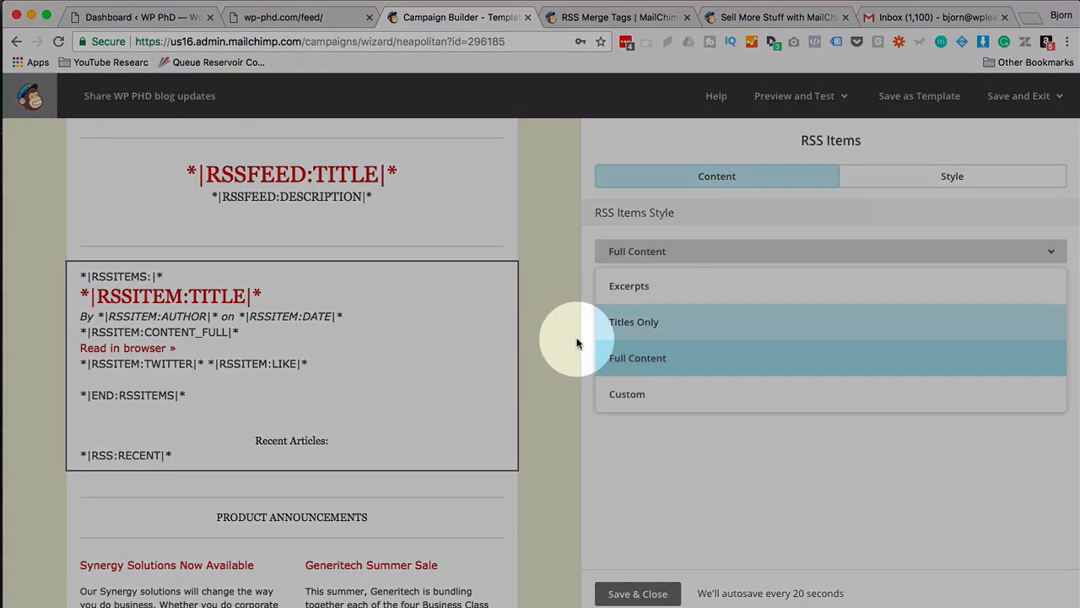
click(638, 389)
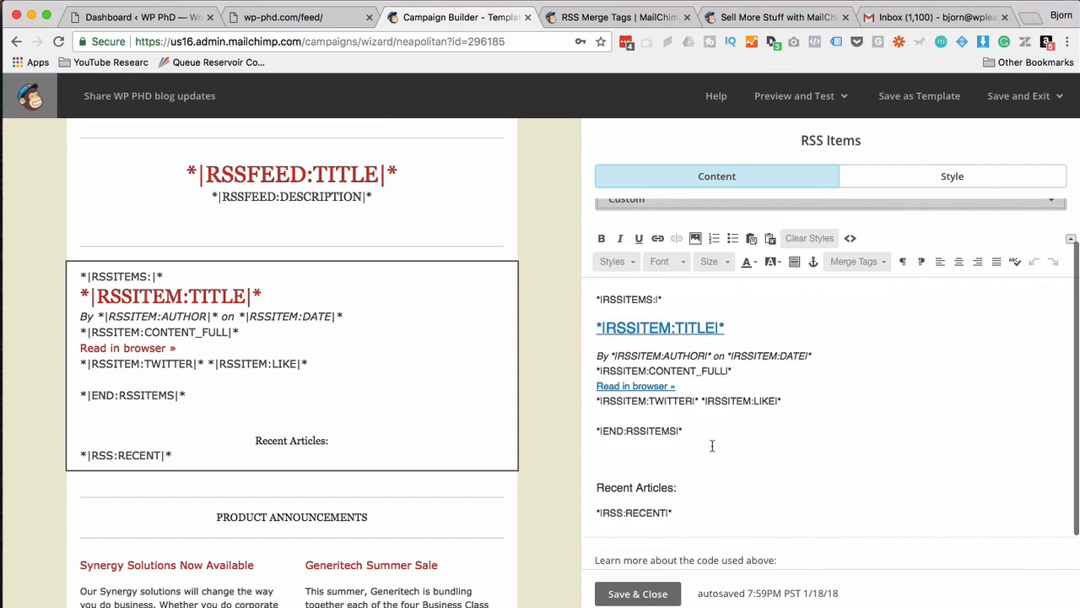
click(647, 432)
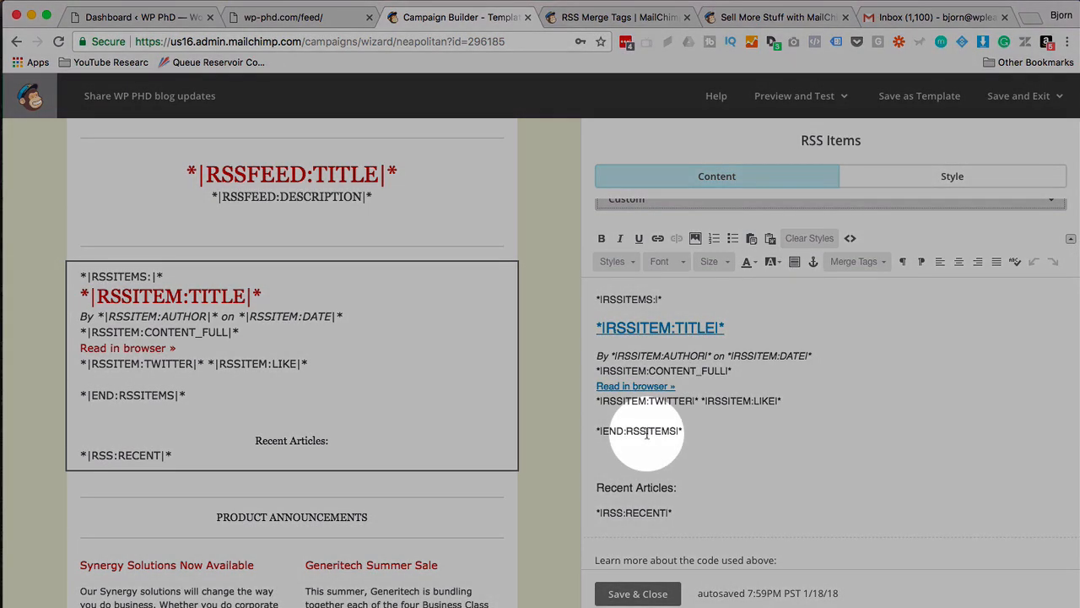
click(619, 17)
scroll(464, 266, down, 1)
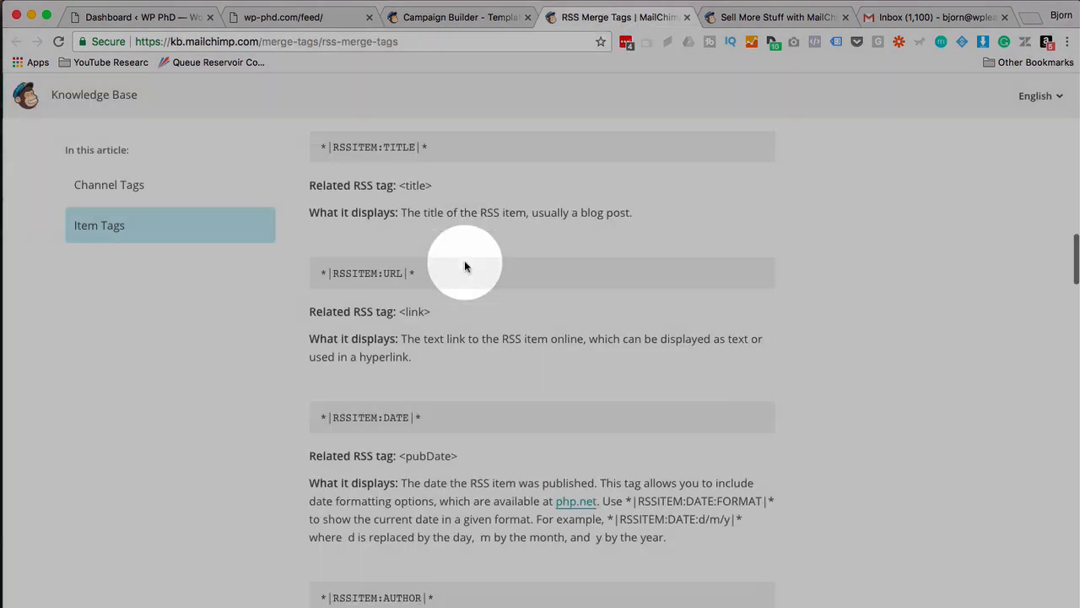
scroll(464, 266, down, 5)
click(475, 18)
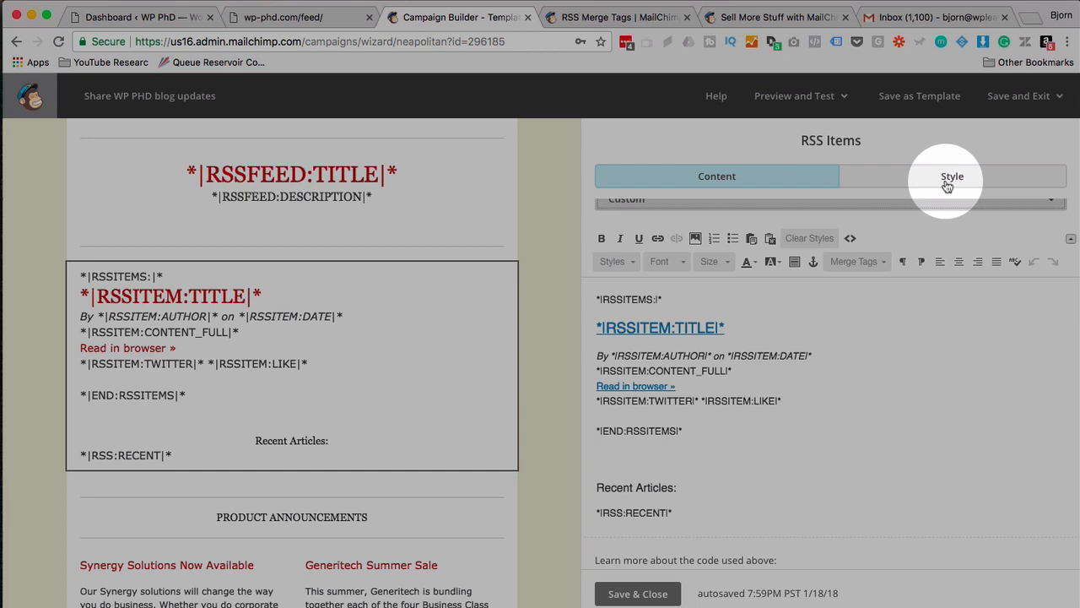
click(947, 187)
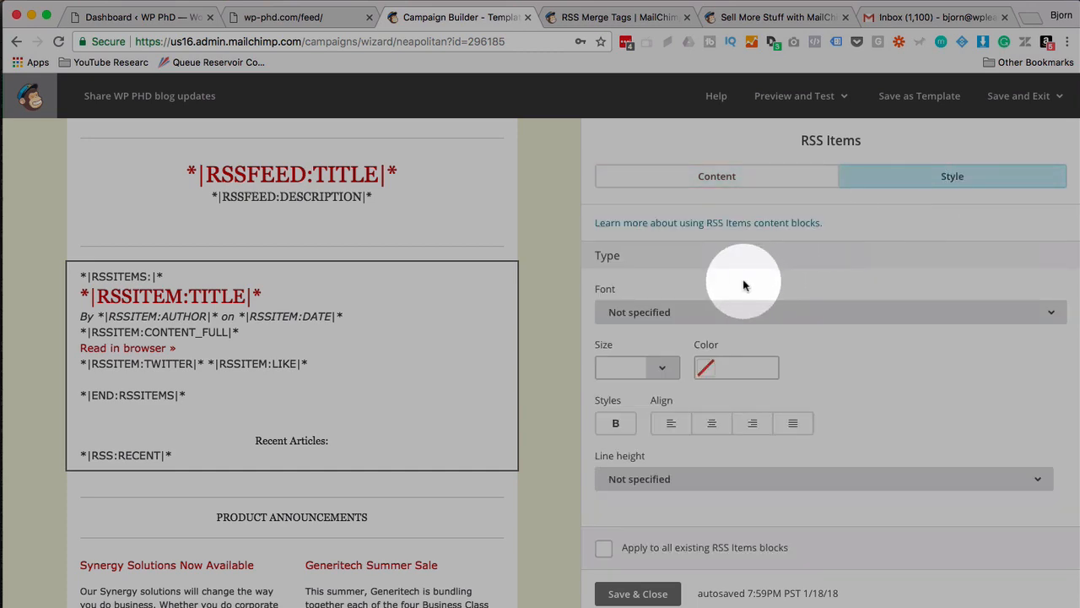
click(723, 175)
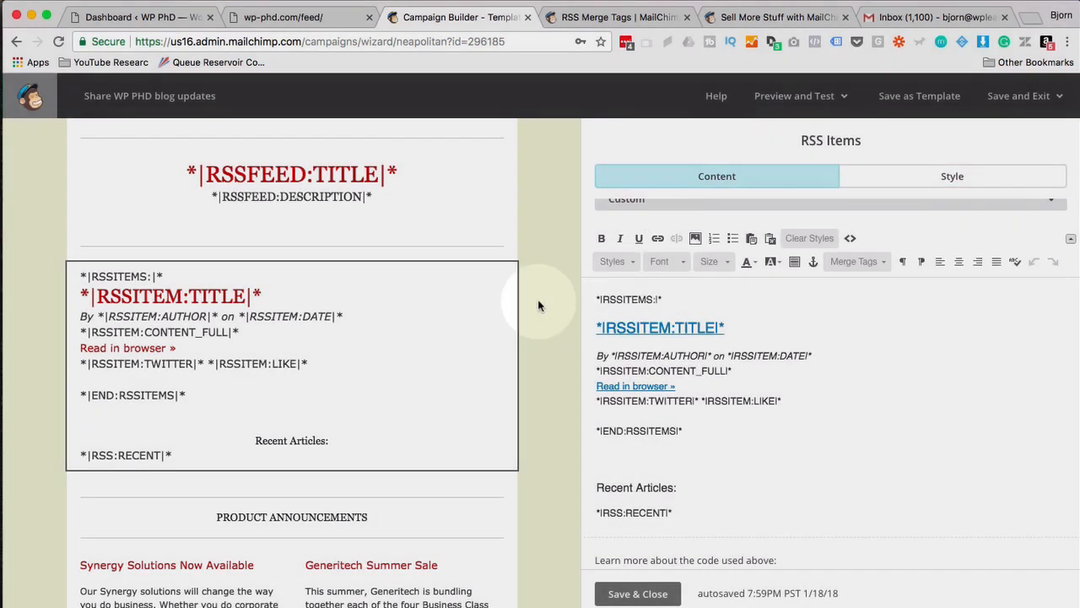
scroll(533, 308, down, 2)
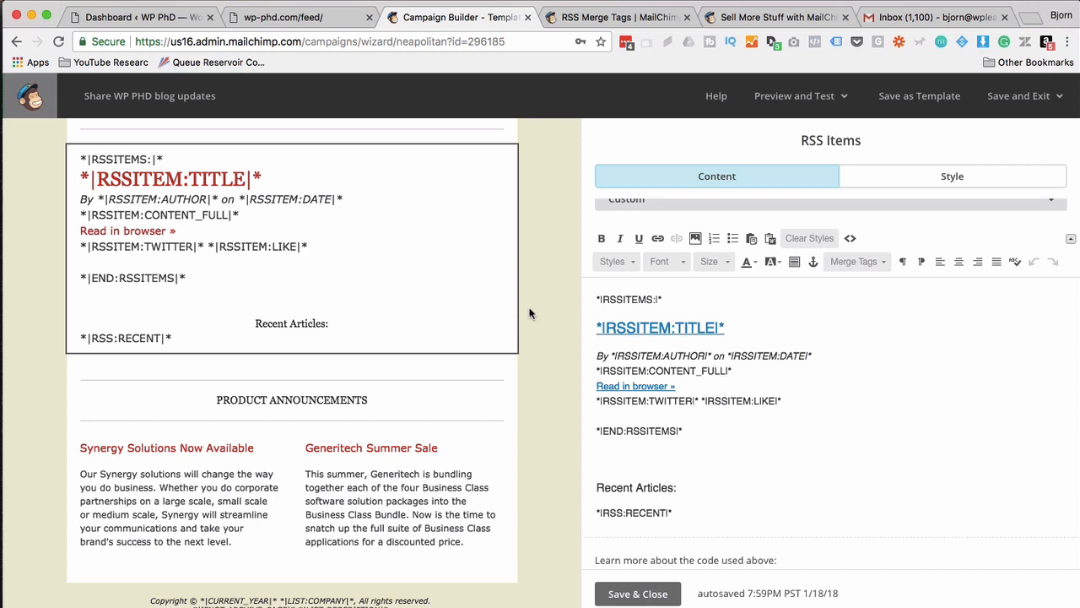
scroll(530, 314, up, 3)
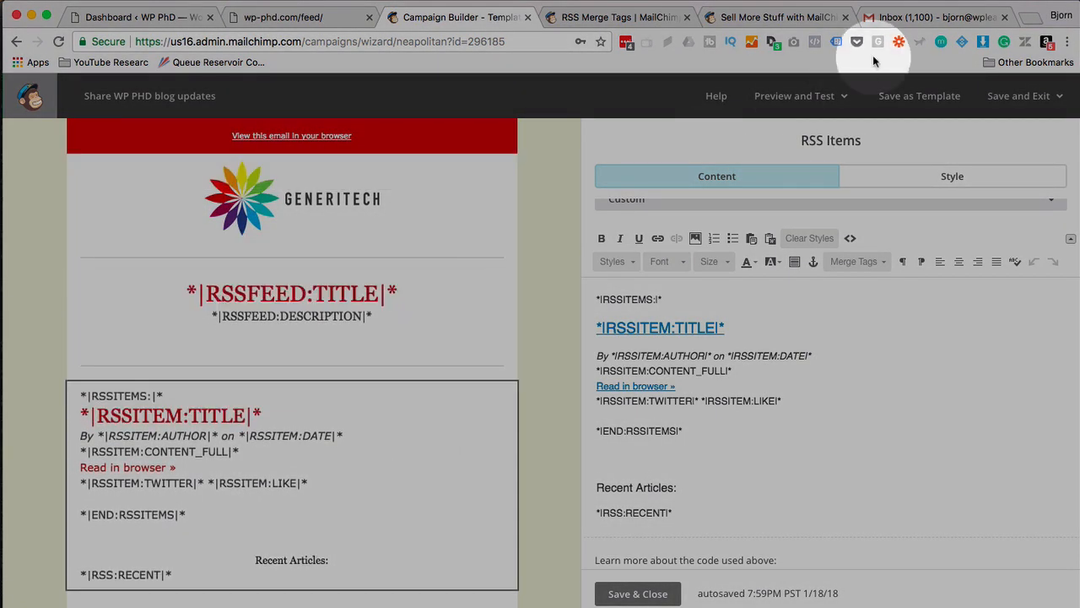
Enter preview mode and scroll through the email showing the WP PhD 'Post with image' feed.
click(845, 99)
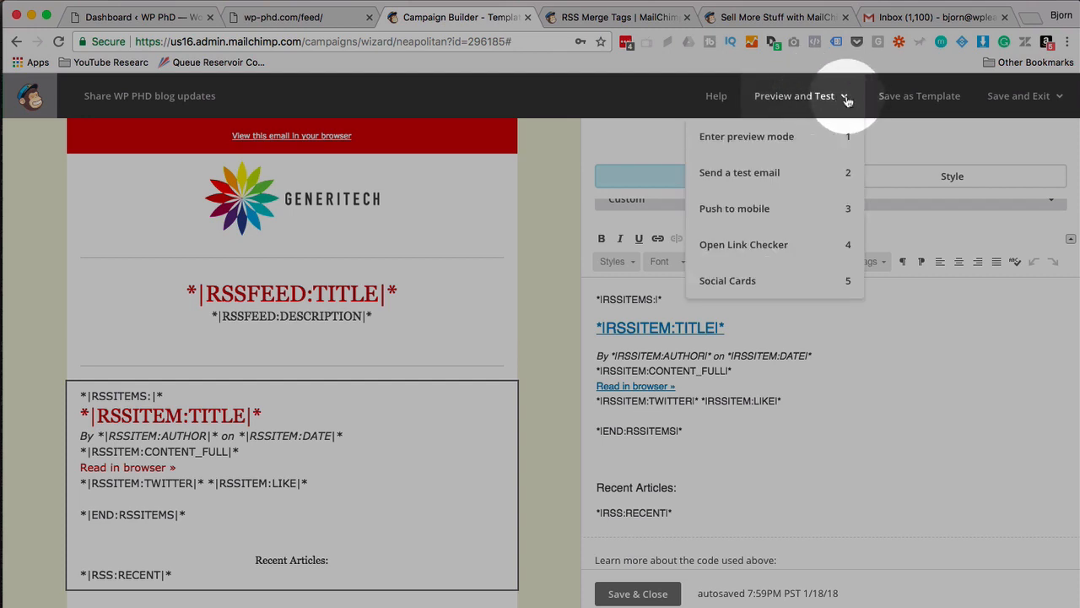
click(775, 140)
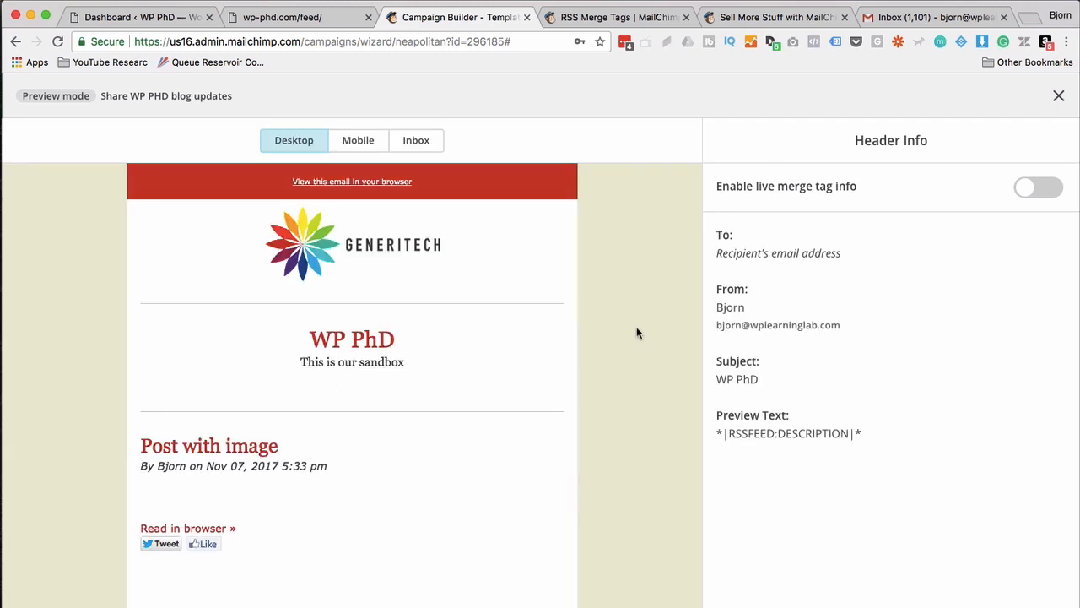
scroll(616, 329, down, 1)
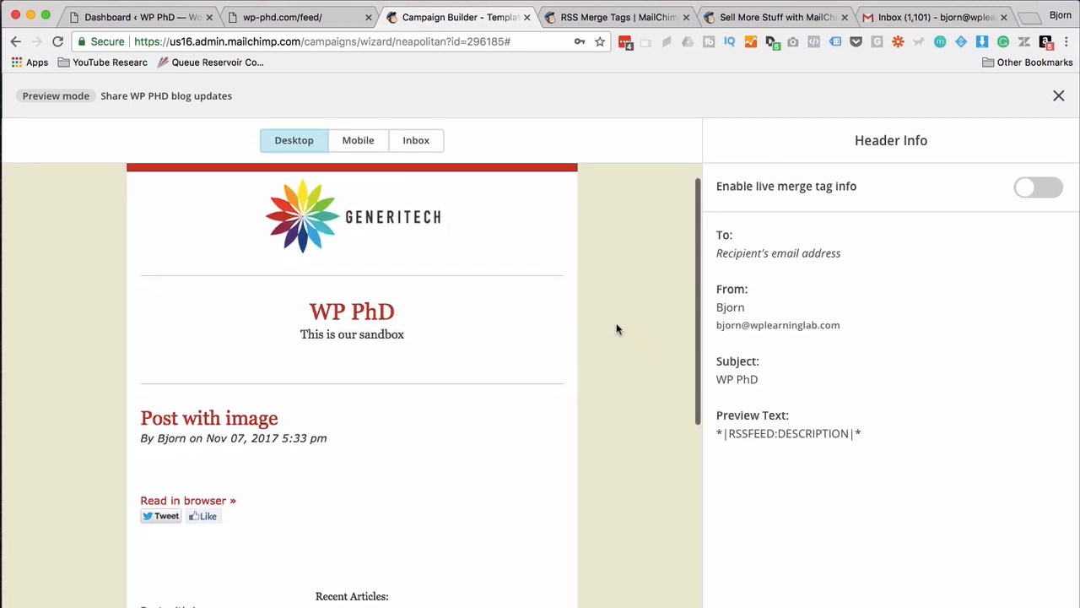
scroll(616, 329, down, 2)
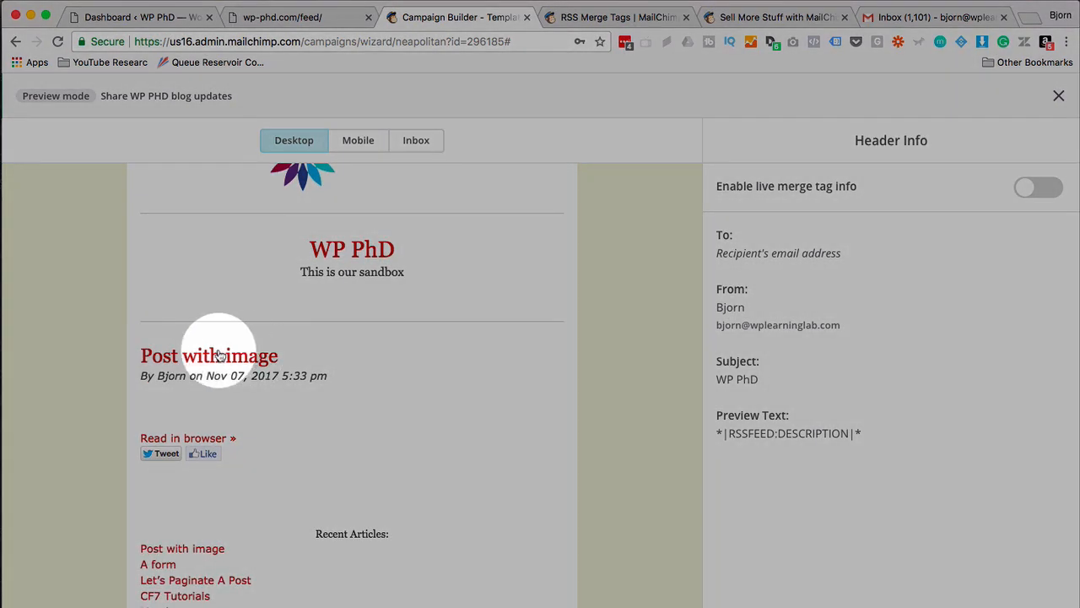
Check the raw wp-phd.com feed, selecting the first item title 'Post with image'.
click(287, 17)
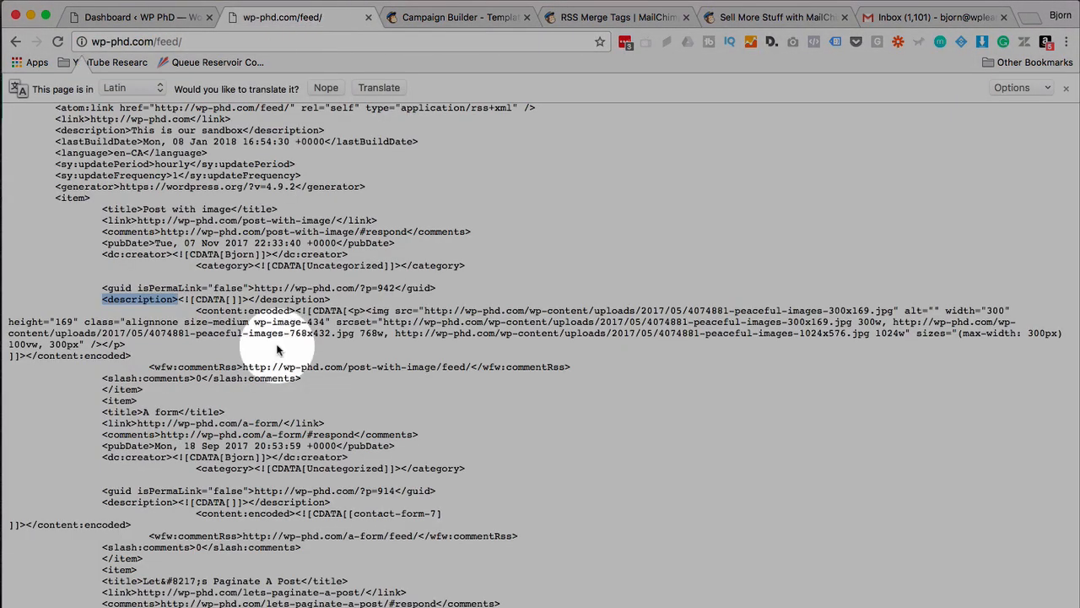
drag(143, 208, 230, 209)
scroll(211, 208, up, 5)
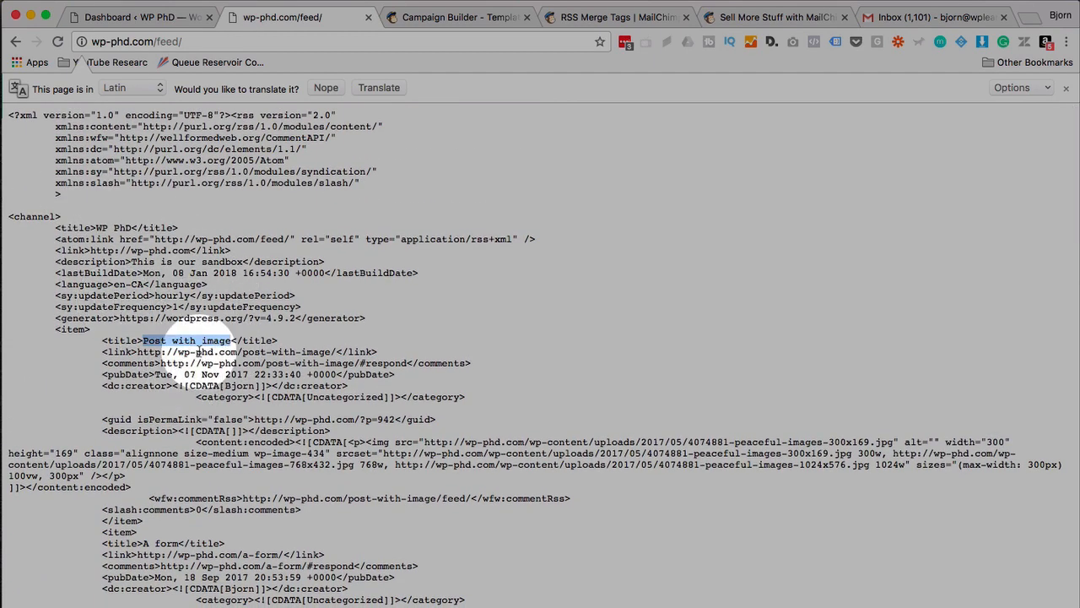
Open the full 'Post with image' post from the email preview and compare it with the email.
click(430, 18)
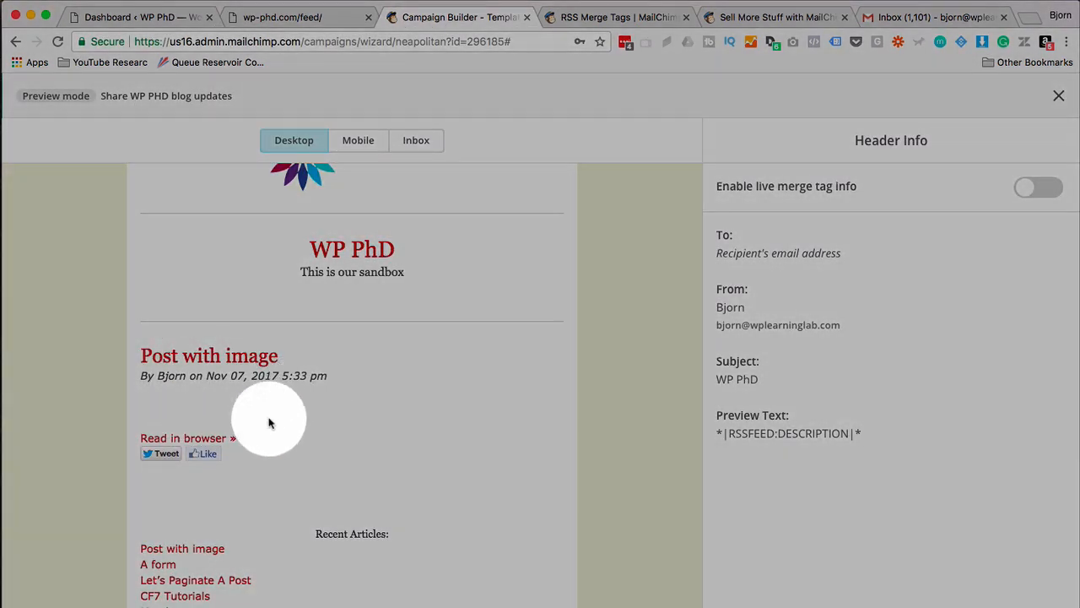
click(204, 438)
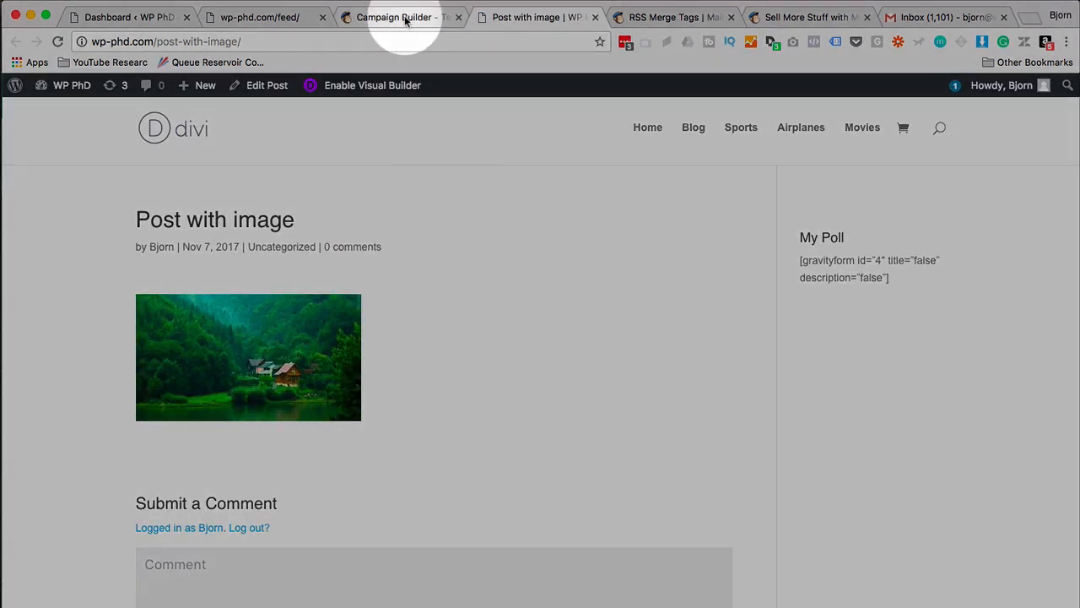
click(394, 17)
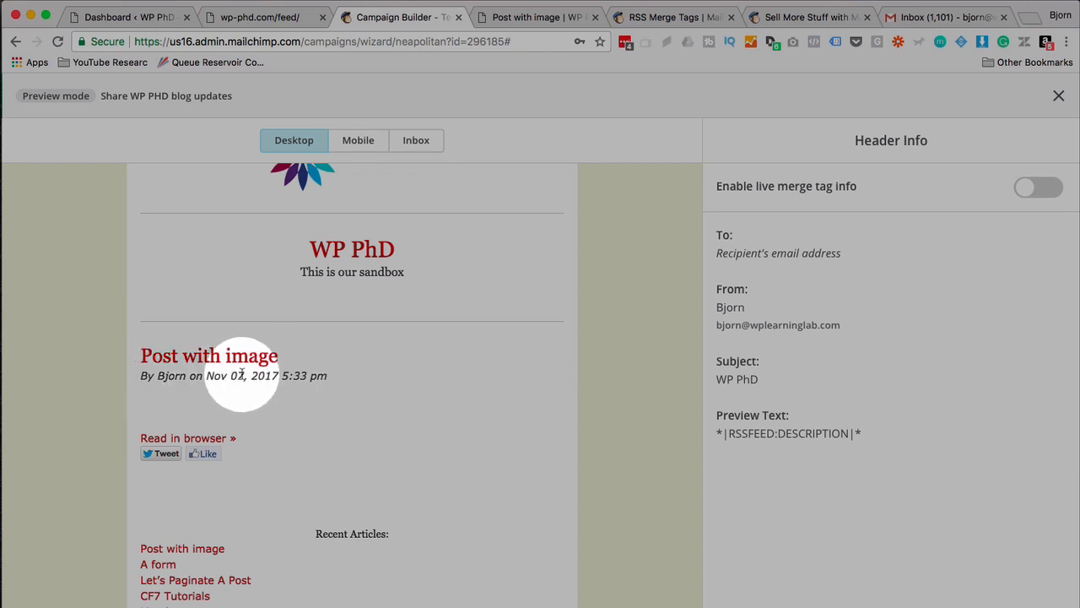
click(513, 17)
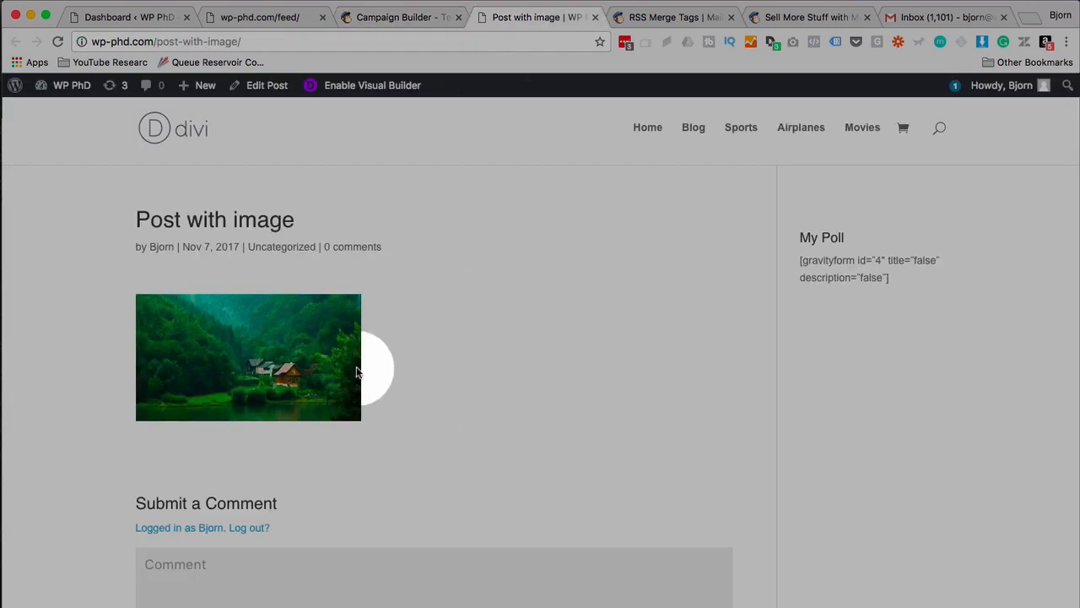
click(409, 15)
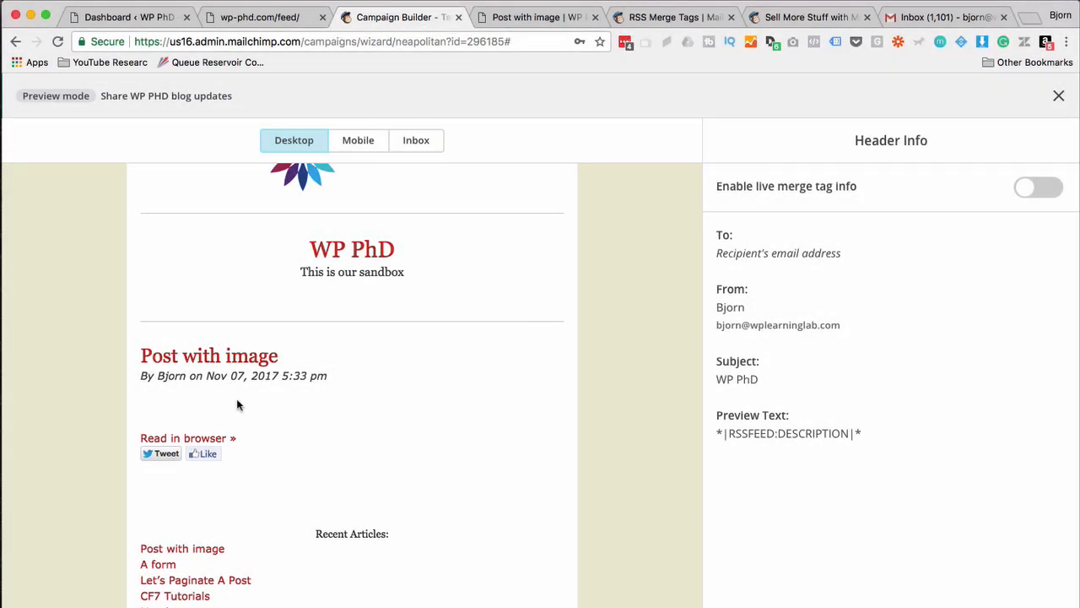
scroll(236, 398, down, 5)
scroll(300, 393, up, 3)
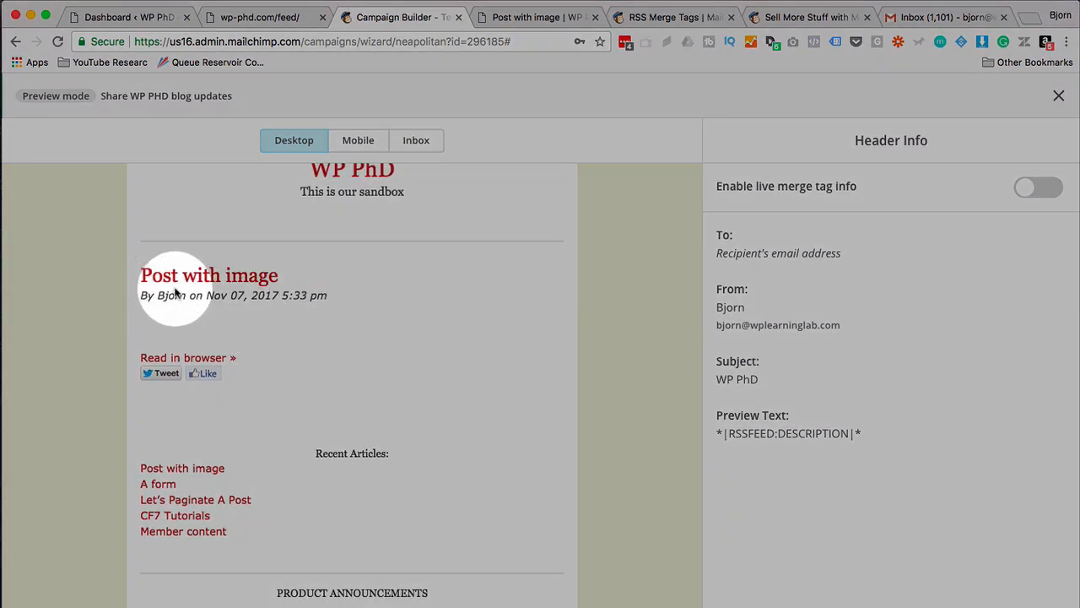
scroll(244, 325, down, 2)
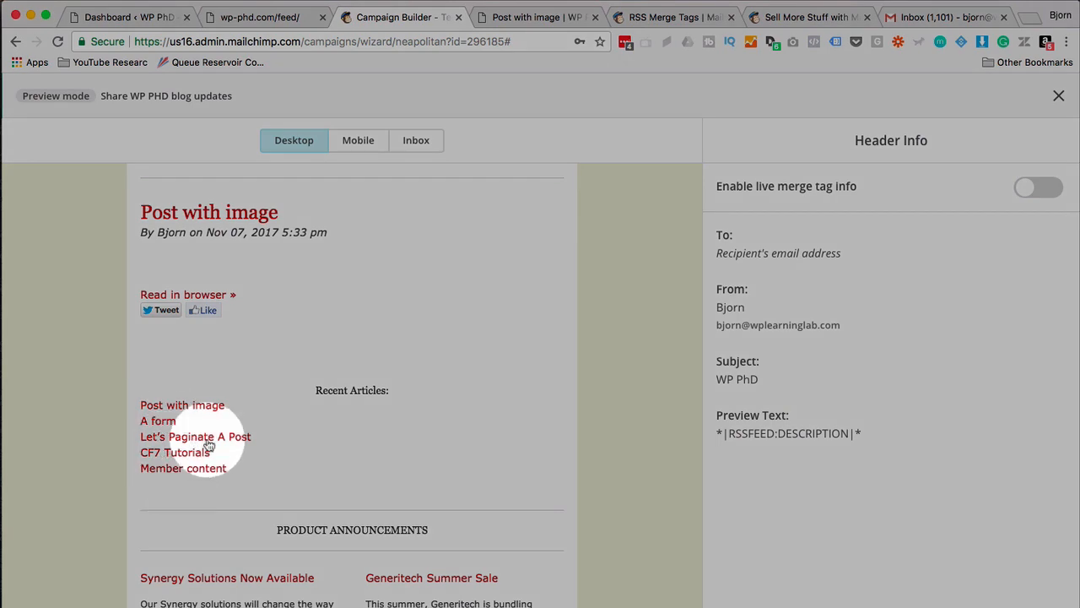
scroll(320, 362, up, 7)
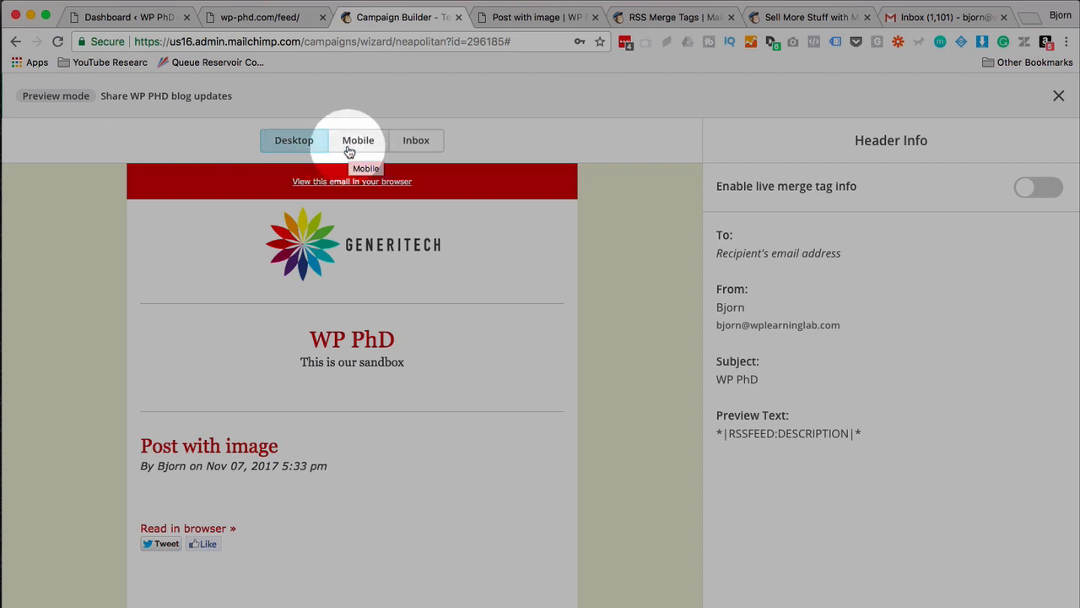
click(349, 149)
scroll(354, 304, down, 5)
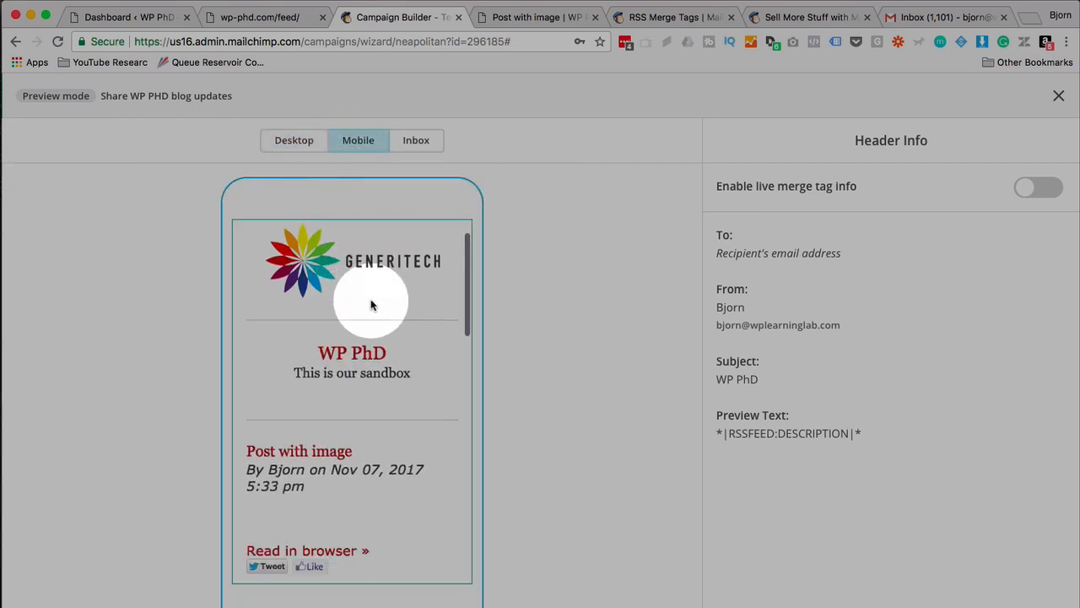
scroll(372, 304, down, 5)
scroll(372, 306, up, 8)
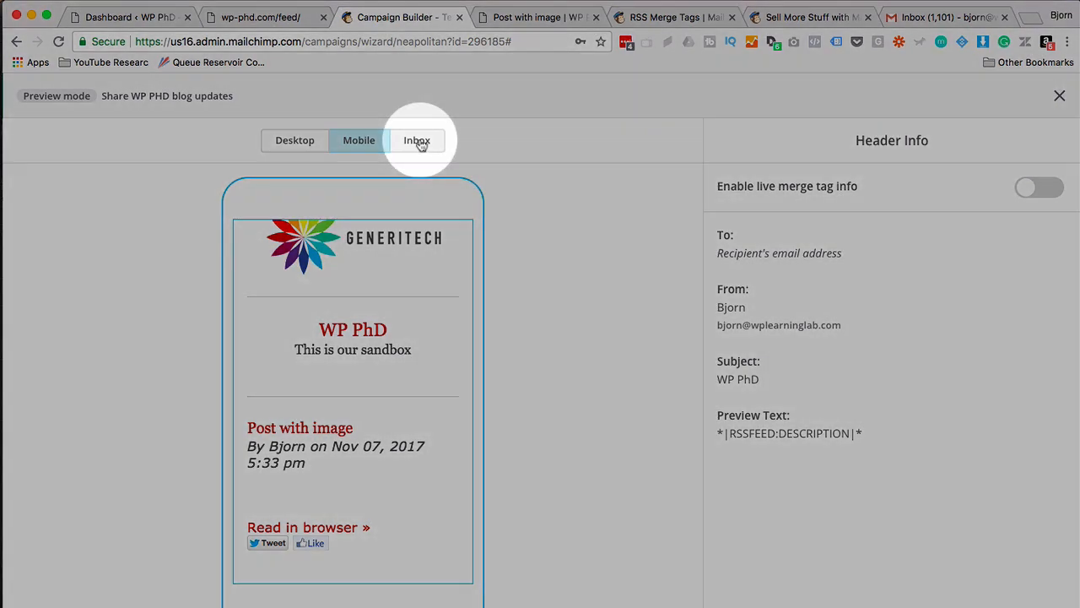
click(418, 142)
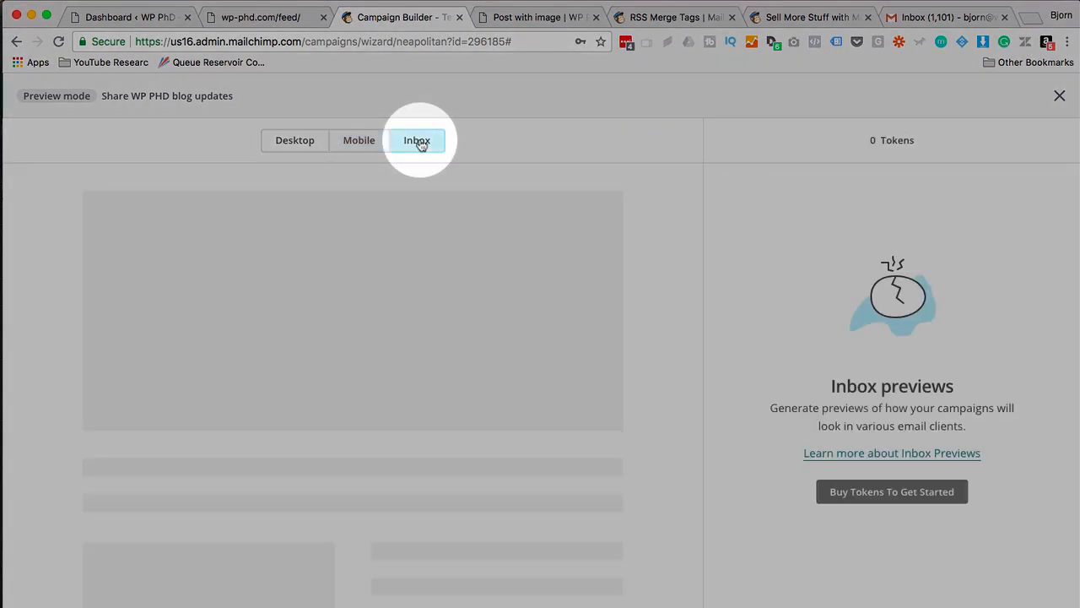
scroll(656, 342, down, 5)
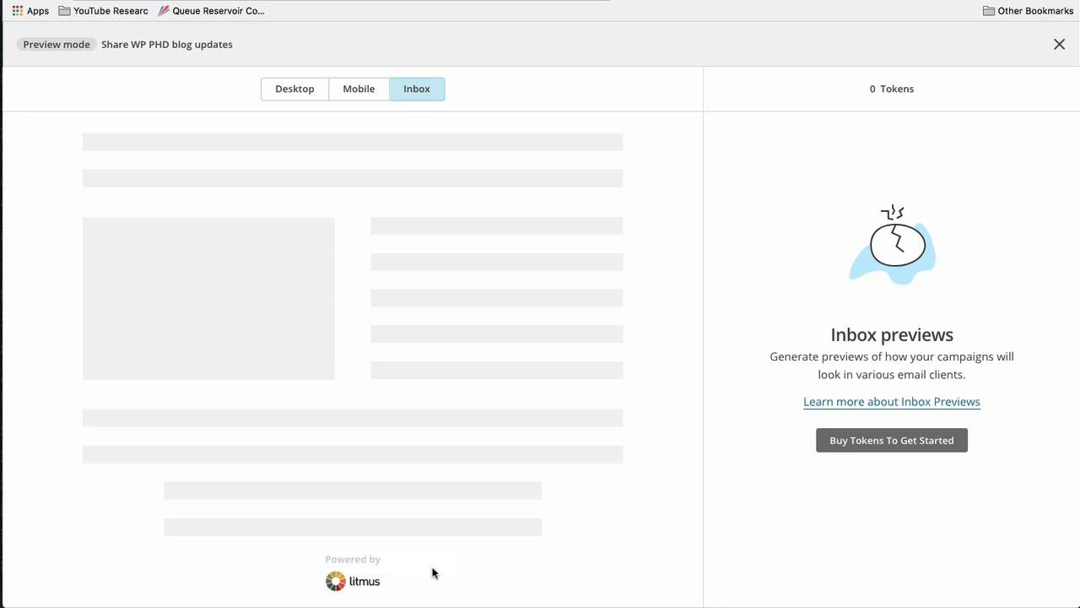
scroll(590, 400, up, 5)
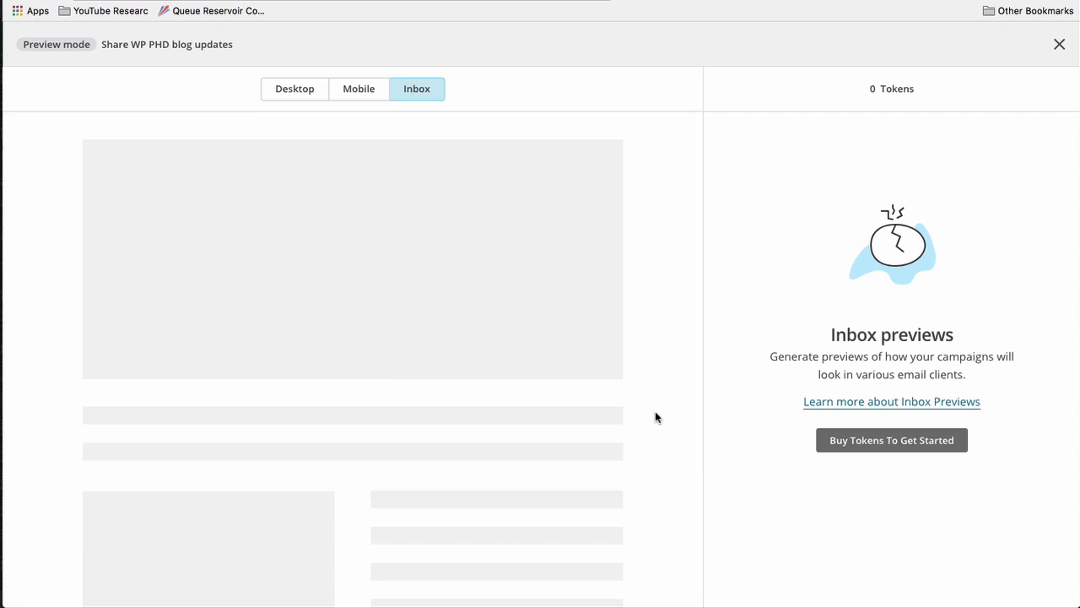
click(365, 95)
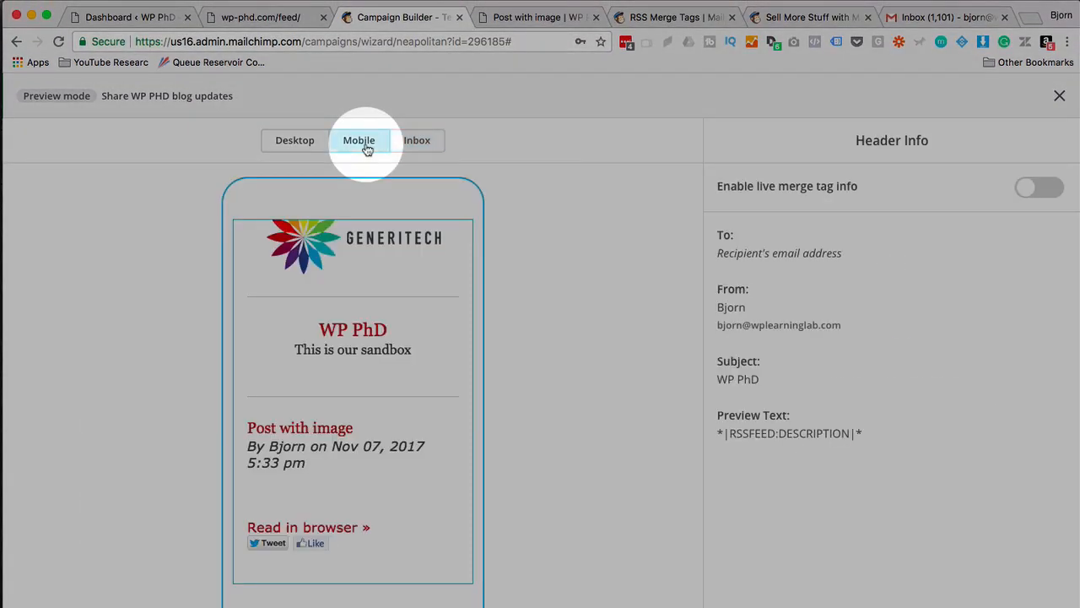
click(304, 147)
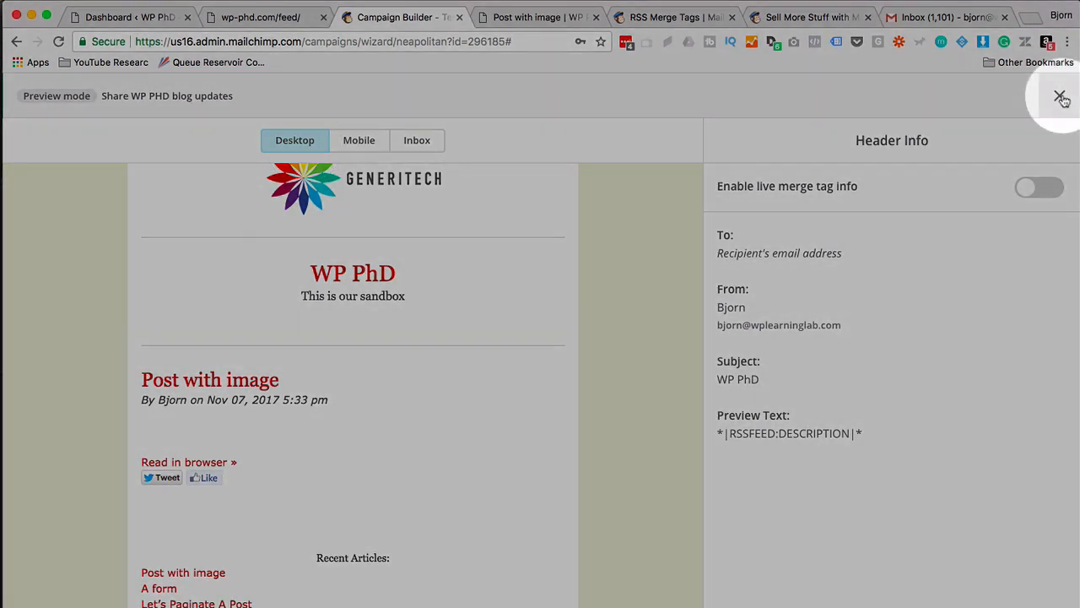
Exit preview mode, view the Push to MailChimp's Mobile App instructions, then dismiss them.
click(1060, 96)
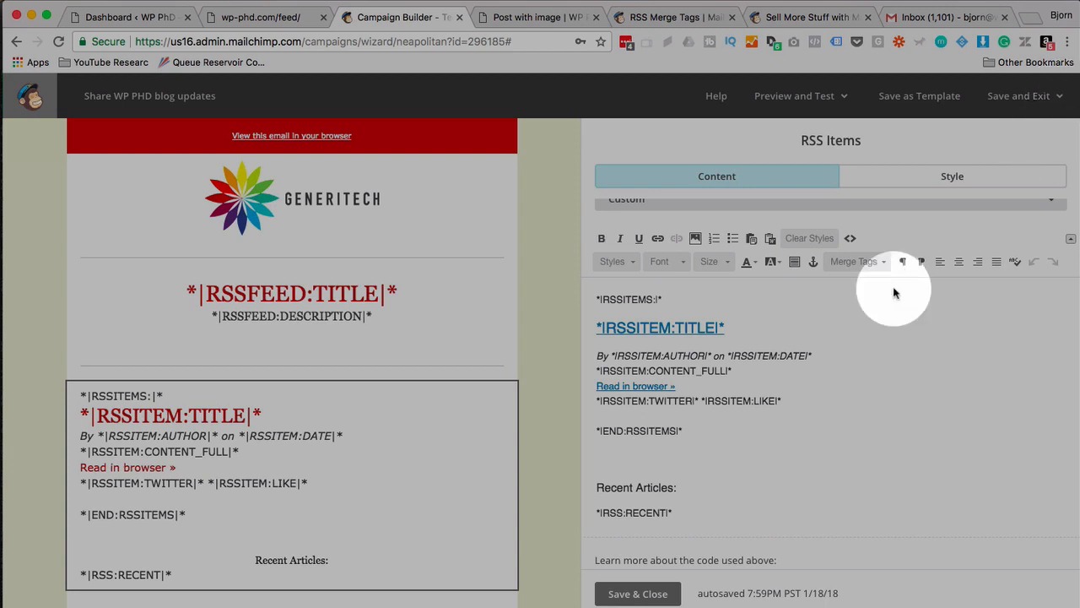
click(807, 100)
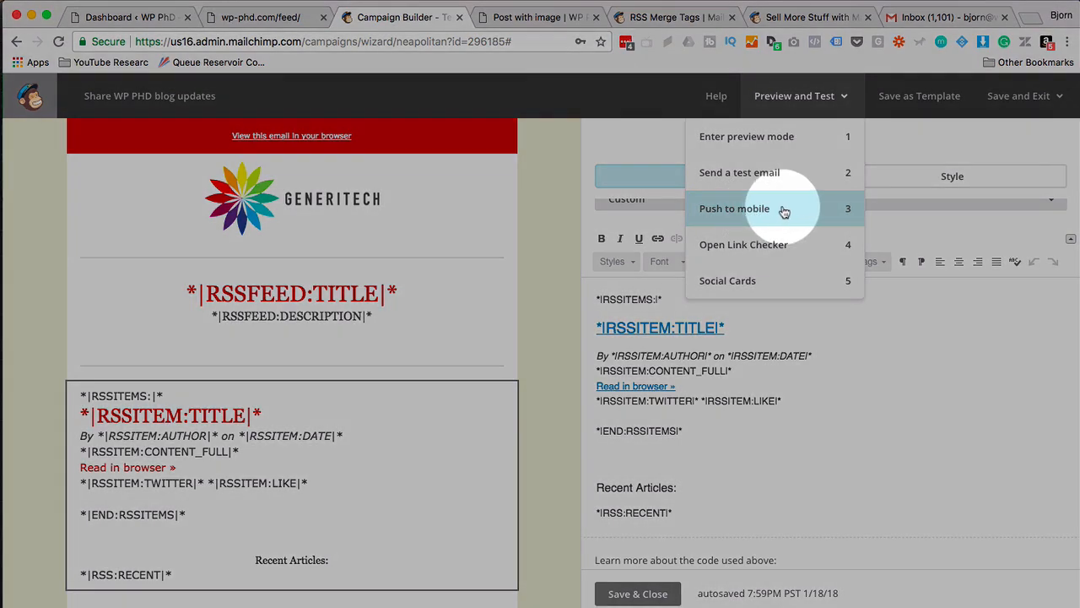
click(742, 211)
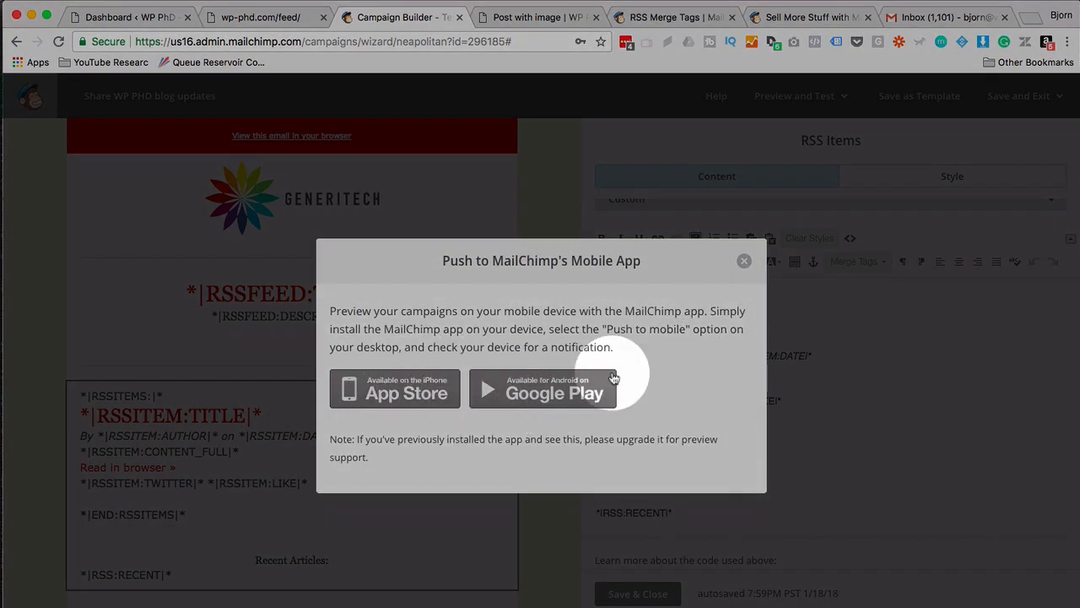
click(743, 261)
Use the Link Checker to inspect the view-in-browser, Read in browser and unsubscribe links, then close it.
click(793, 95)
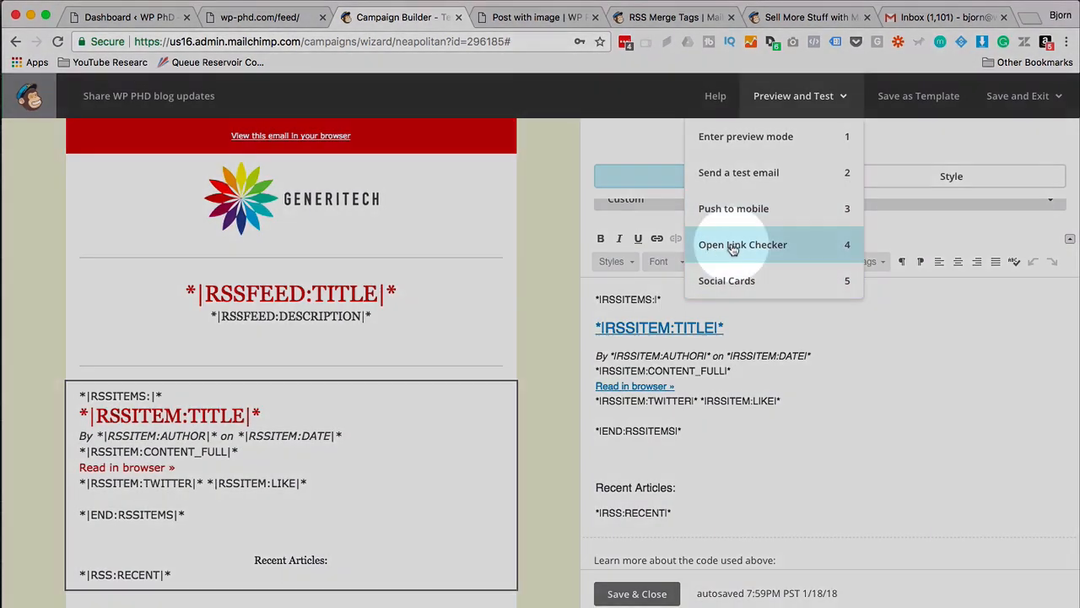
click(732, 245)
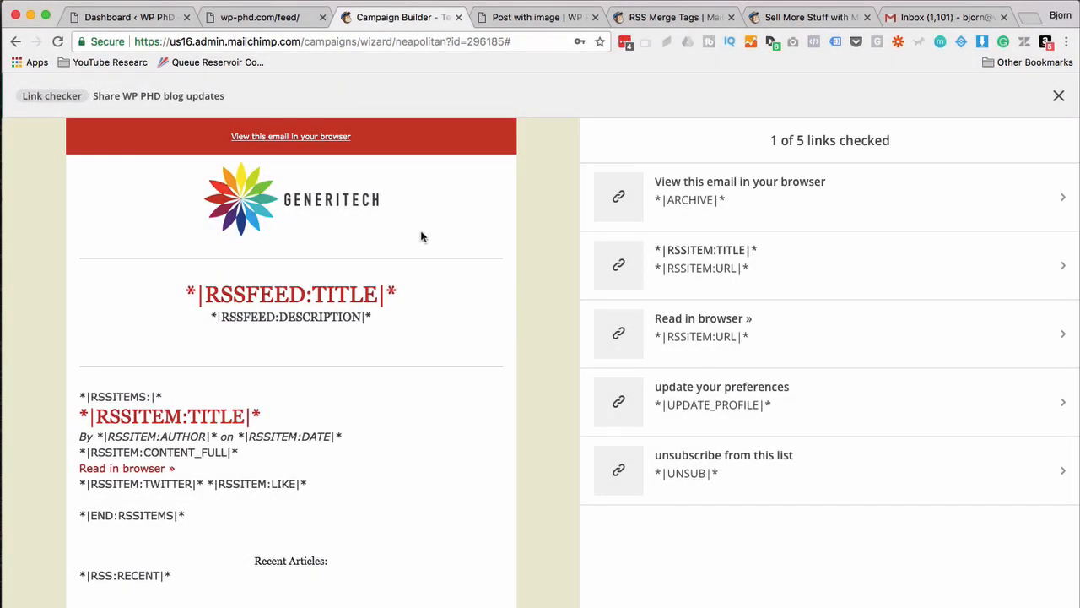
click(863, 205)
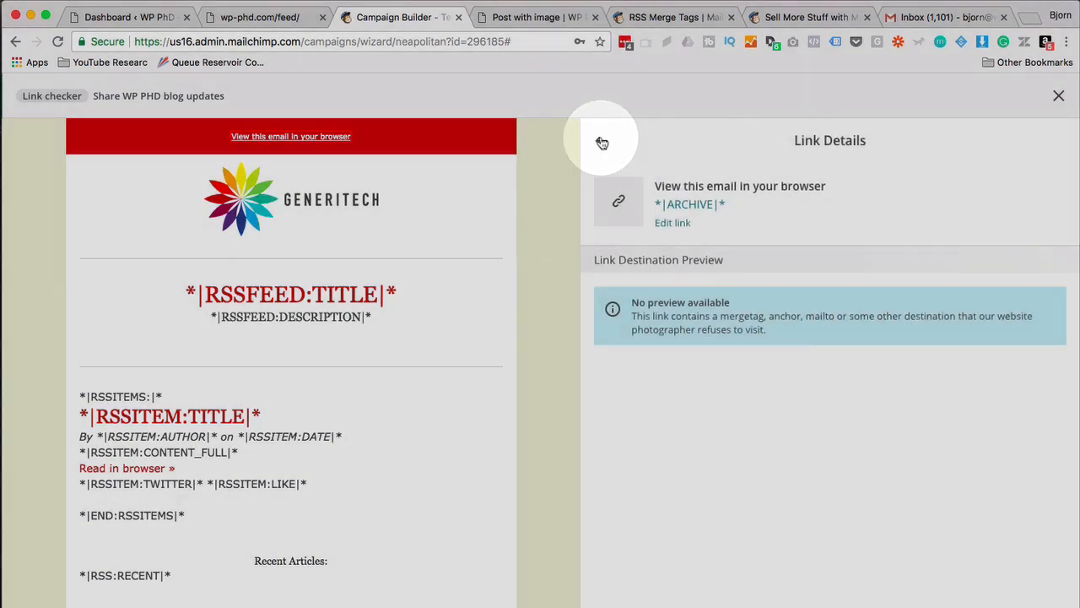
click(601, 142)
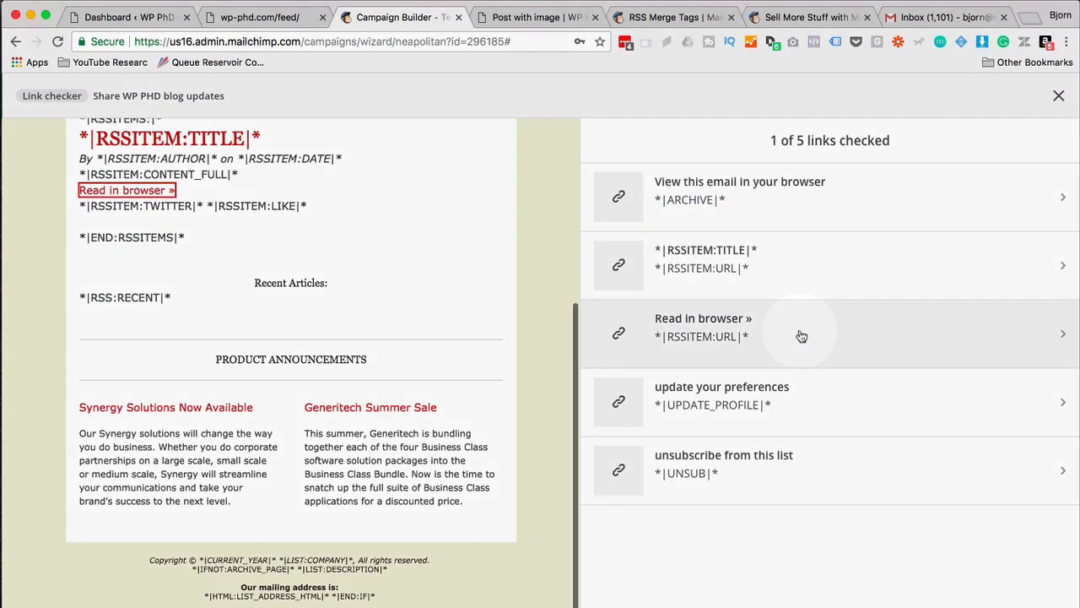
click(799, 329)
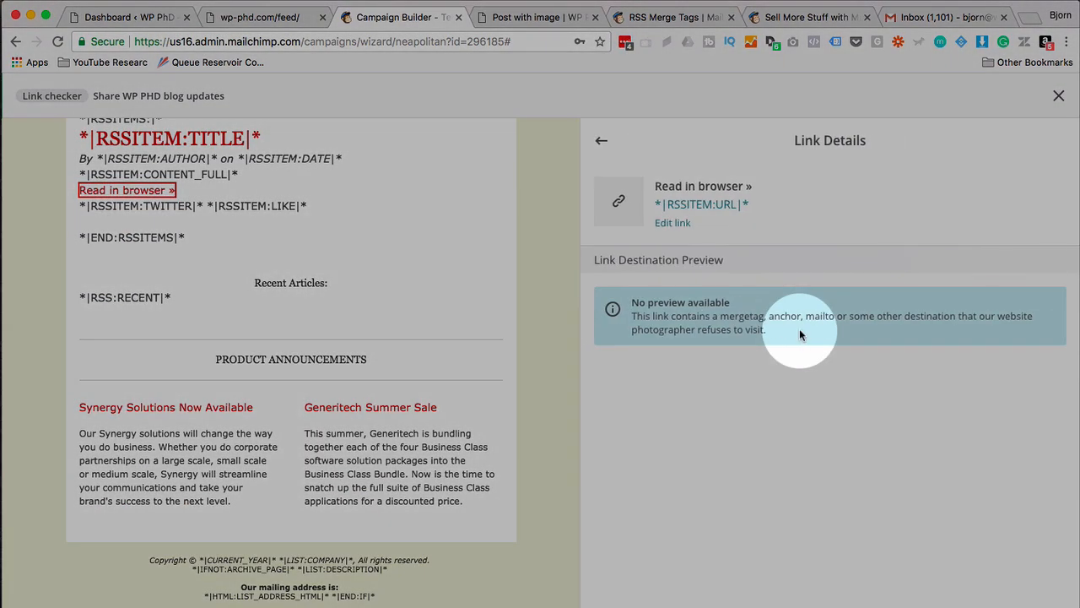
click(602, 143)
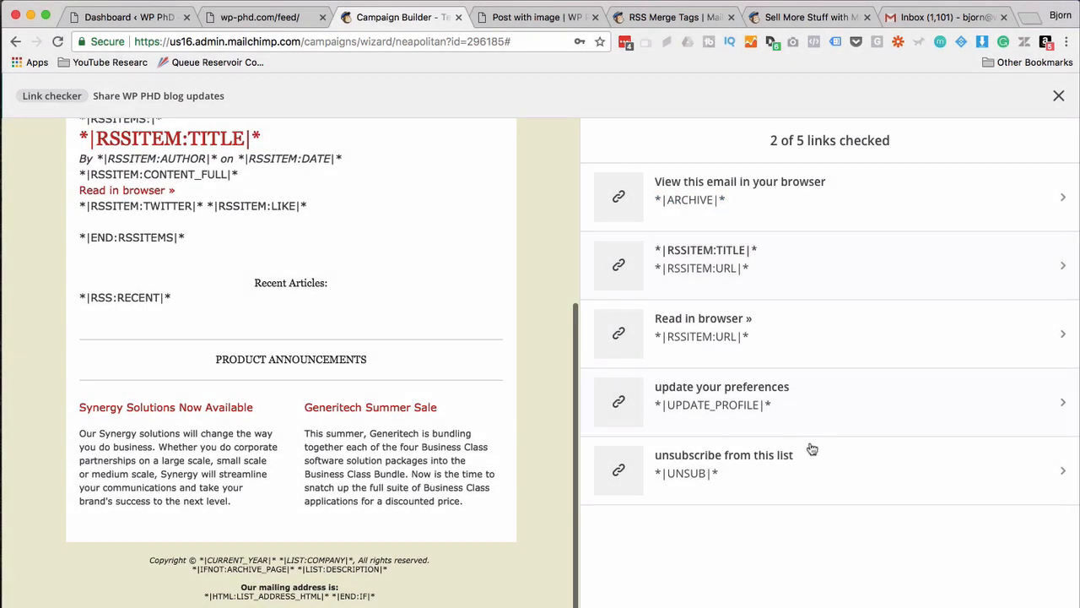
click(812, 474)
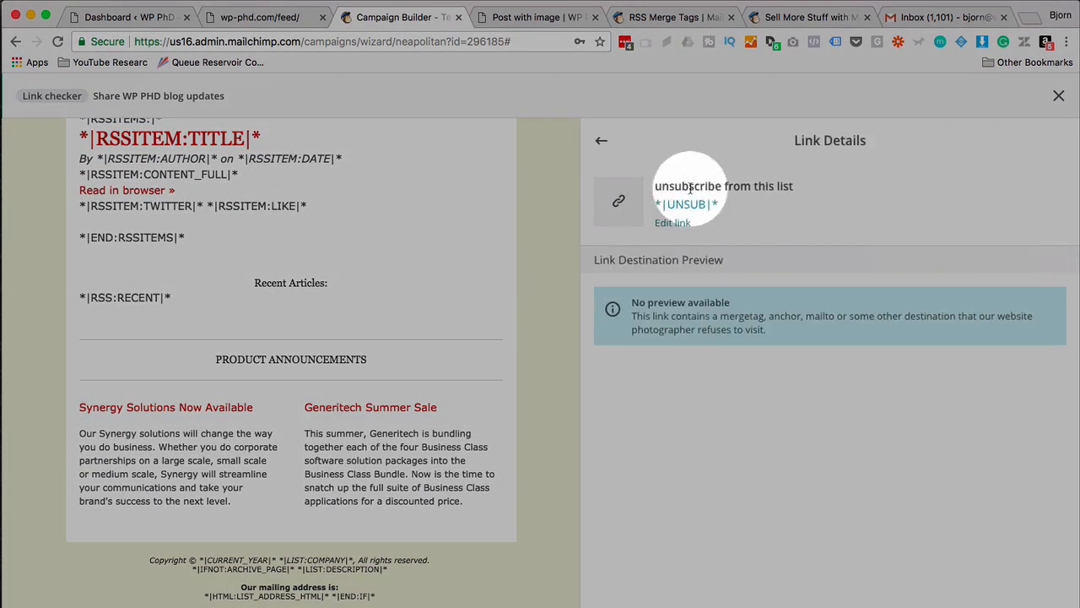
click(603, 145)
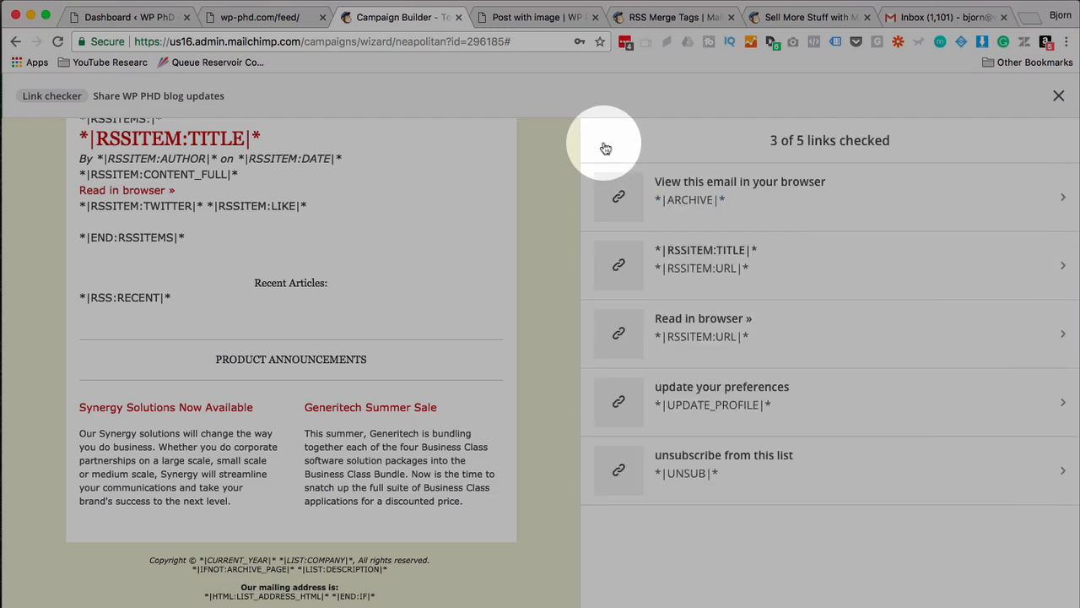
click(1059, 98)
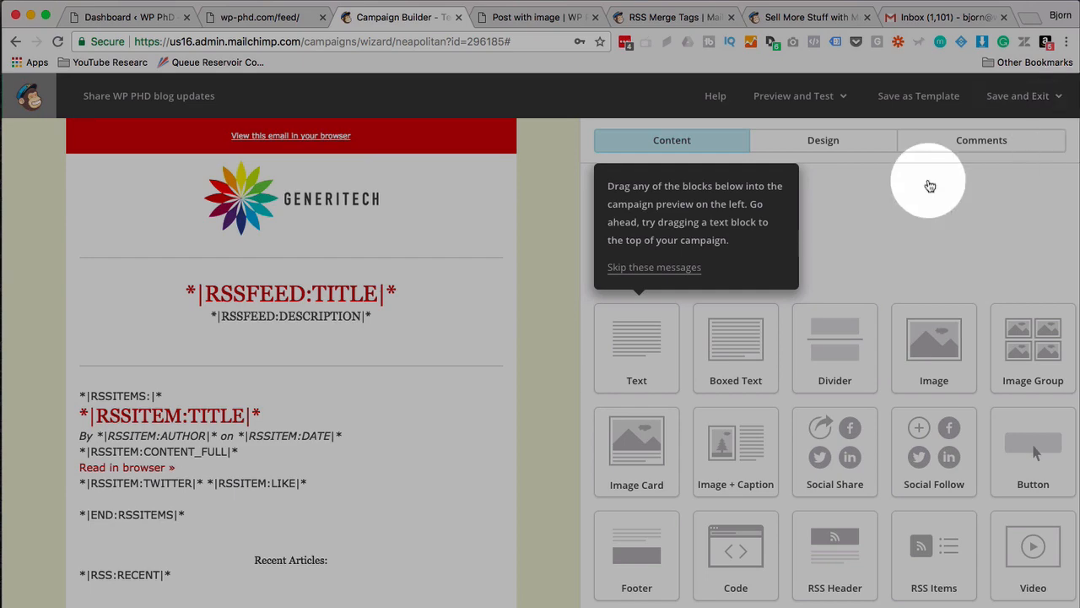
Send a test copy of the campaign email to the owner's own e-mail address.
click(826, 100)
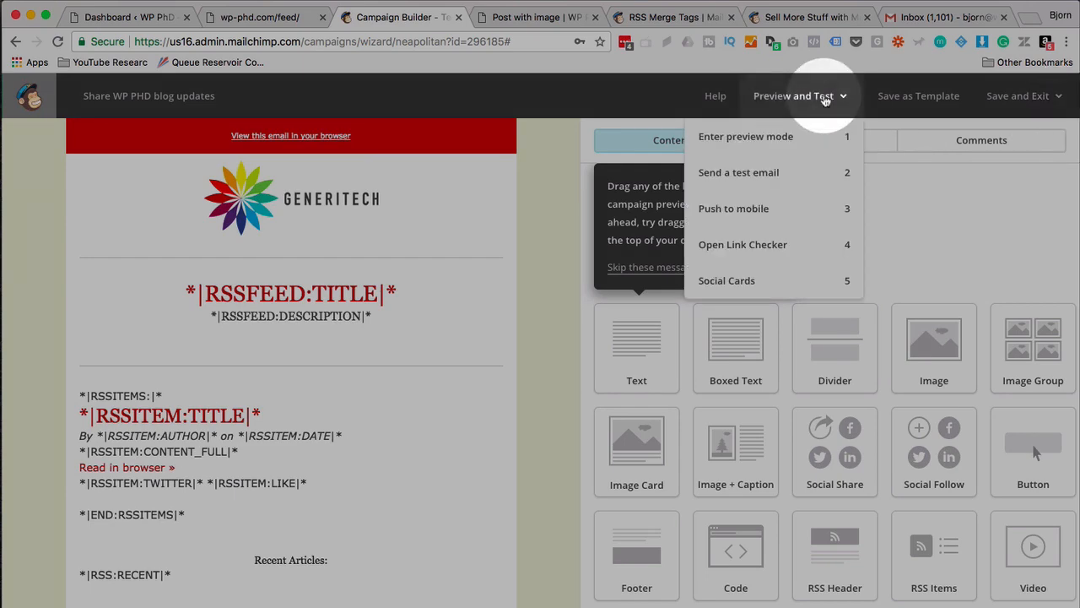
click(785, 178)
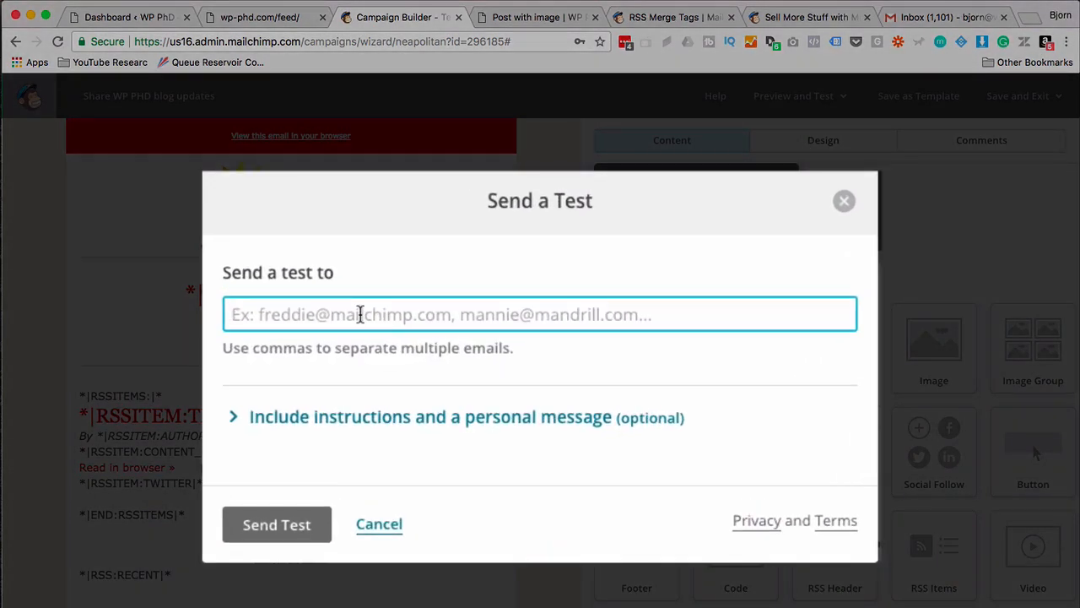
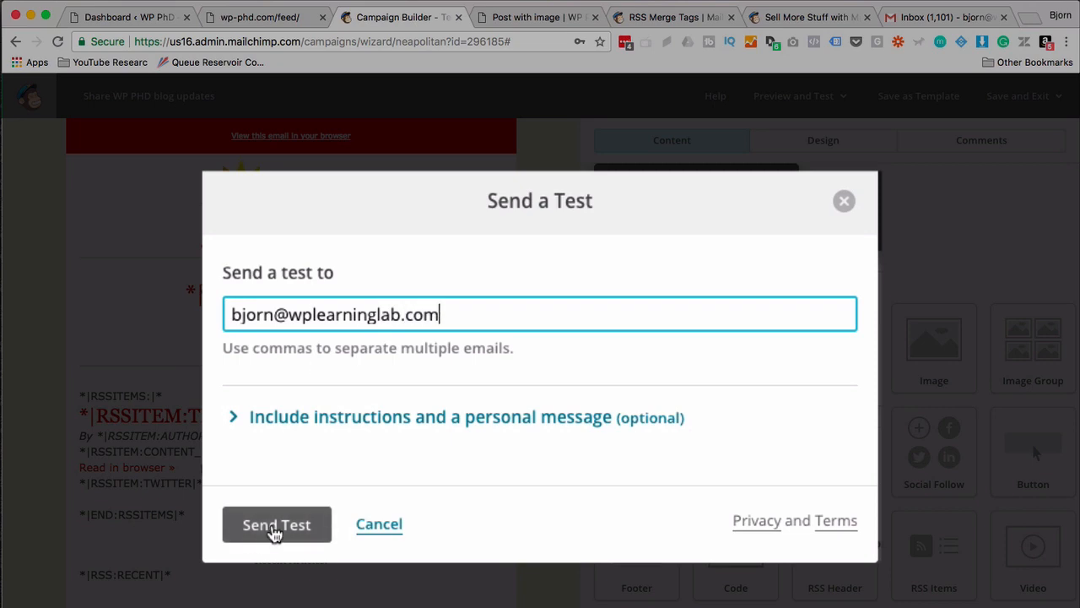
click(275, 531)
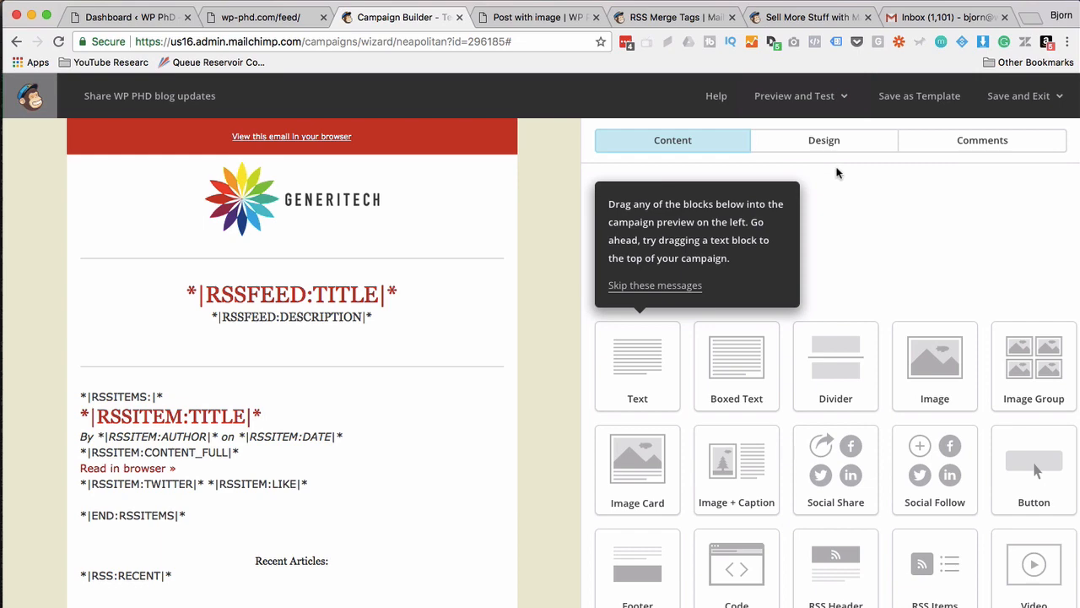
scroll(836, 173, down, 1)
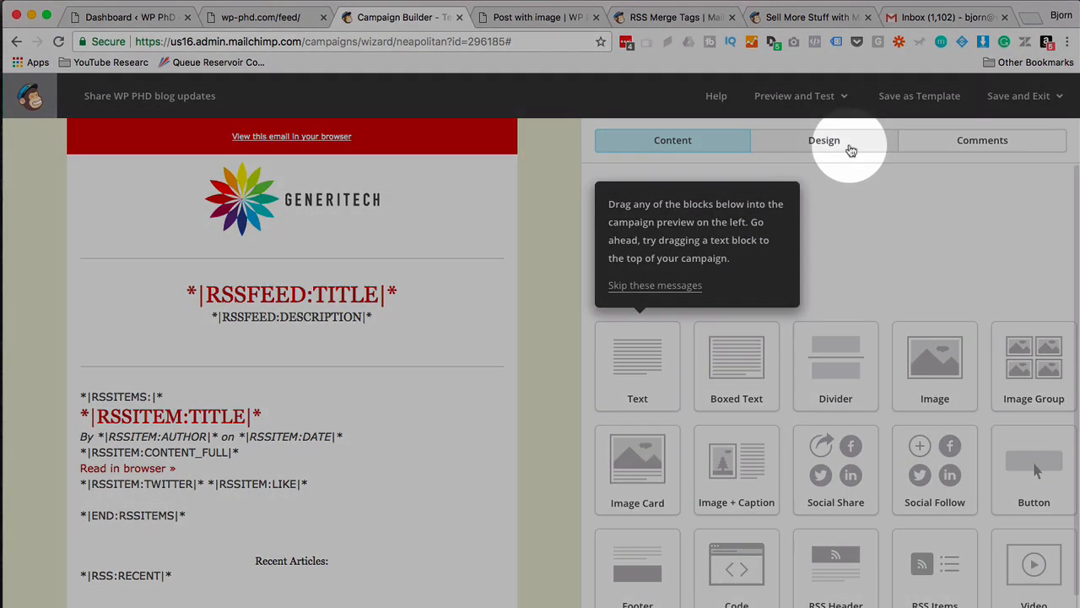
click(851, 151)
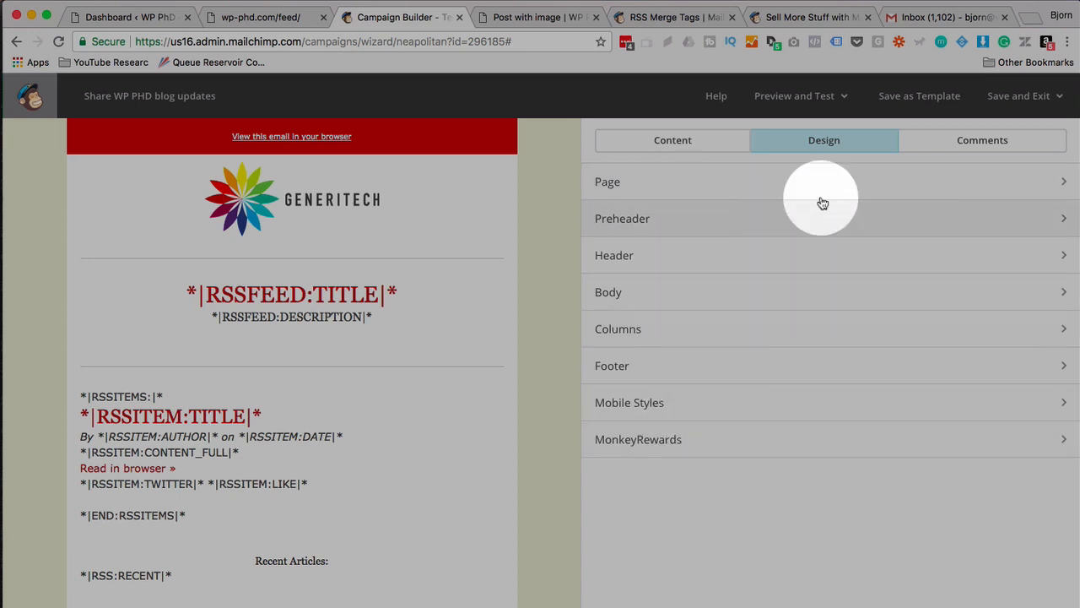
click(978, 140)
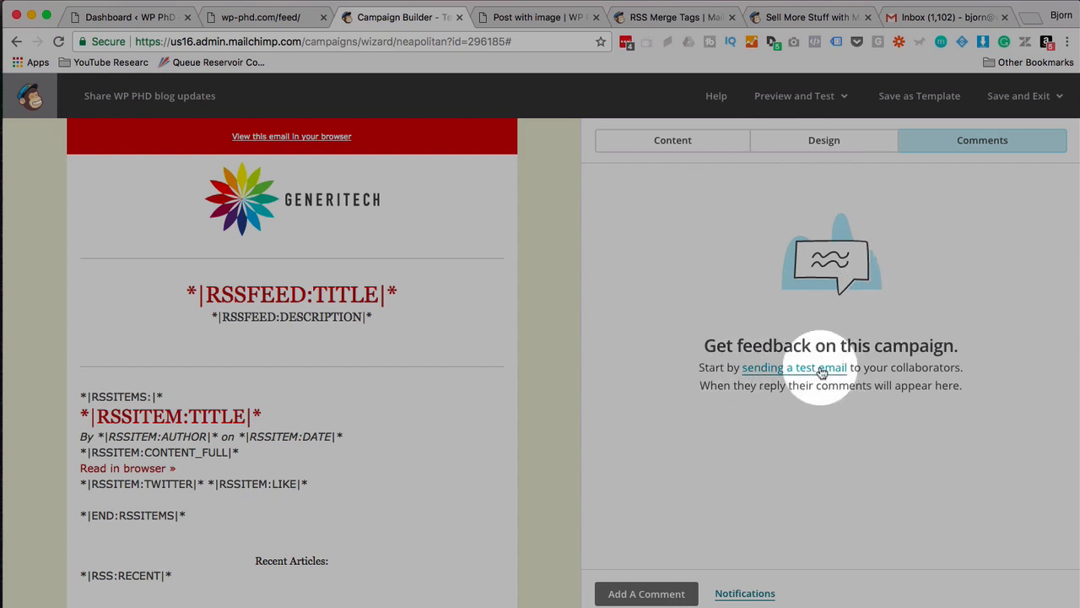
click(685, 152)
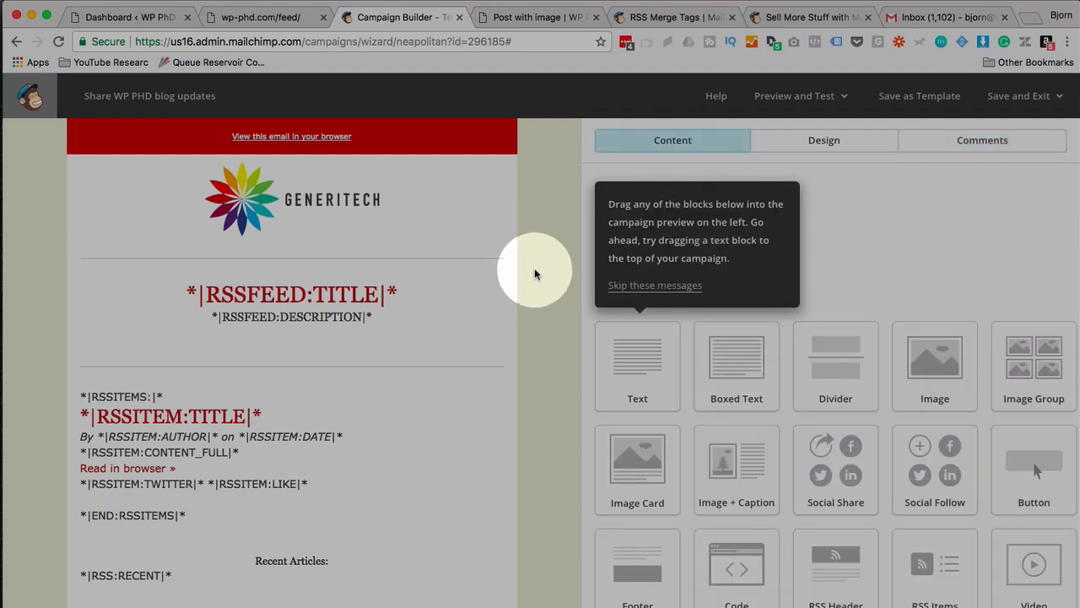
mouse_move(387, 403)
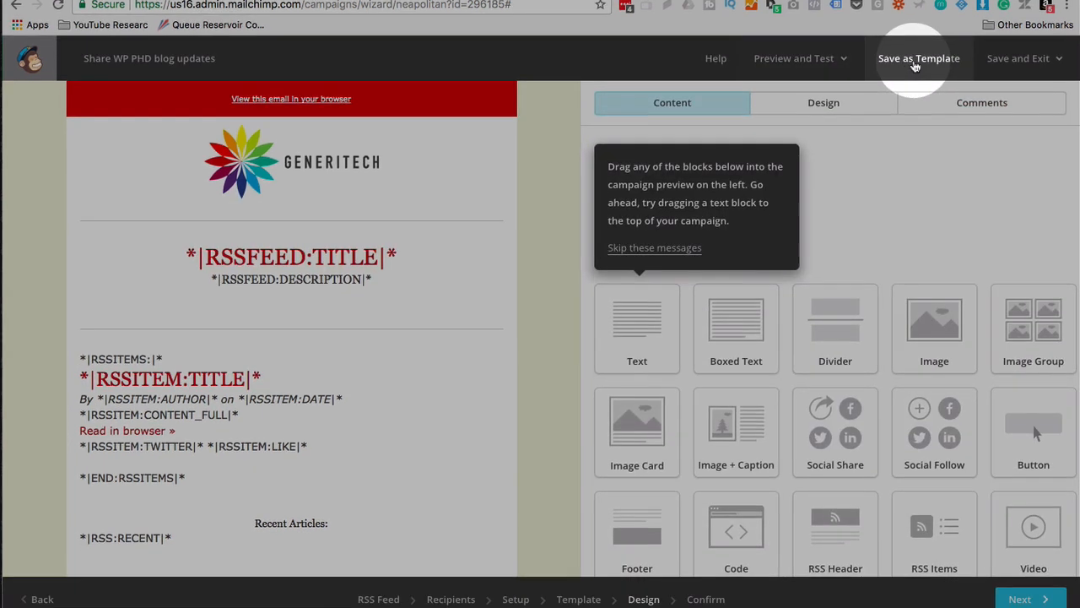
Advance to the Confirm checklist and review it, highlighting the note that Social Cards aren't enabled.
click(1019, 585)
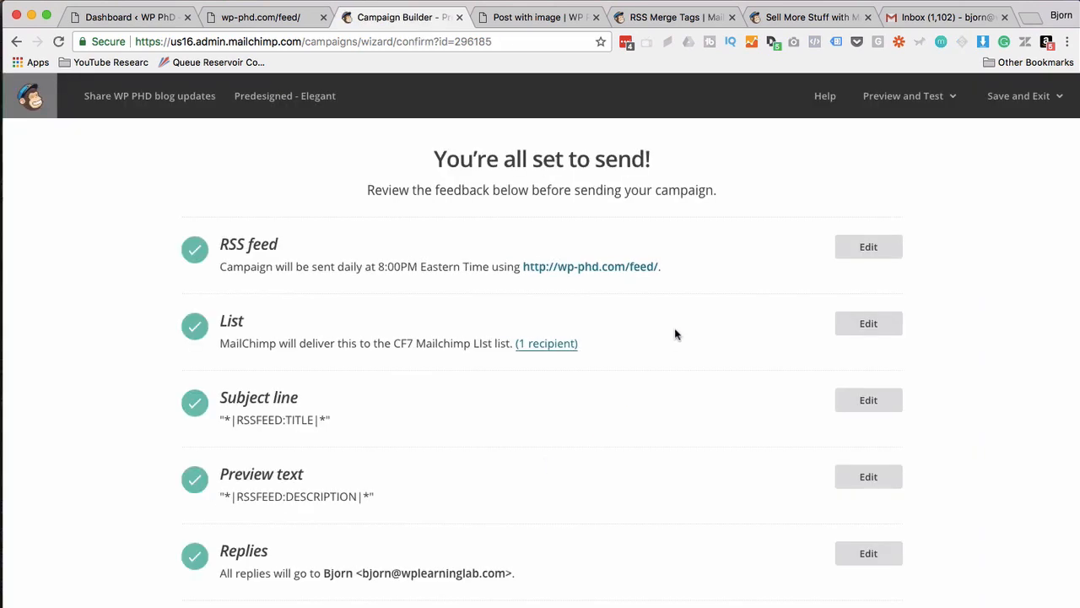
scroll(675, 334, down, 1)
scroll(287, 257, down, 1)
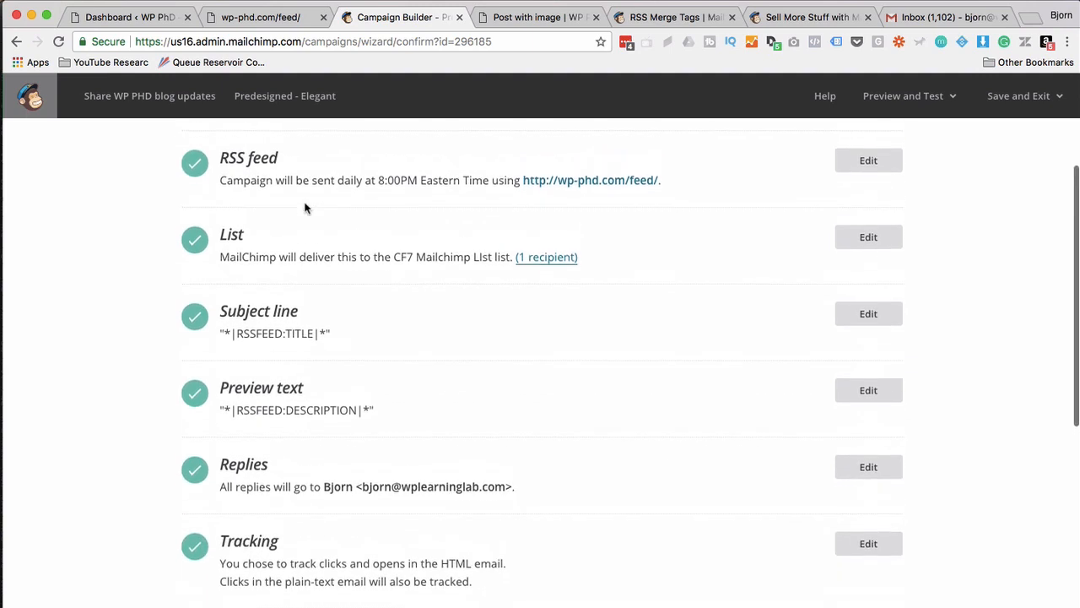
click(426, 184)
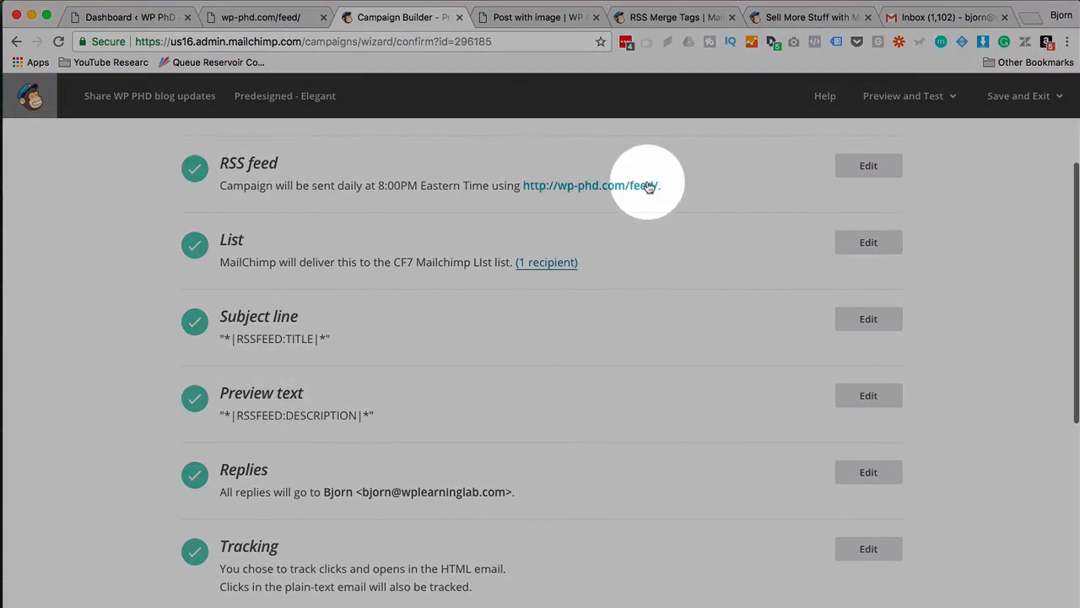
scroll(253, 203, down, 1)
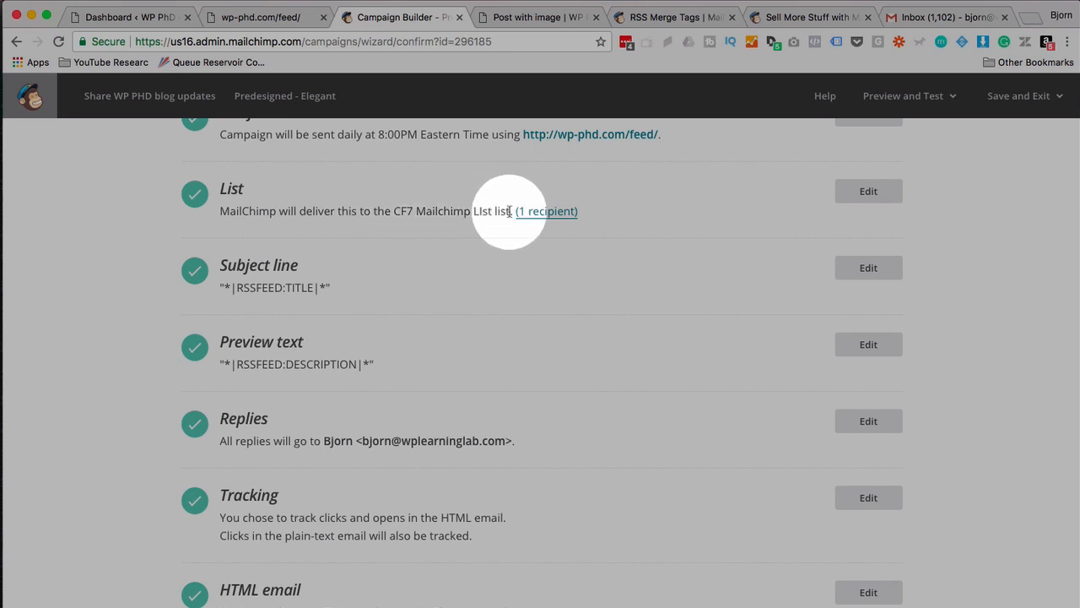
scroll(338, 215, down, 2)
scroll(277, 248, down, 6)
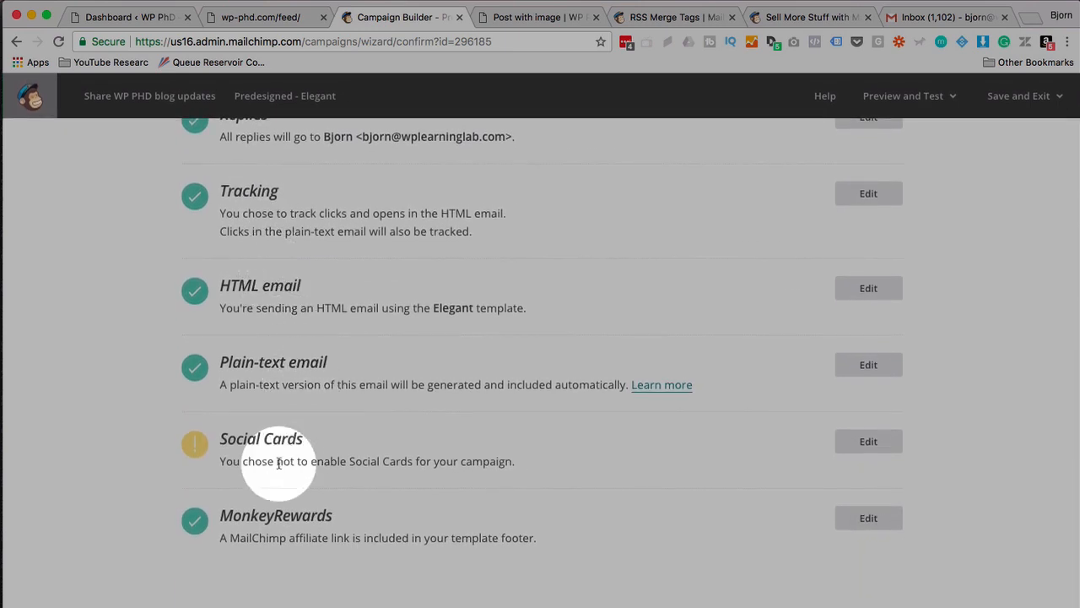
drag(221, 460, 522, 469)
click(547, 464)
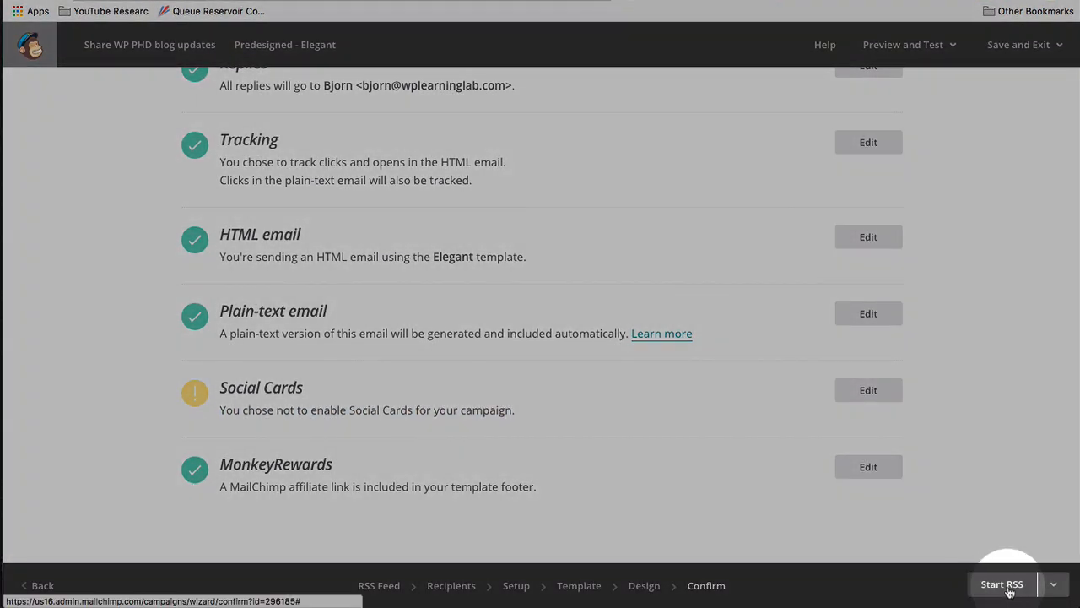
Start the RSS campaign and check its first send time: Fri, Jan 19, 2018 8:00 pm Eastern.
click(1004, 586)
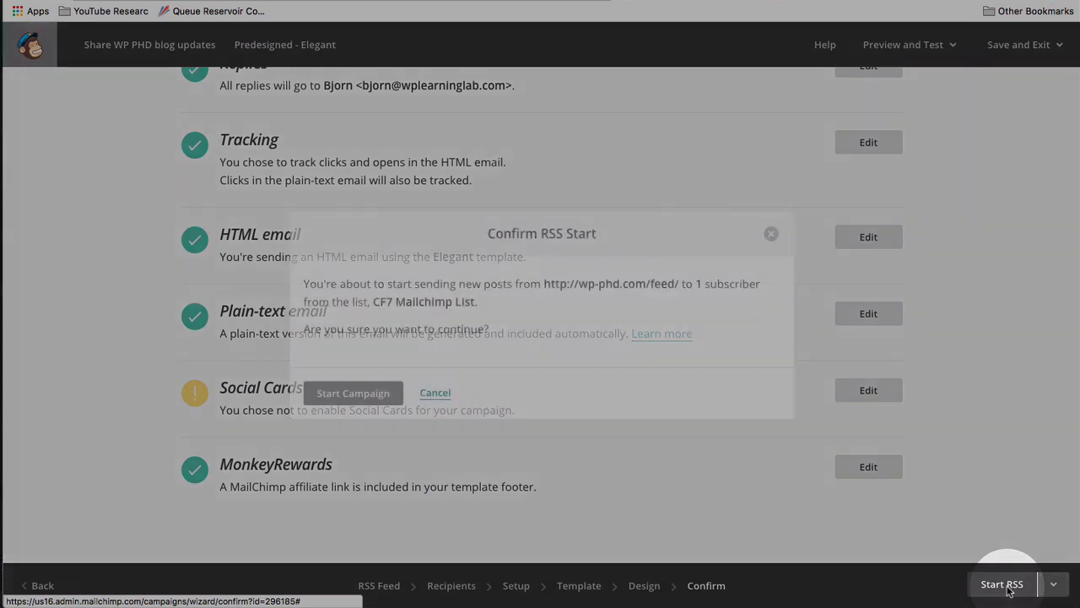
click(362, 396)
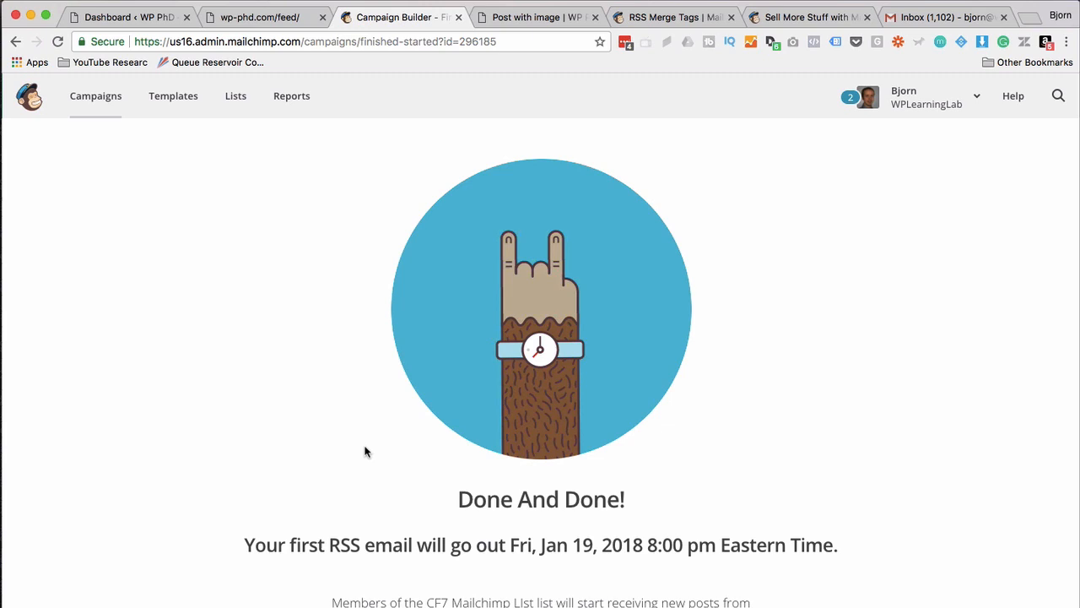
scroll(364, 451, down, 1)
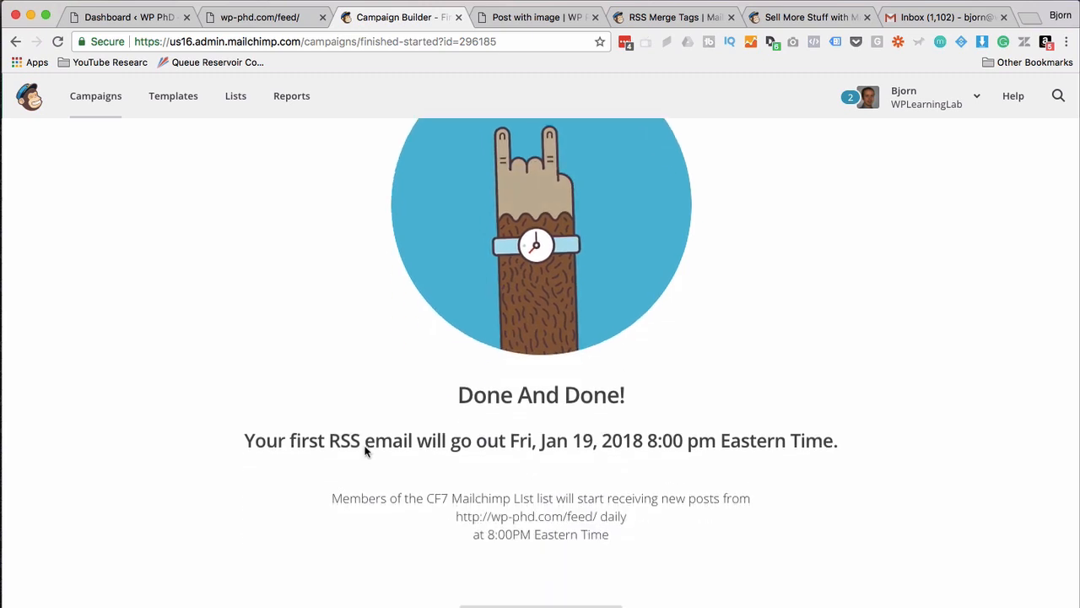
scroll(366, 451, down, 2)
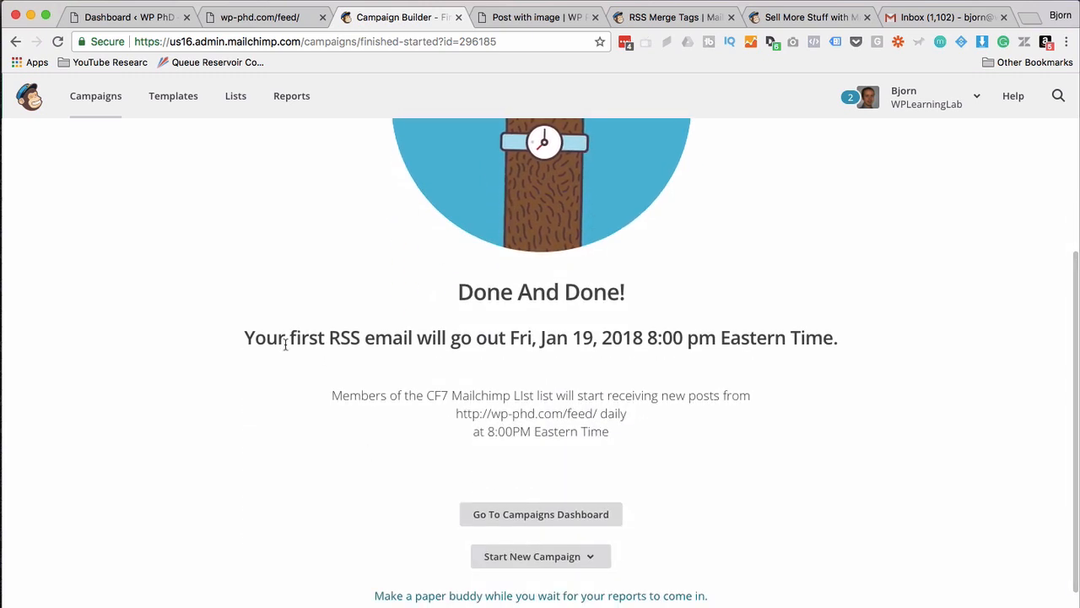
drag(244, 338, 695, 332)
double_click(698, 335)
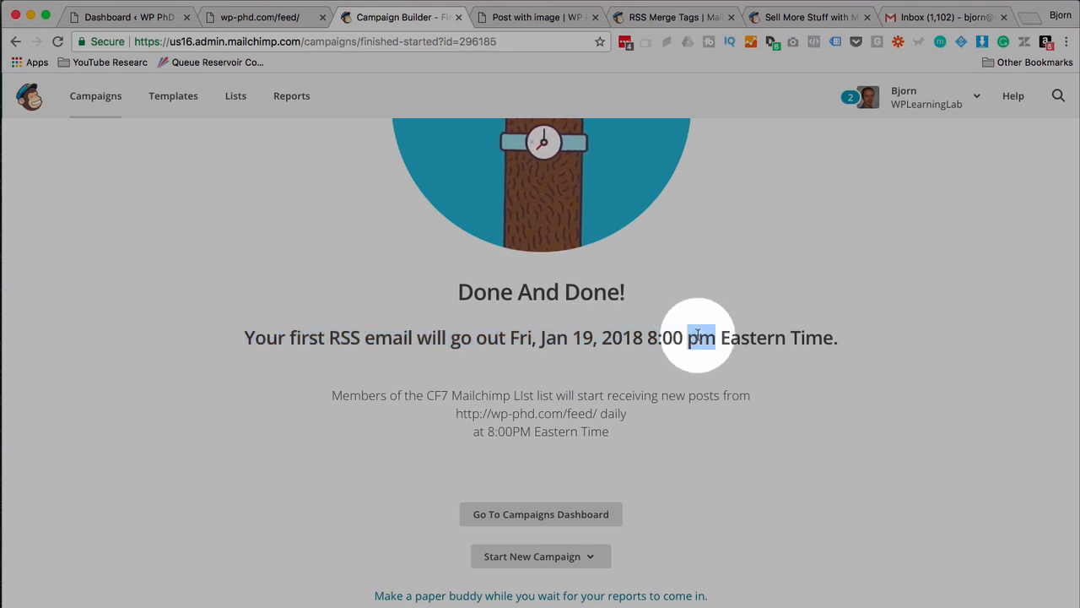
double_click(651, 347)
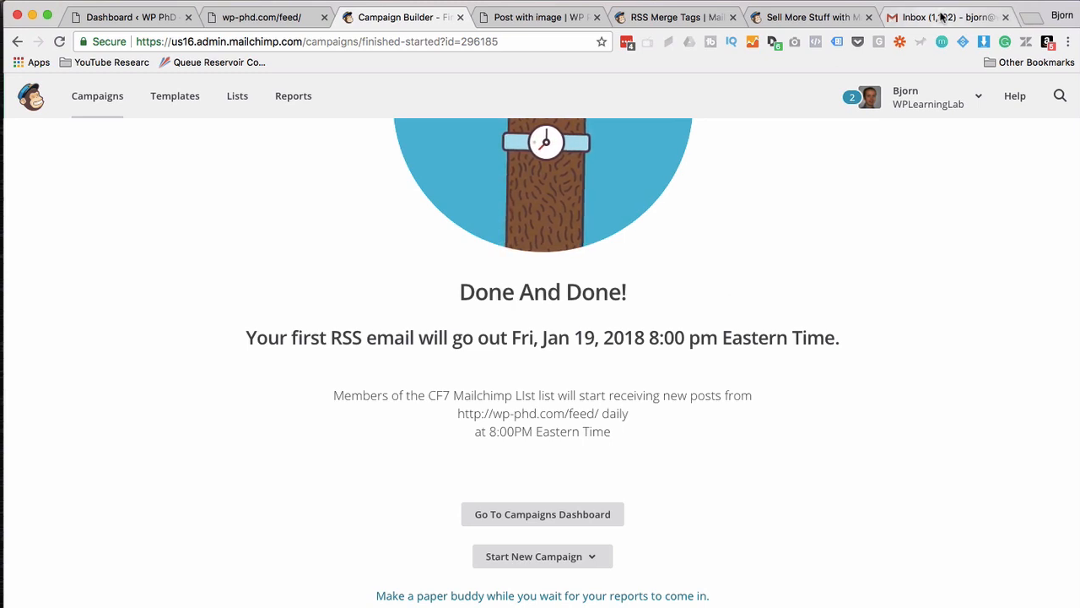
Open the [Test] WP PhD email in Gmail and look over its WP PhD title and tagline.
click(940, 17)
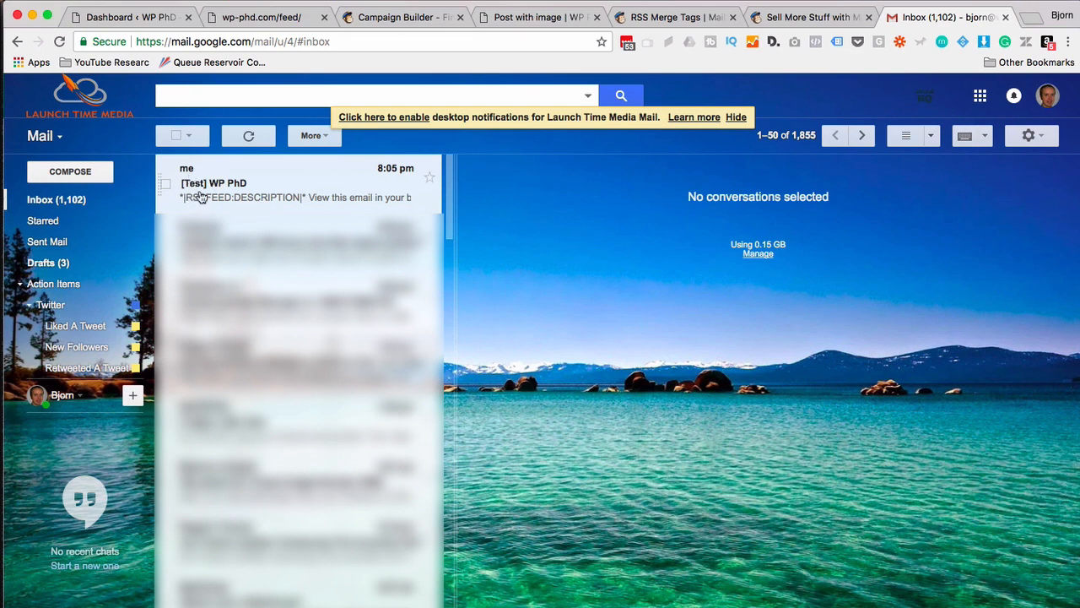
click(258, 196)
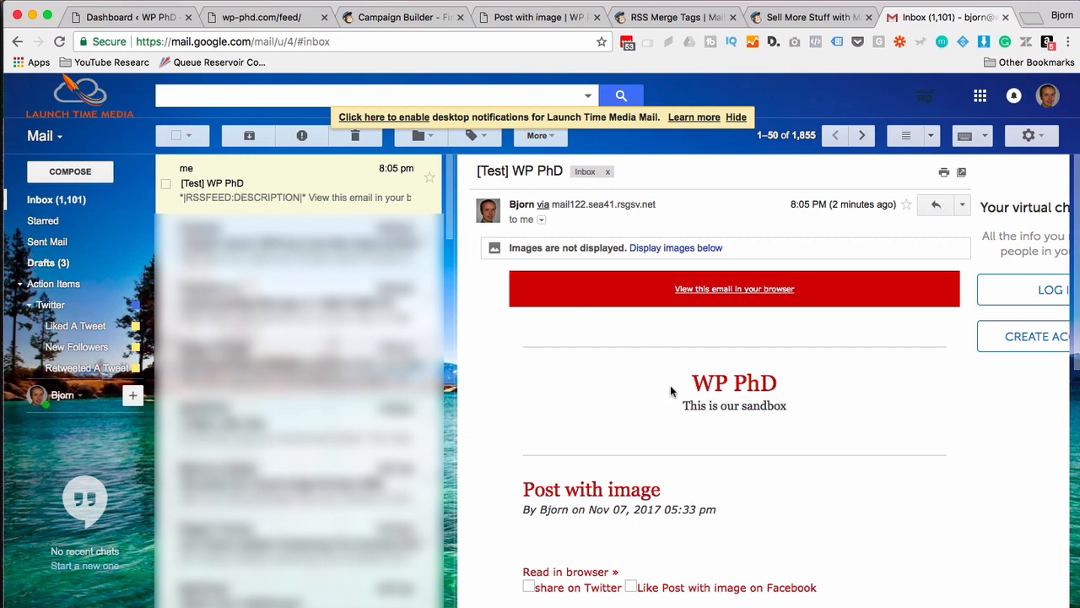
scroll(671, 386, down, 3)
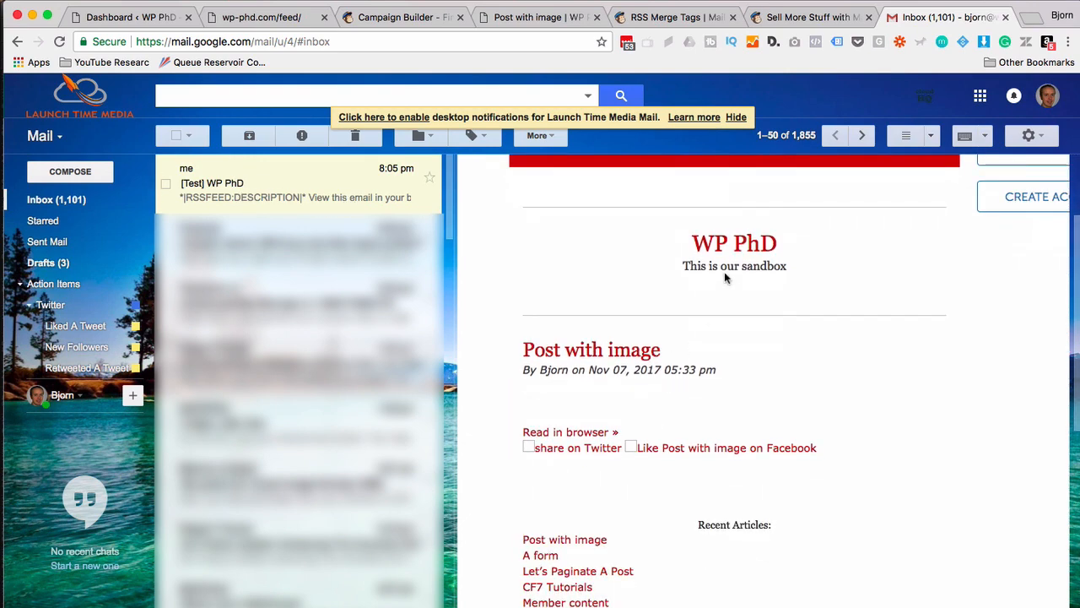
drag(690, 244, 796, 276)
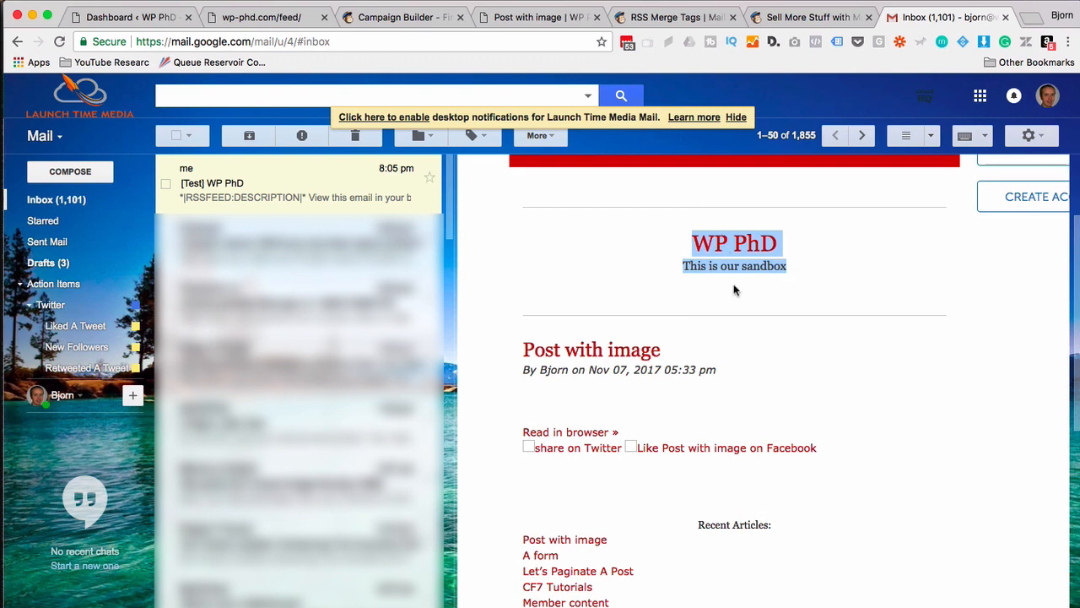
scroll(733, 283, down, 2)
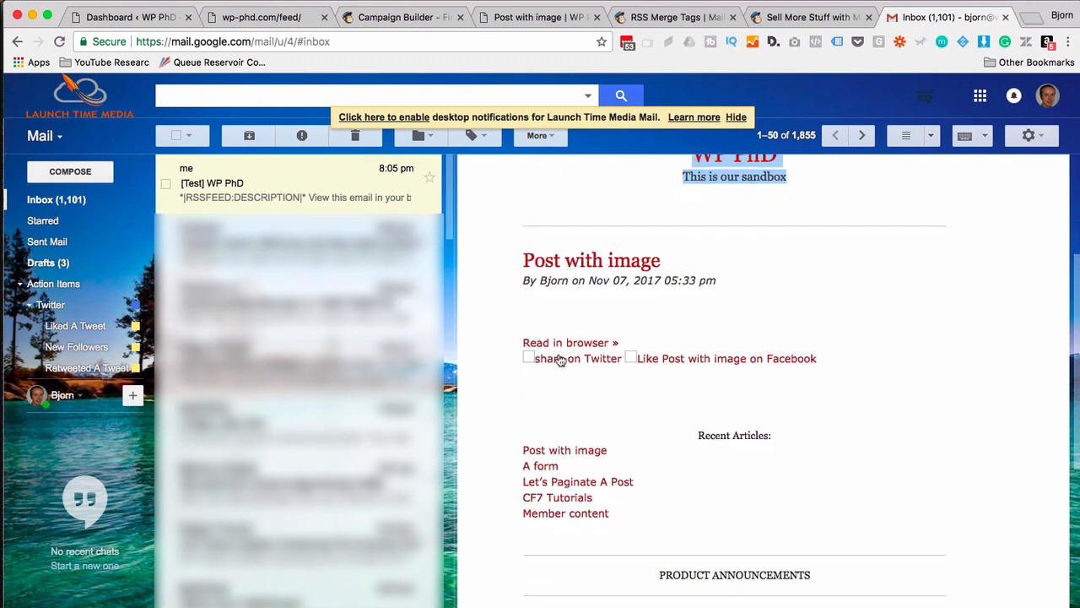
scroll(591, 355, up, 5)
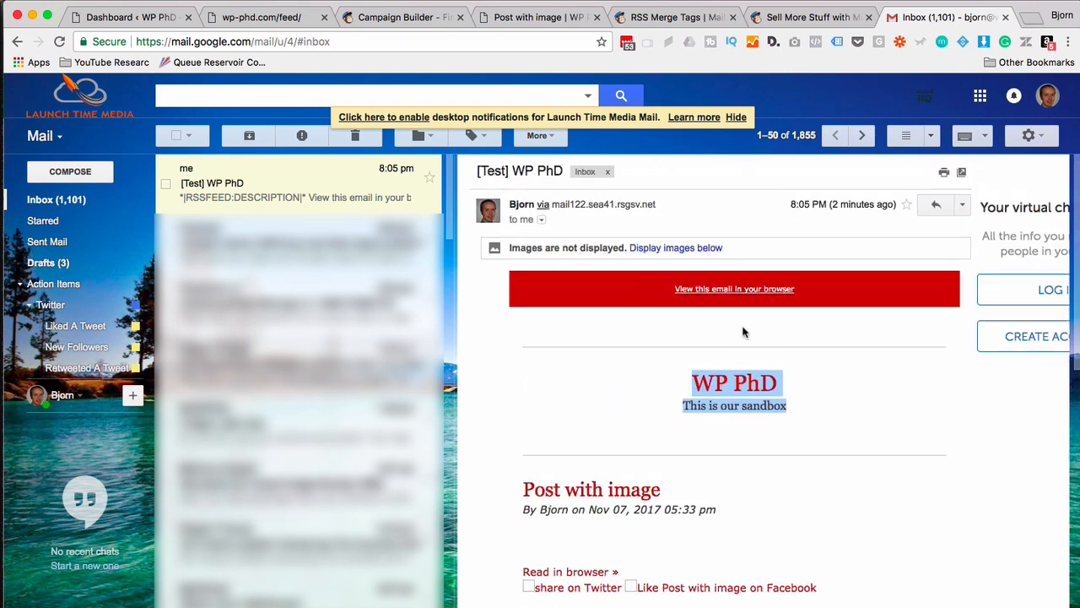
click(808, 329)
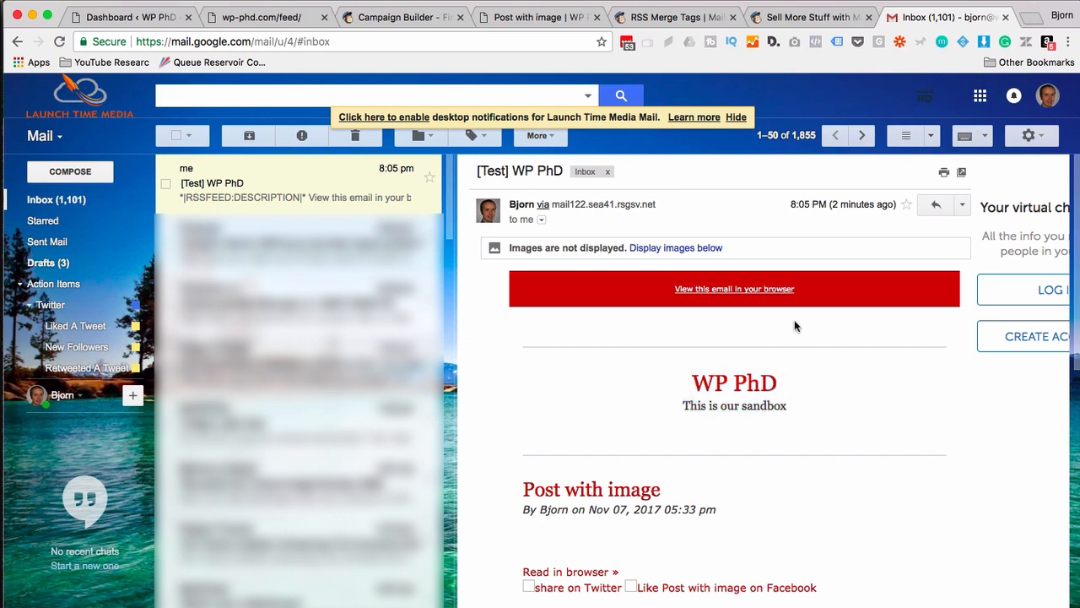
Load the email's images and scroll through the Generitech logo and 'Post with image' picture.
click(663, 245)
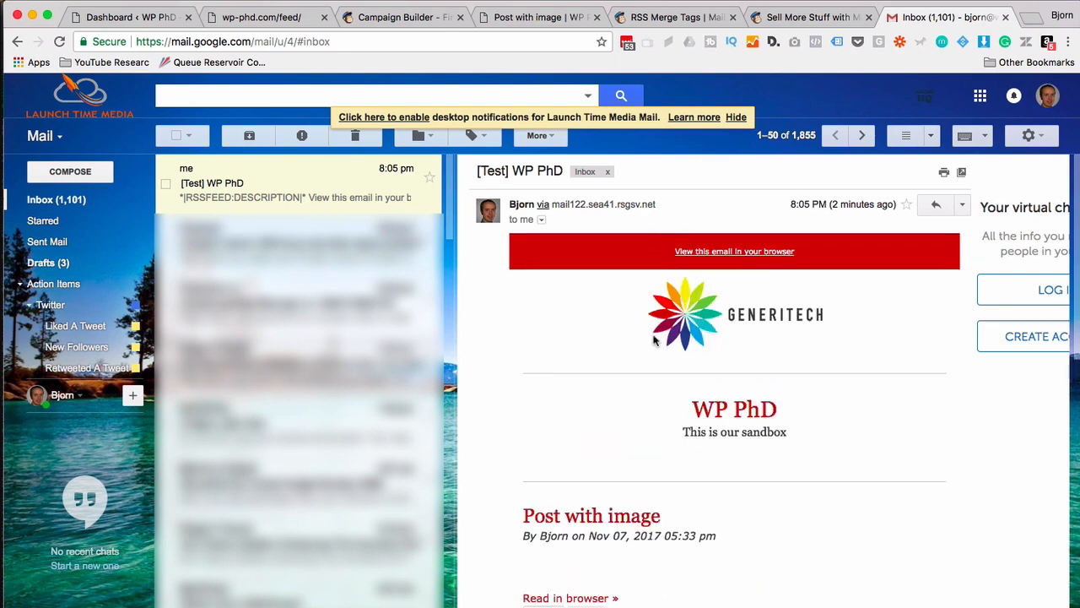
scroll(655, 339, down, 5)
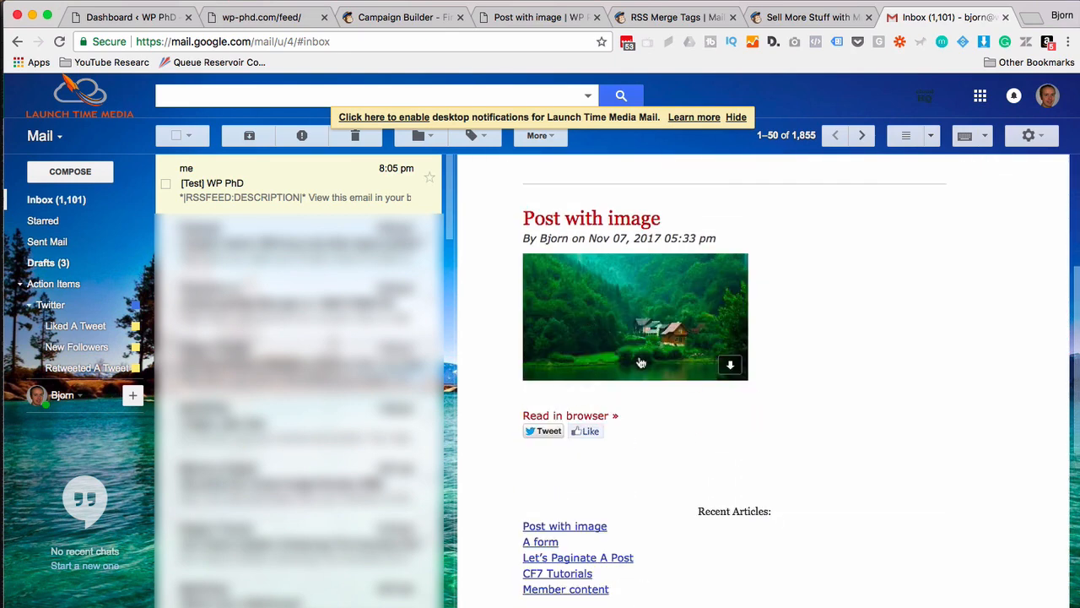
scroll(711, 401, down, 1)
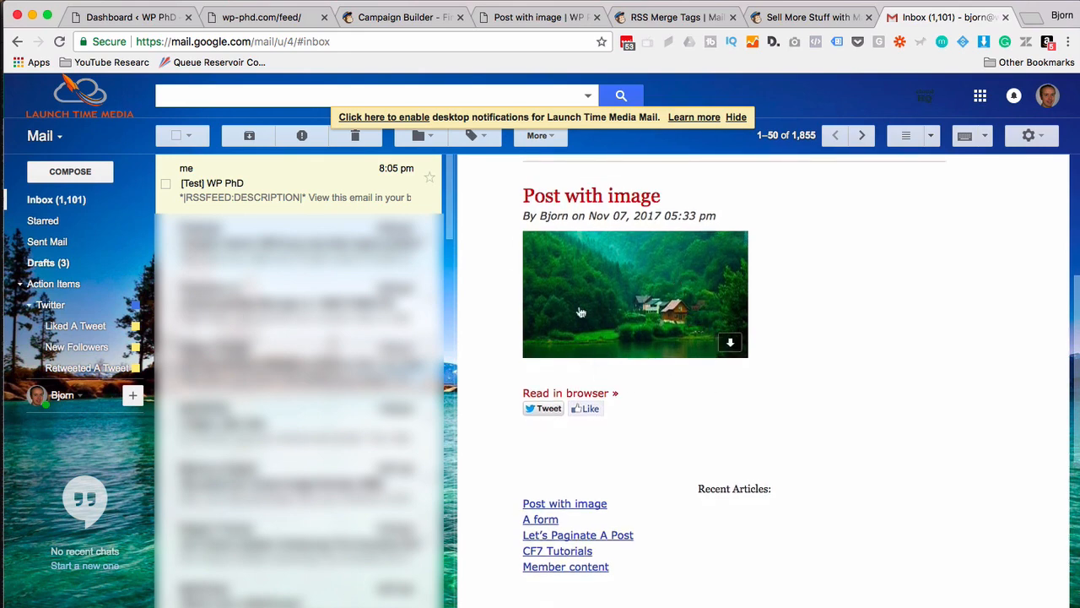
scroll(810, 325, down, 10)
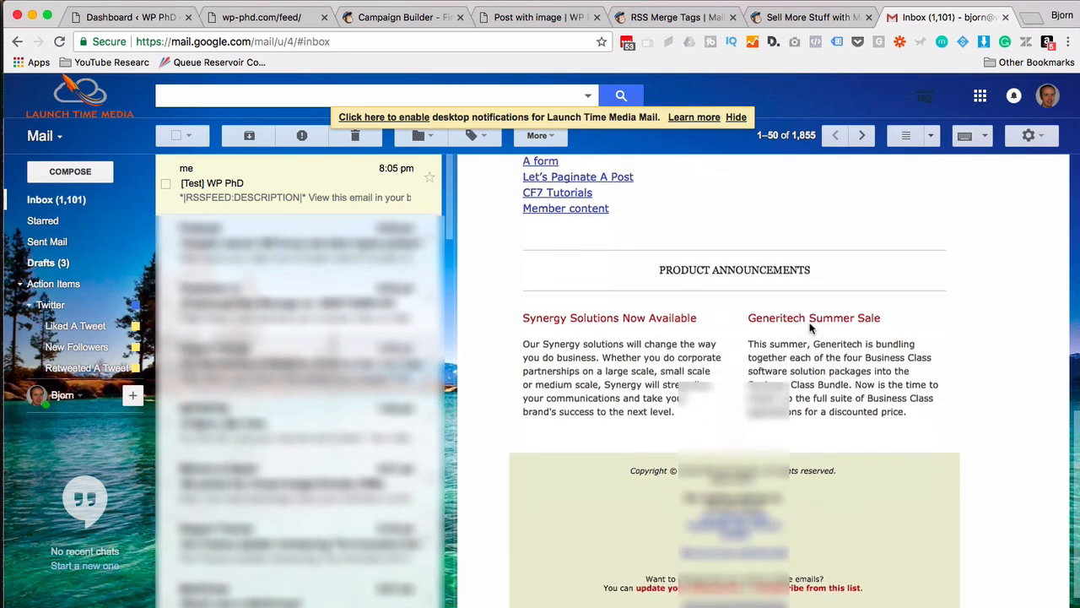
scroll(810, 329, down, 1)
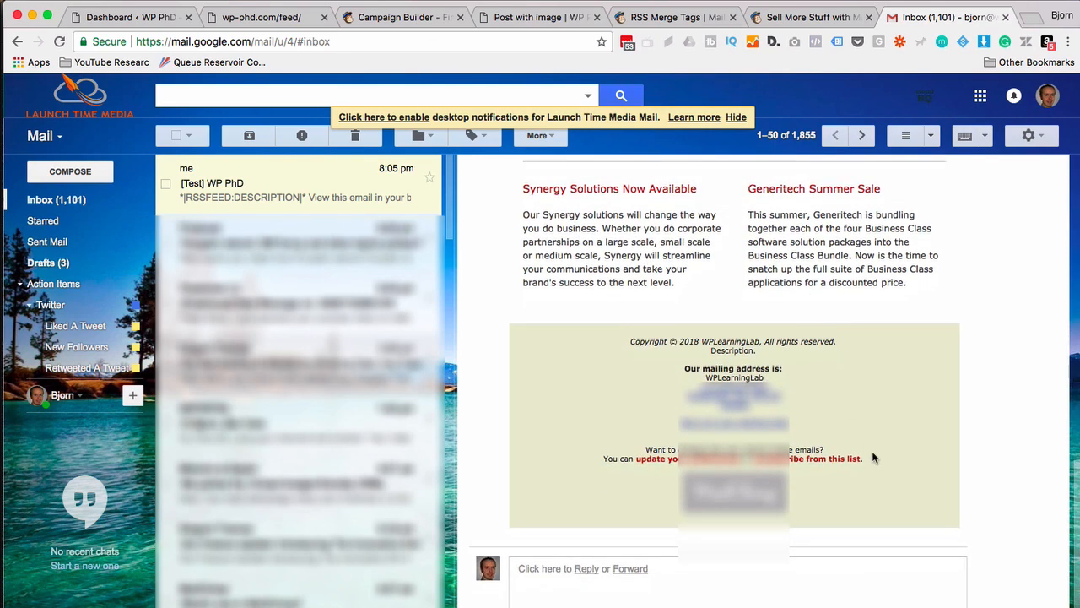
scroll(873, 454, up, 15)
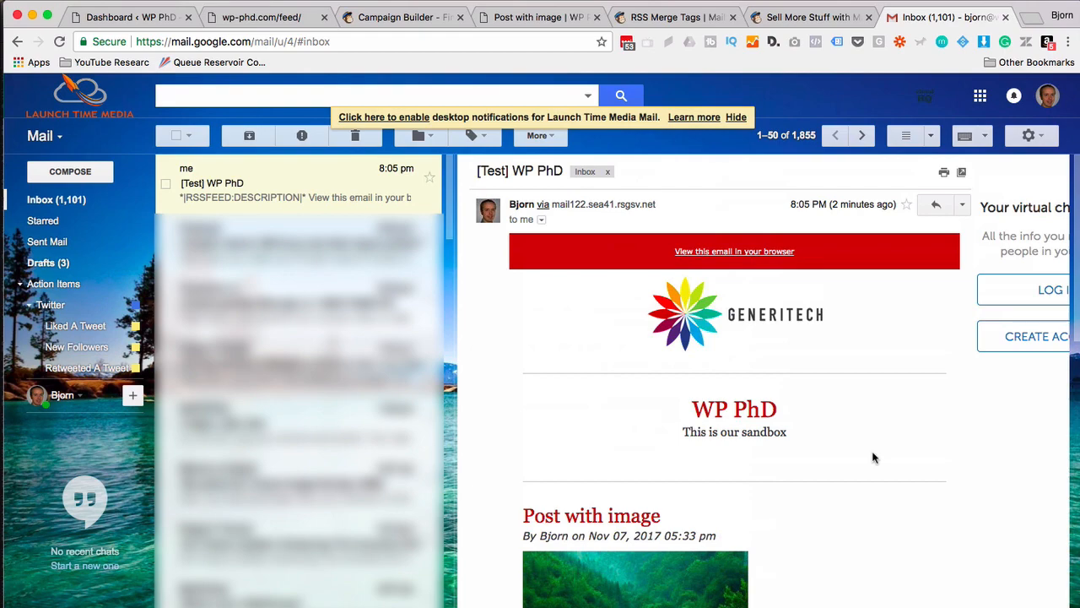
Go to the WP PhD WordPress admin's Posts list.
click(292, 18)
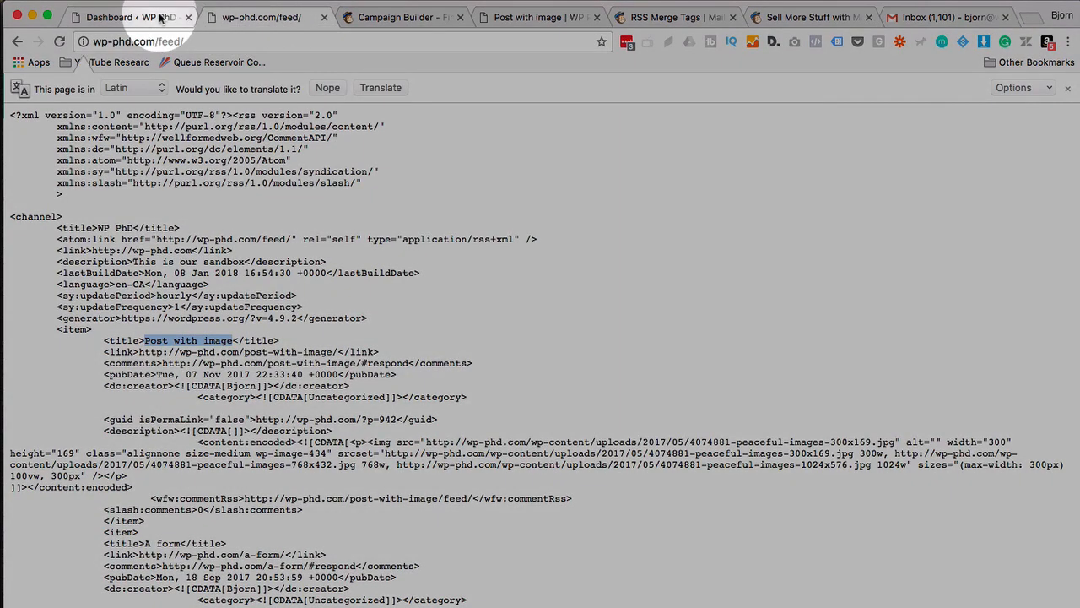
click(139, 17)
click(46, 207)
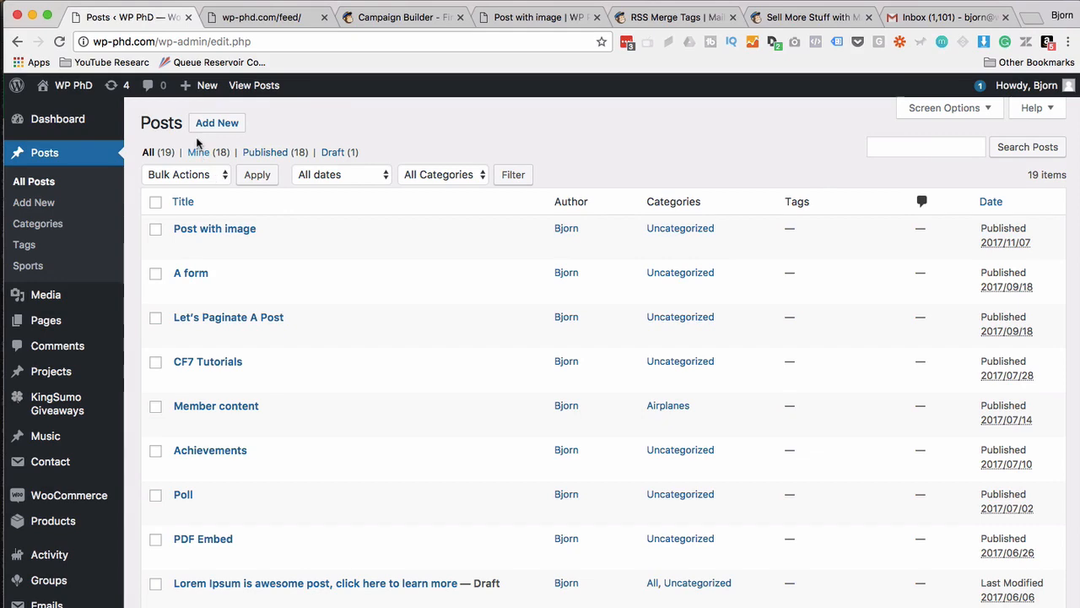
Publish a new post titled 'RSS Feed Auto Email Test' with the body text 'This is great!'.
click(215, 124)
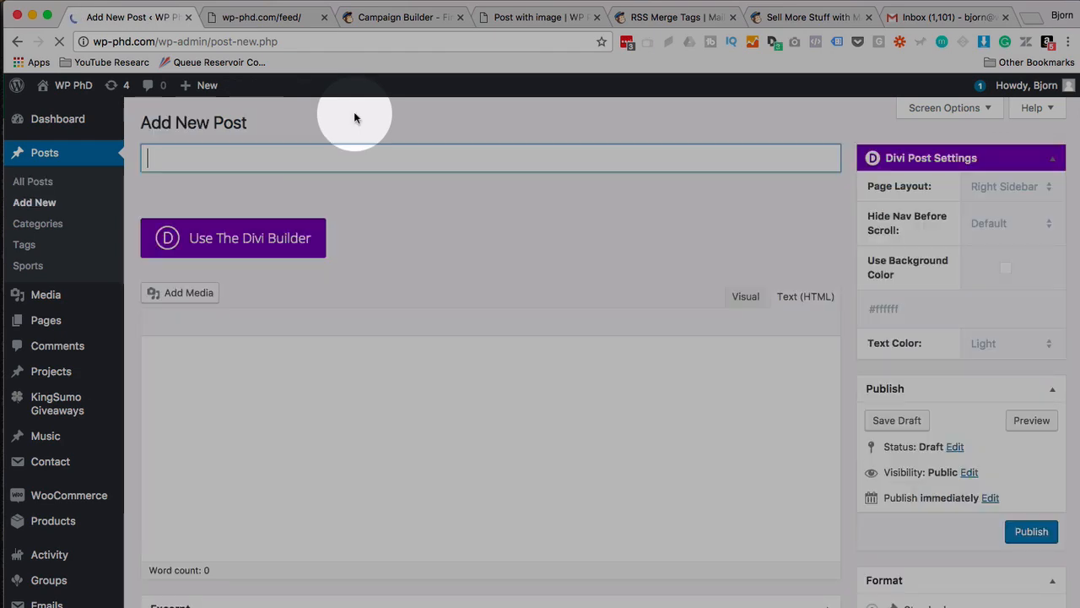
click(331, 157)
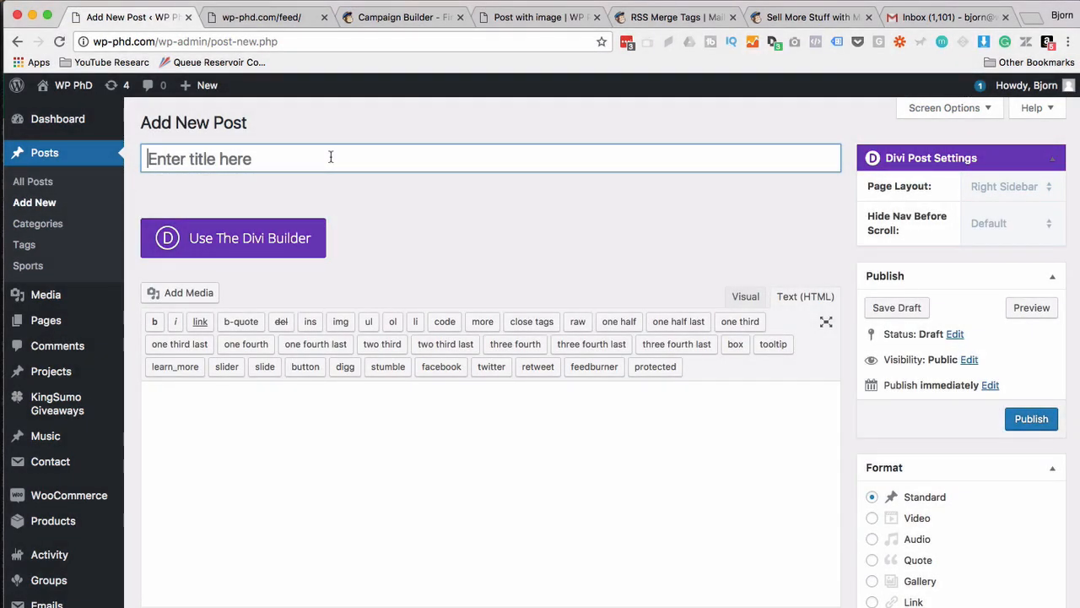
text(RSS Fe)
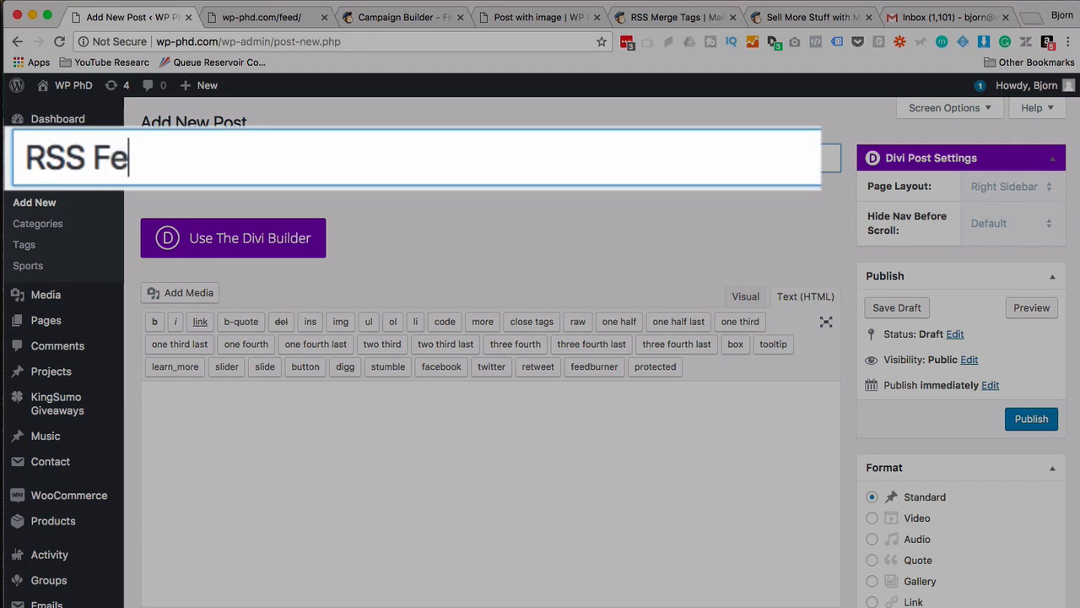
text(ed Auto )
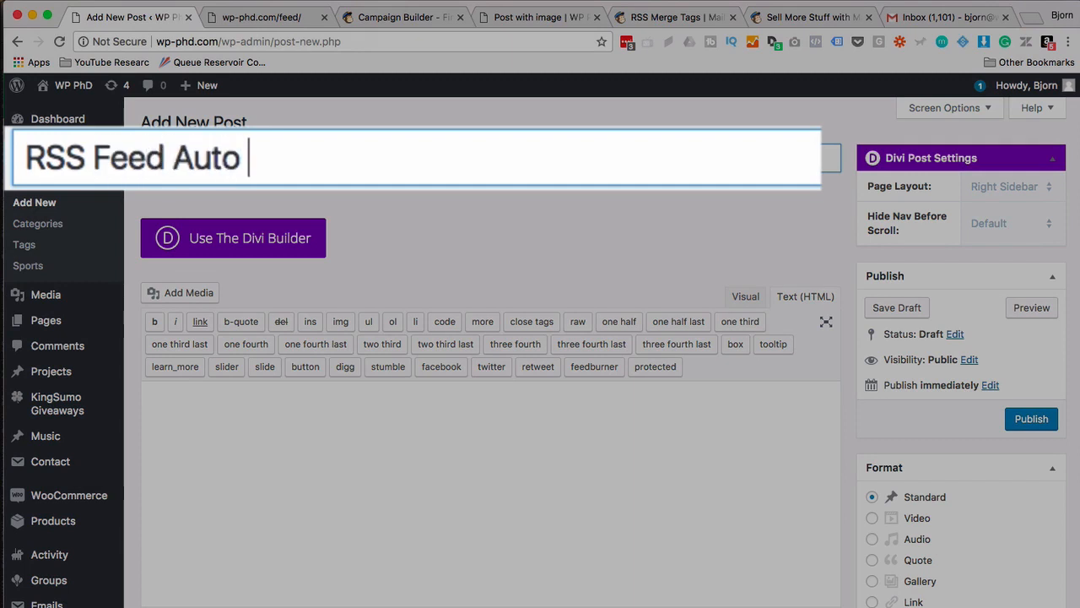
text(Email Test)
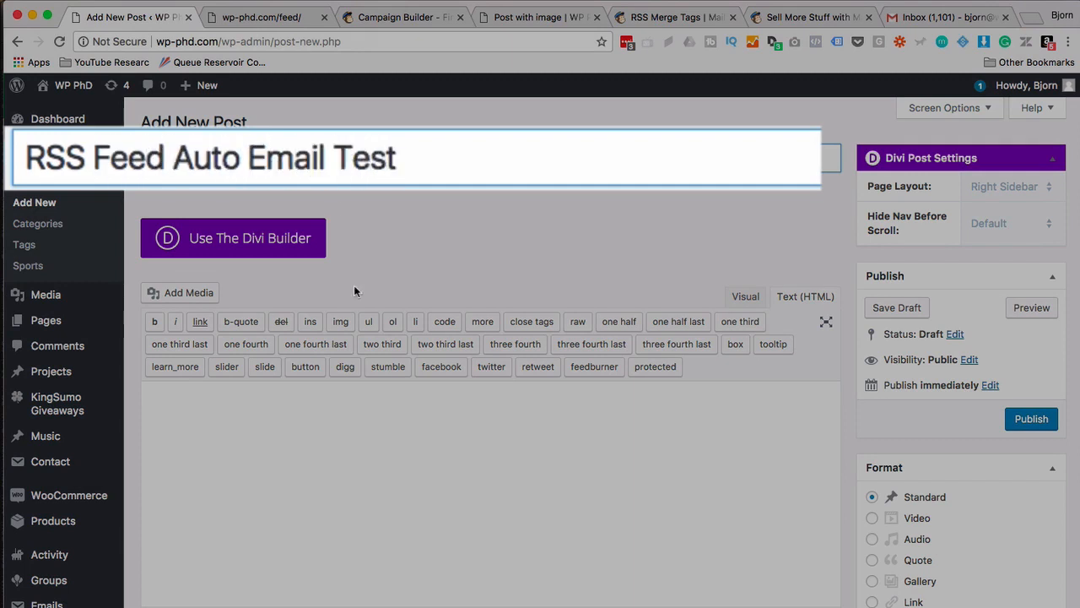
click(383, 405)
text(This)
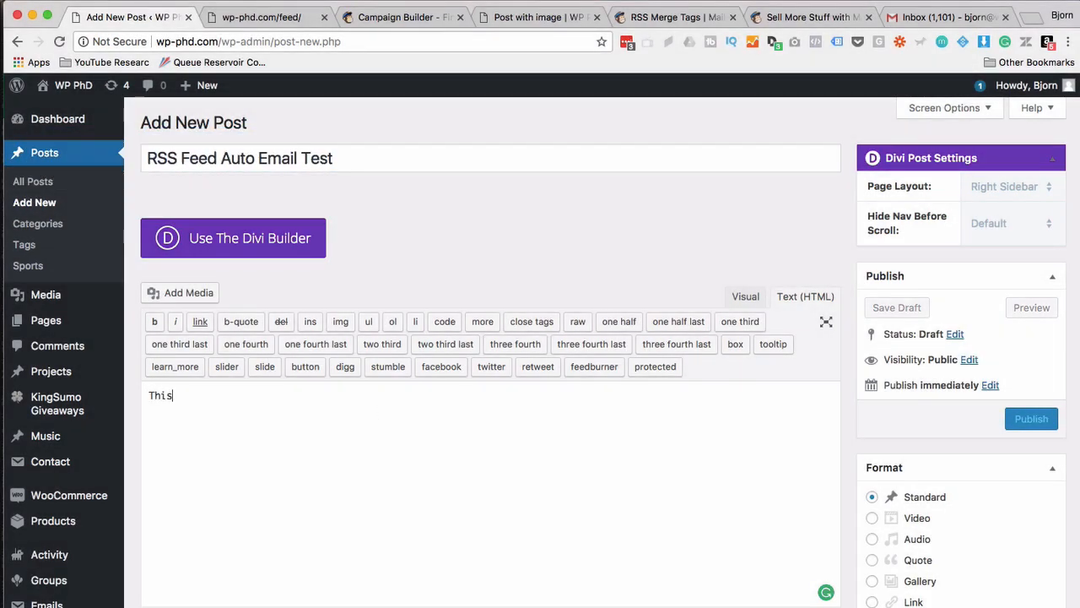
text( is great!)
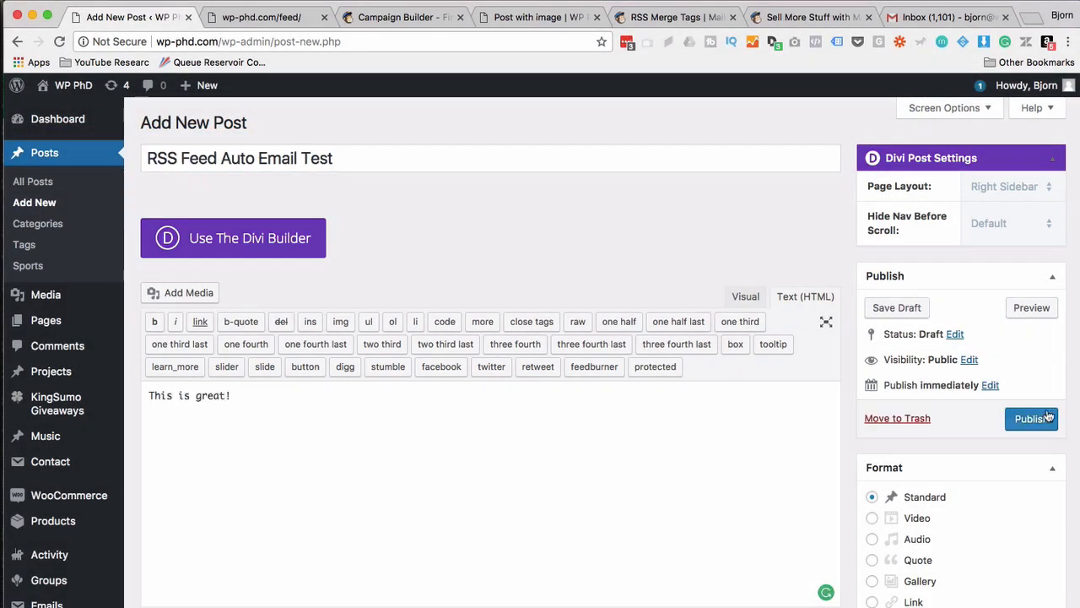
click(1033, 422)
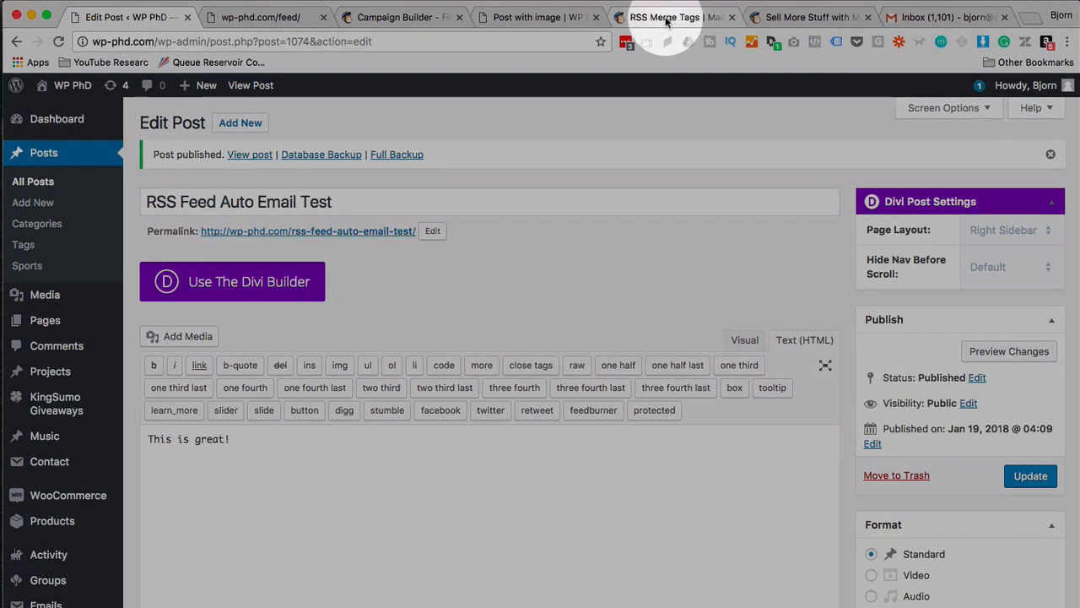
click(403, 17)
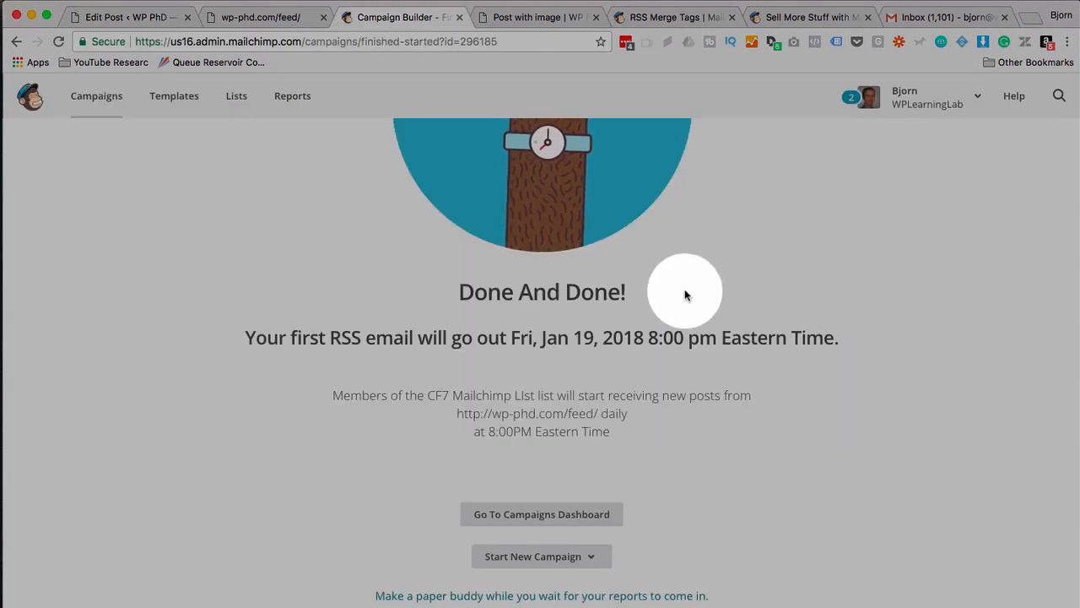
Pause the Share WP PHD blog updates campaign for editing from the Campaigns list.
scroll(639, 423, up, 3)
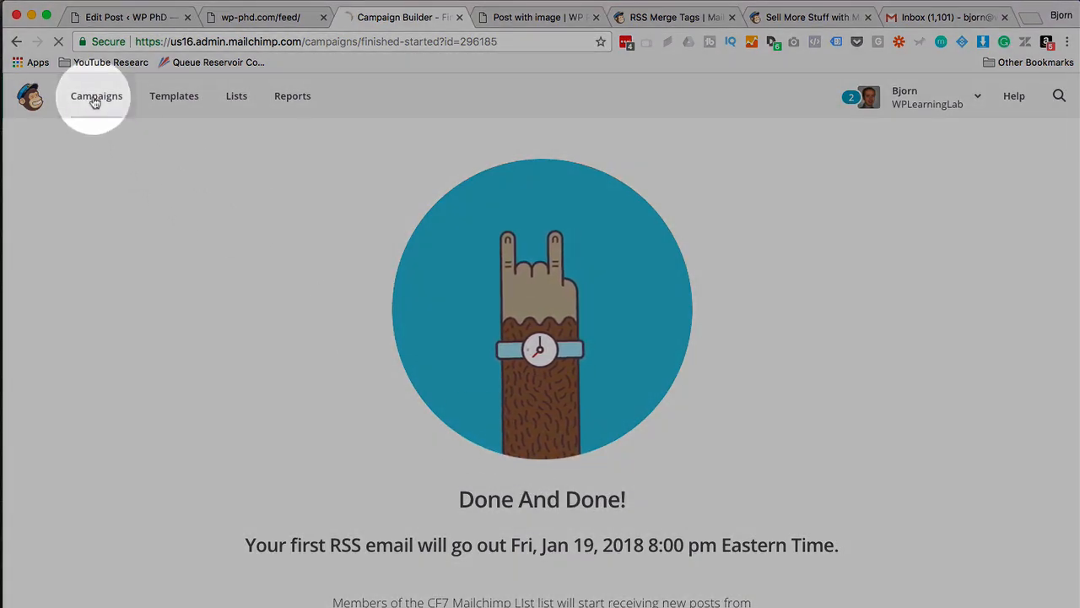
click(95, 99)
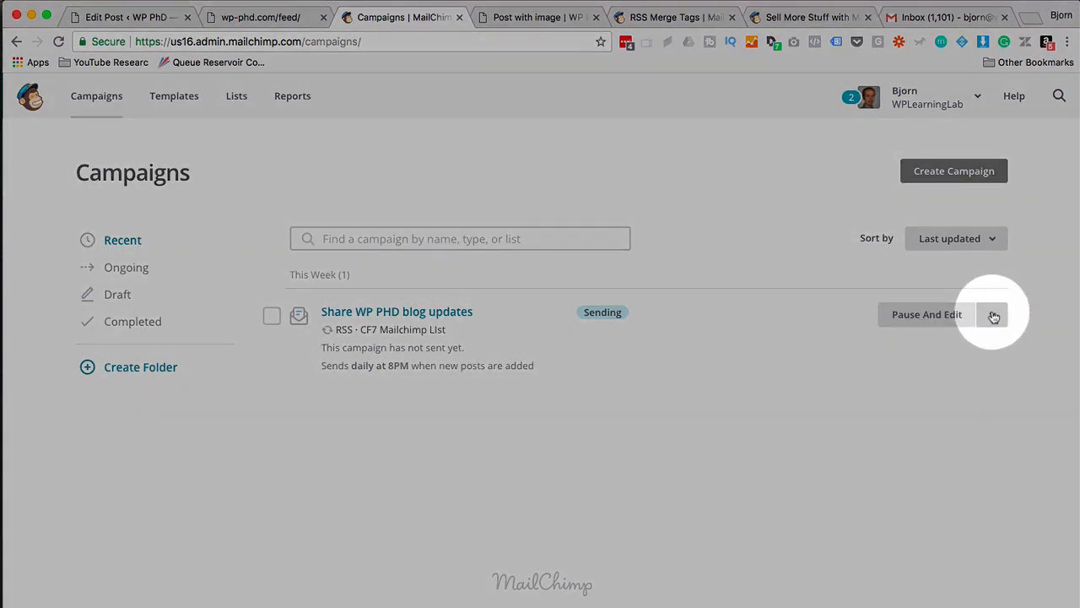
click(990, 315)
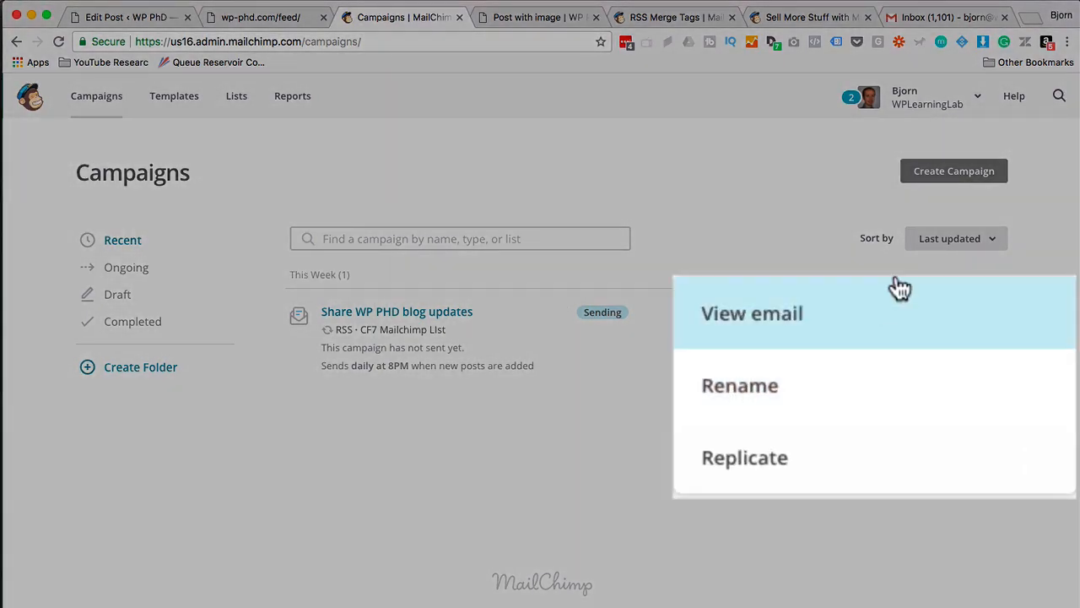
click(929, 315)
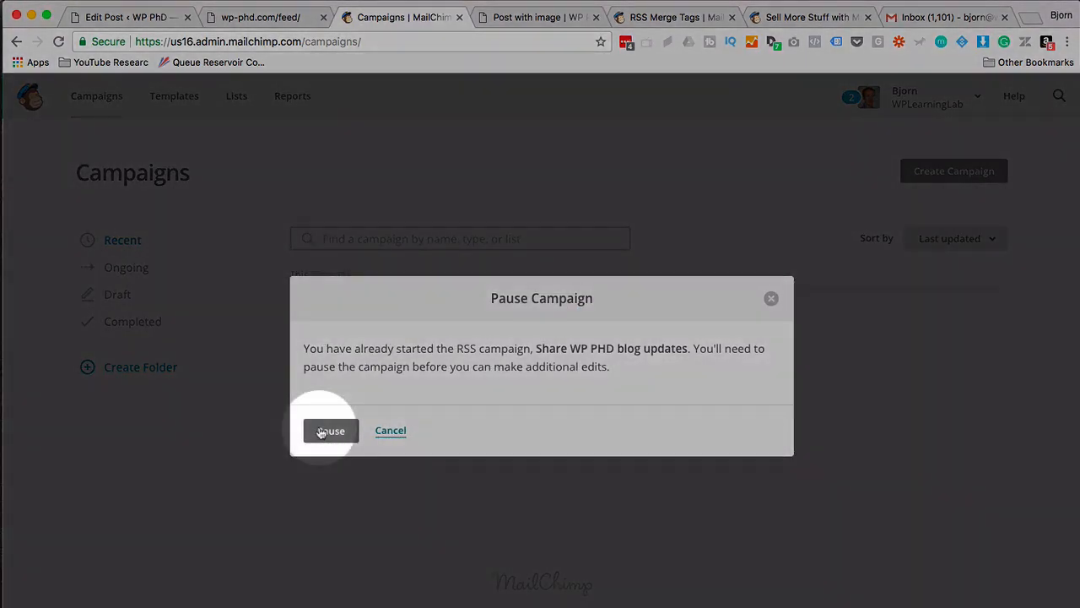
click(329, 430)
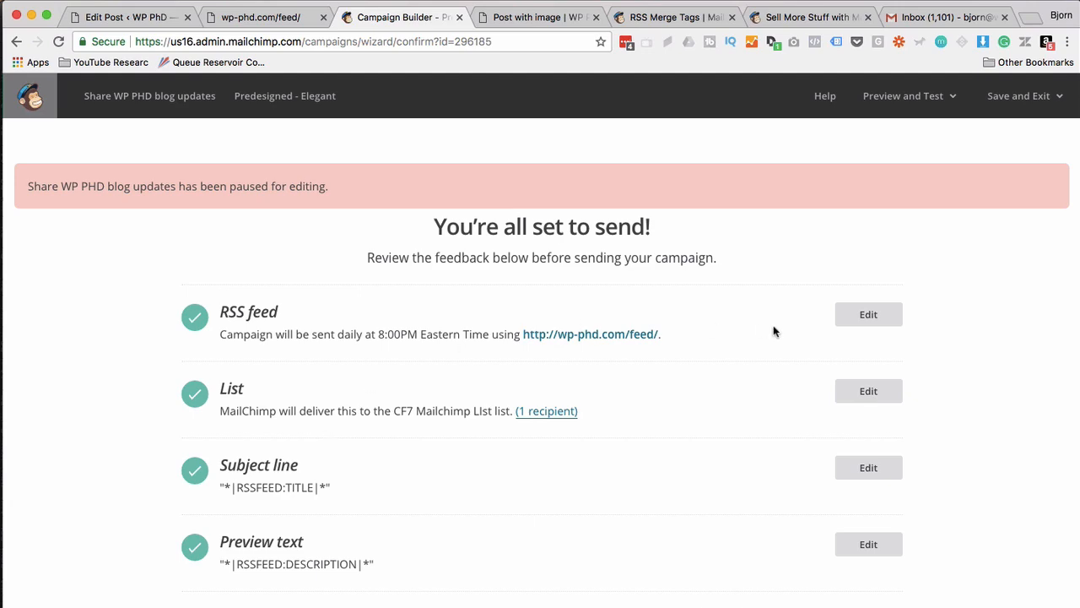
Change the RSS feed's daily send time to 03:00AM and continue.
scroll(600, 358, down, 3)
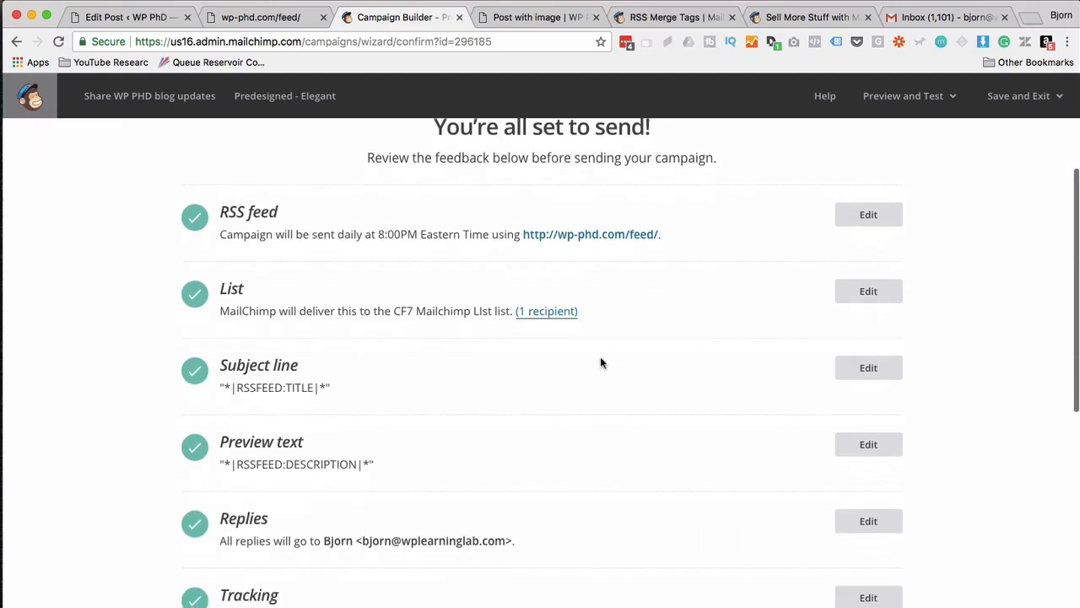
click(863, 200)
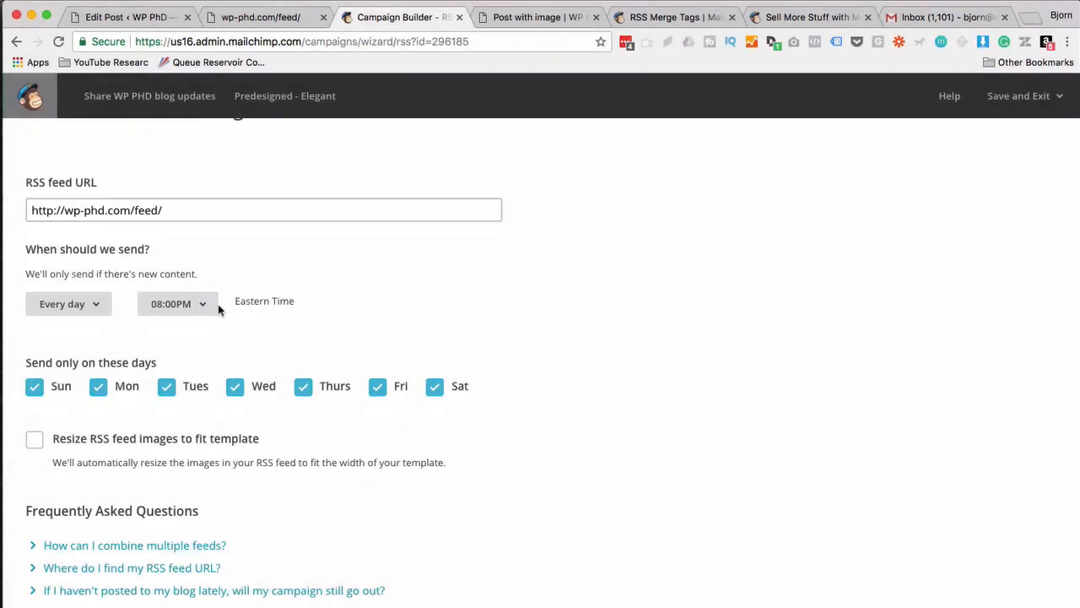
click(211, 308)
scroll(212, 422, up, 10)
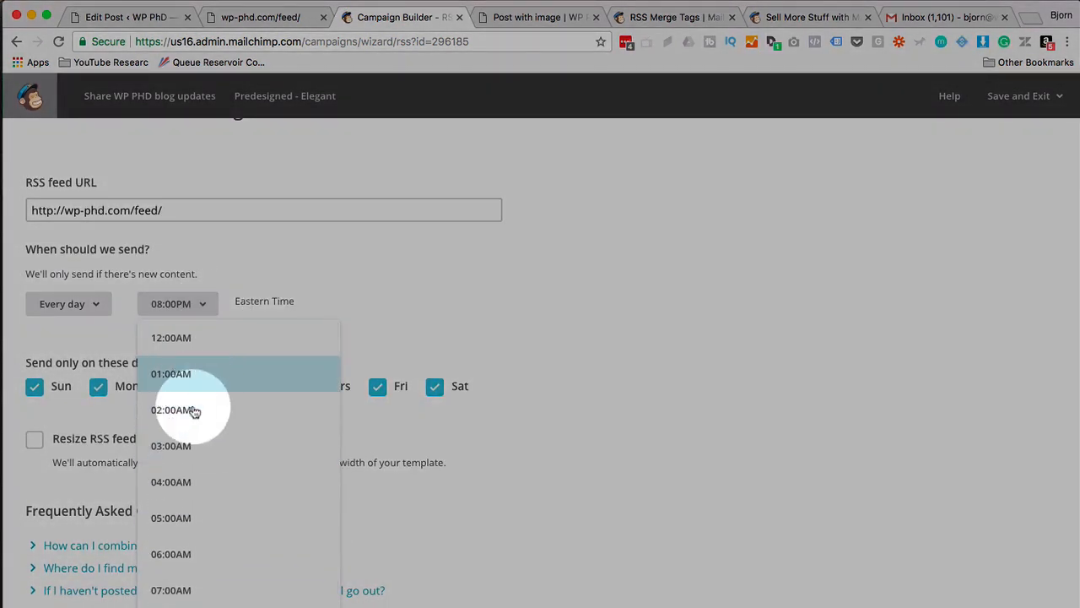
click(187, 446)
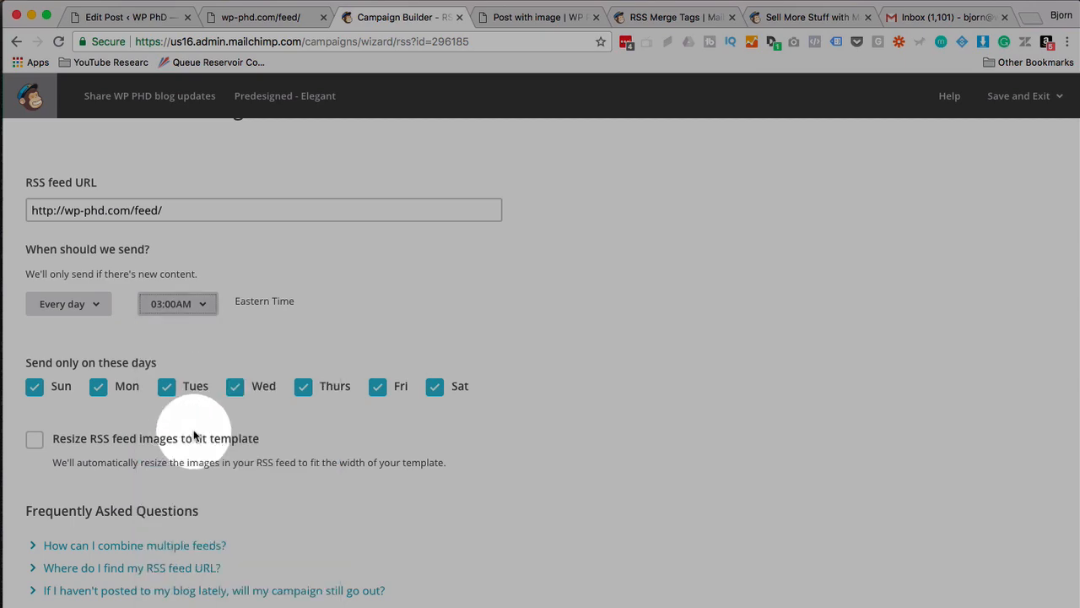
scroll(600, 390, down, 1)
scroll(600, 391, down, 1)
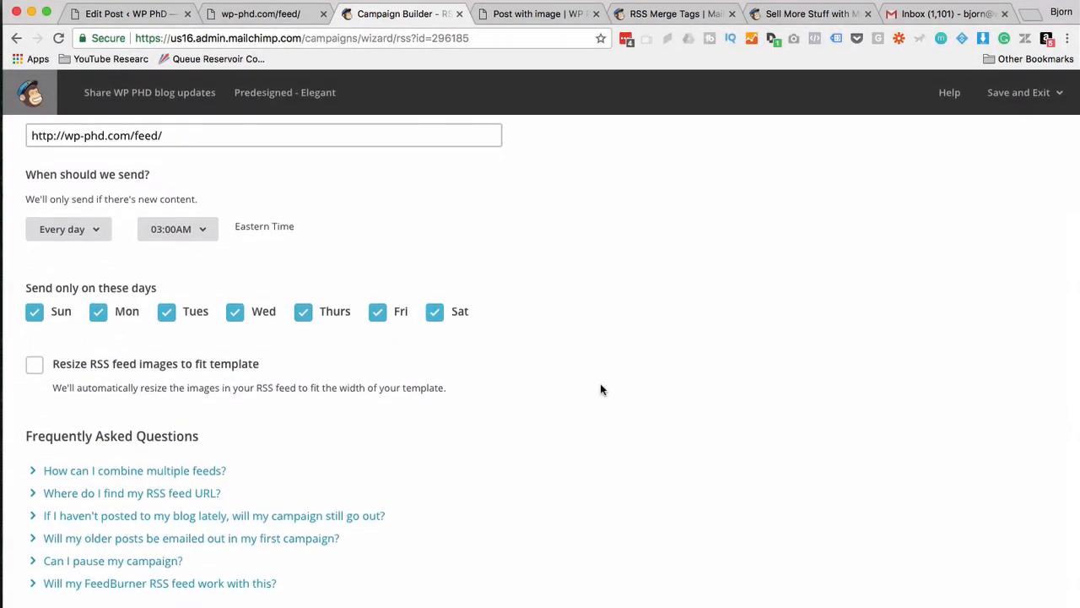
click(1019, 590)
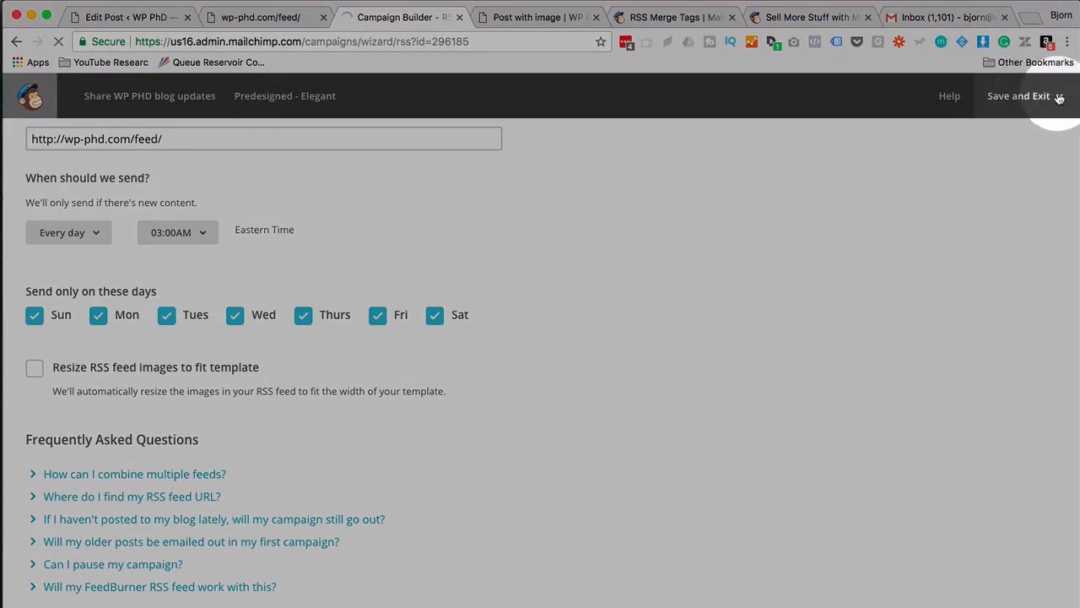
Save and exit to the Campaigns list and reactivate the paused RSS campaign.
click(1059, 48)
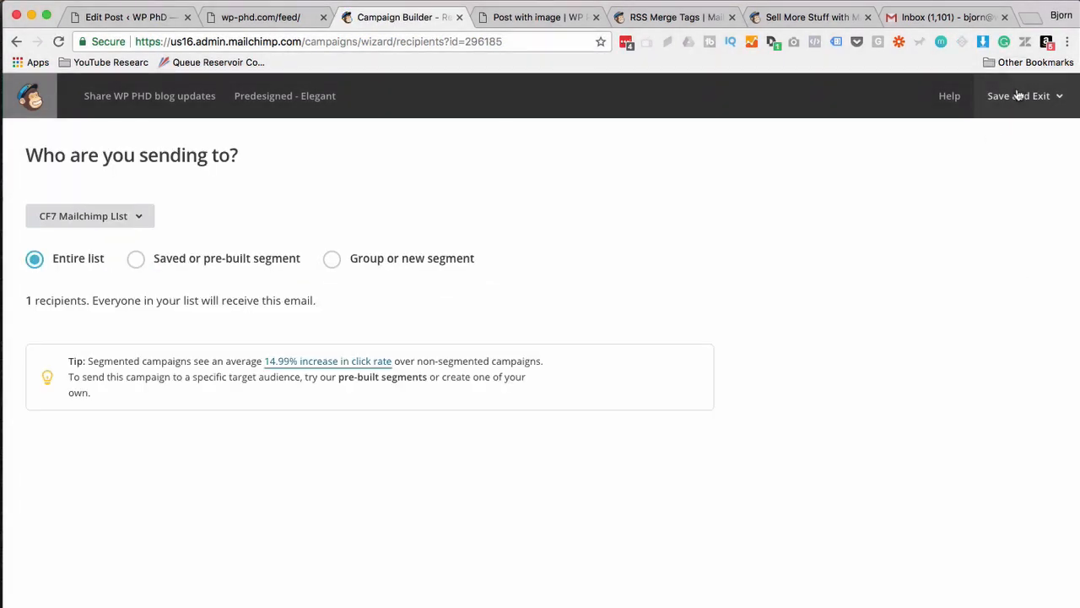
click(1019, 97)
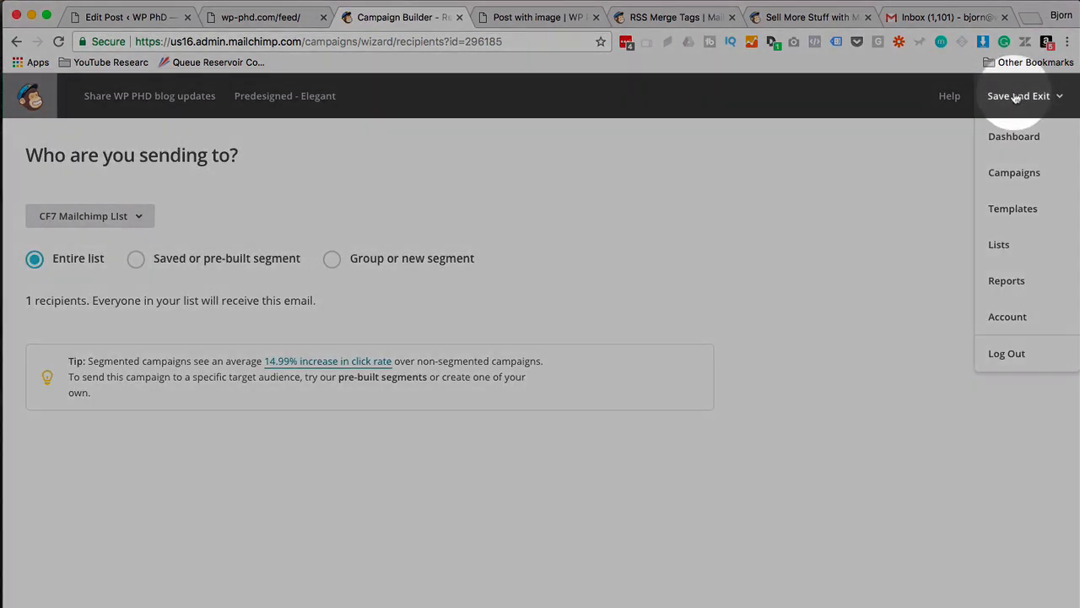
click(1017, 98)
click(1017, 98)
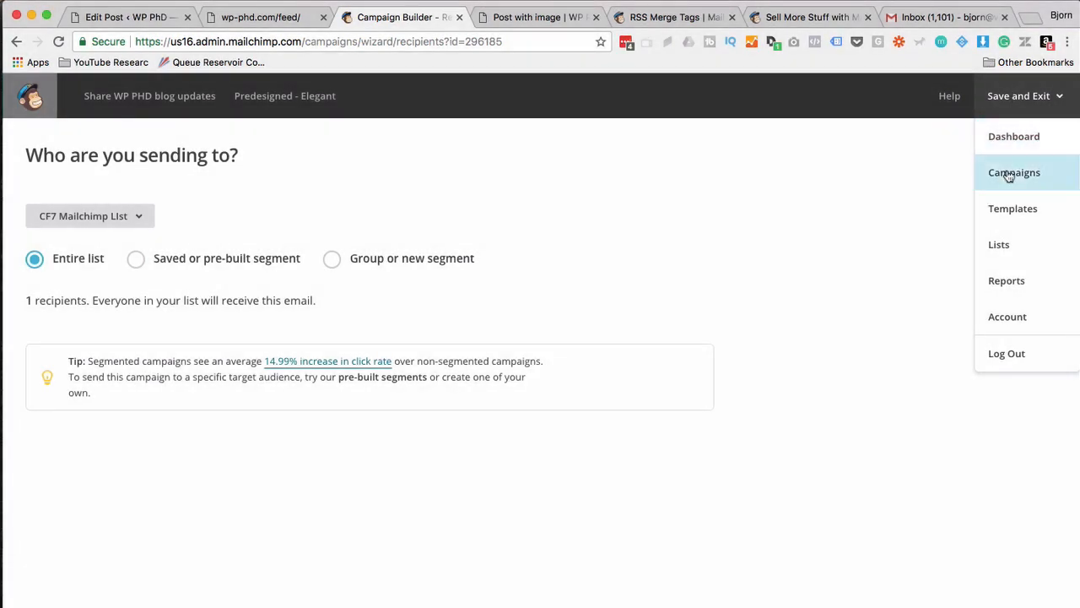
click(1009, 175)
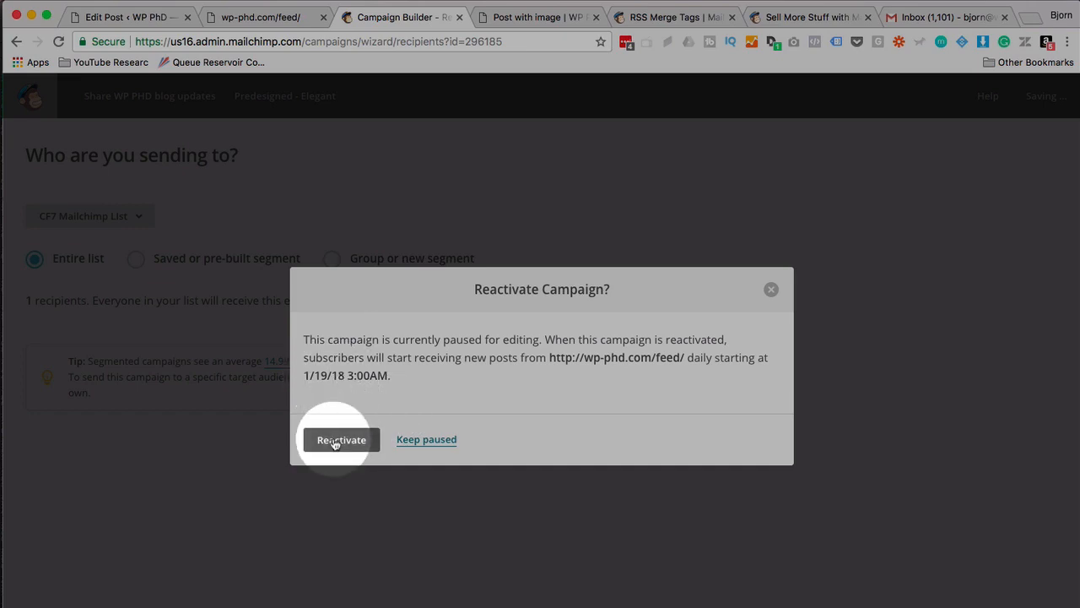
click(335, 441)
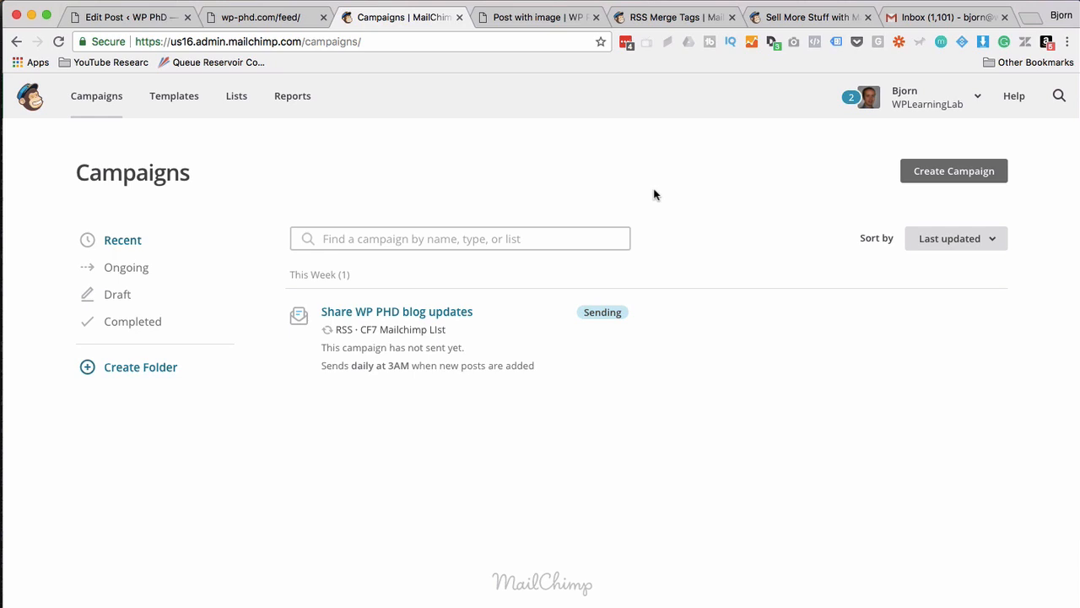
click(537, 18)
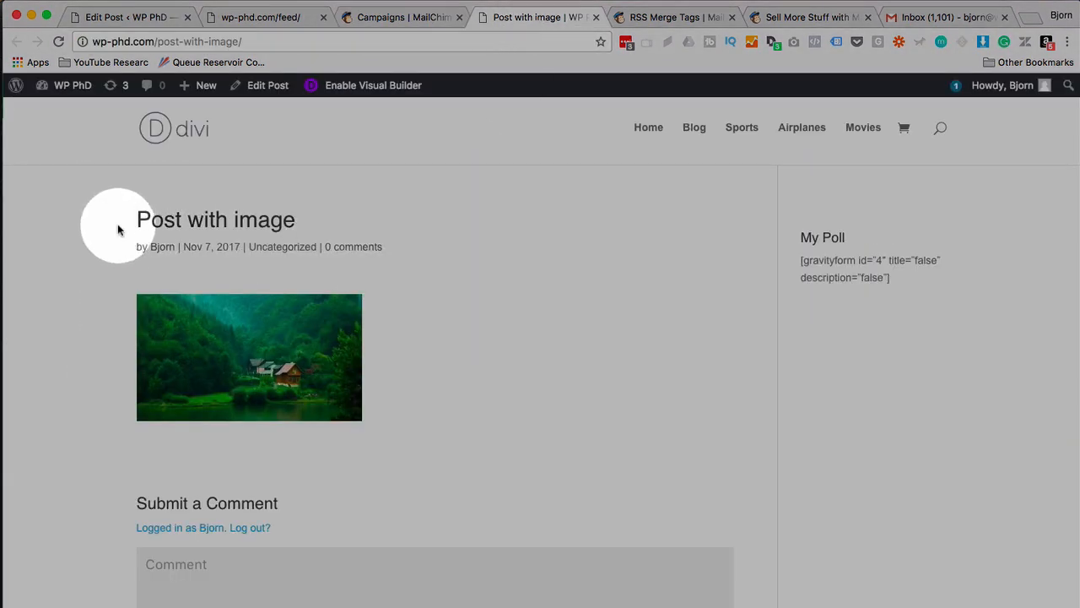
Check the 'RSS Feed Auto Email Test' title in the WordPress post editor, then move to Gmail.
click(140, 17)
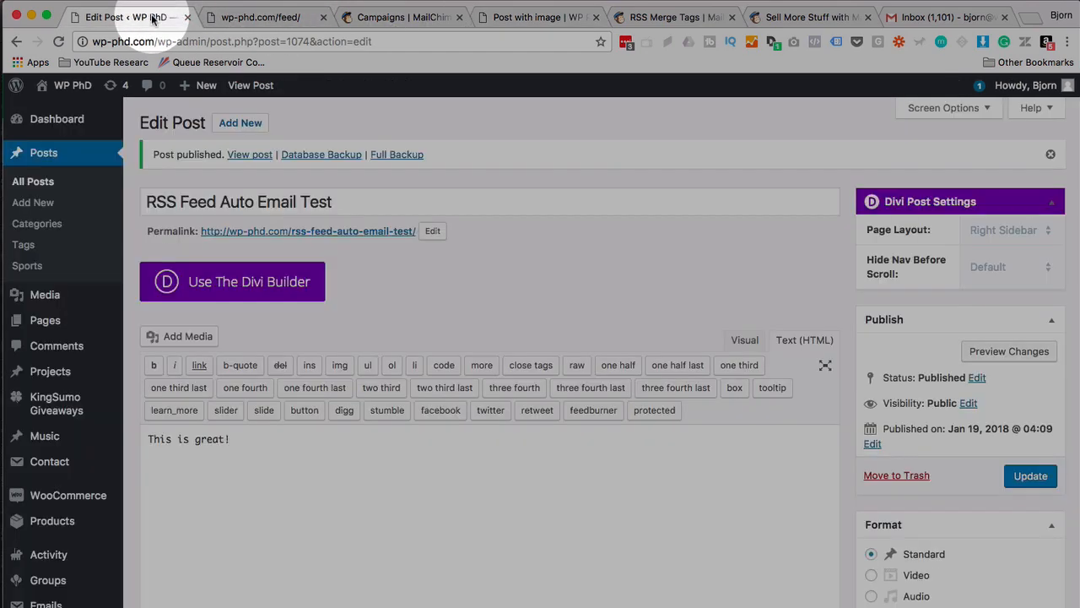
drag(147, 201, 396, 197)
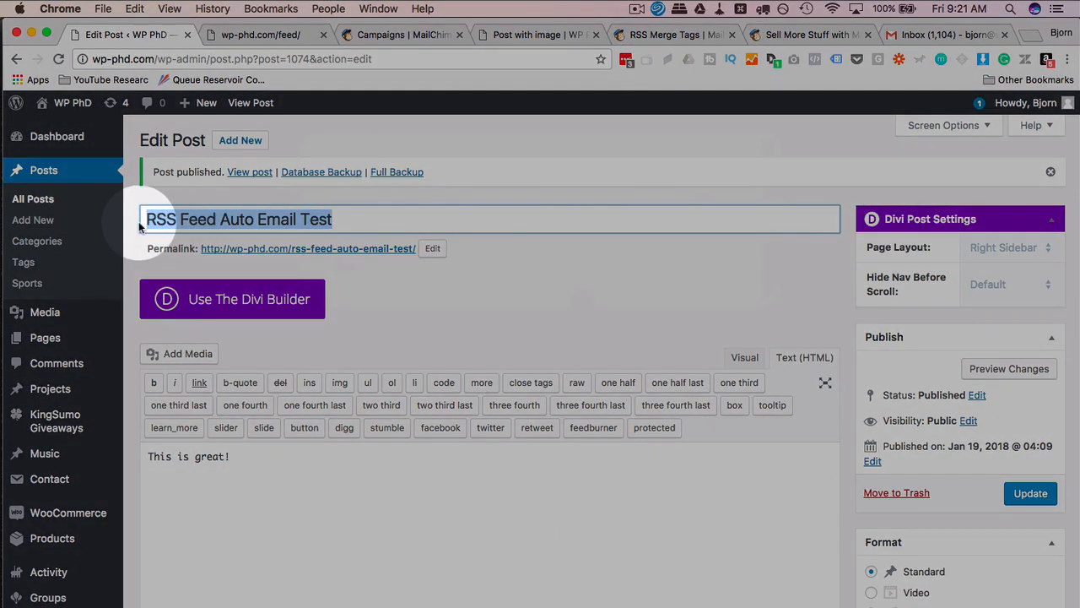
click(143, 218)
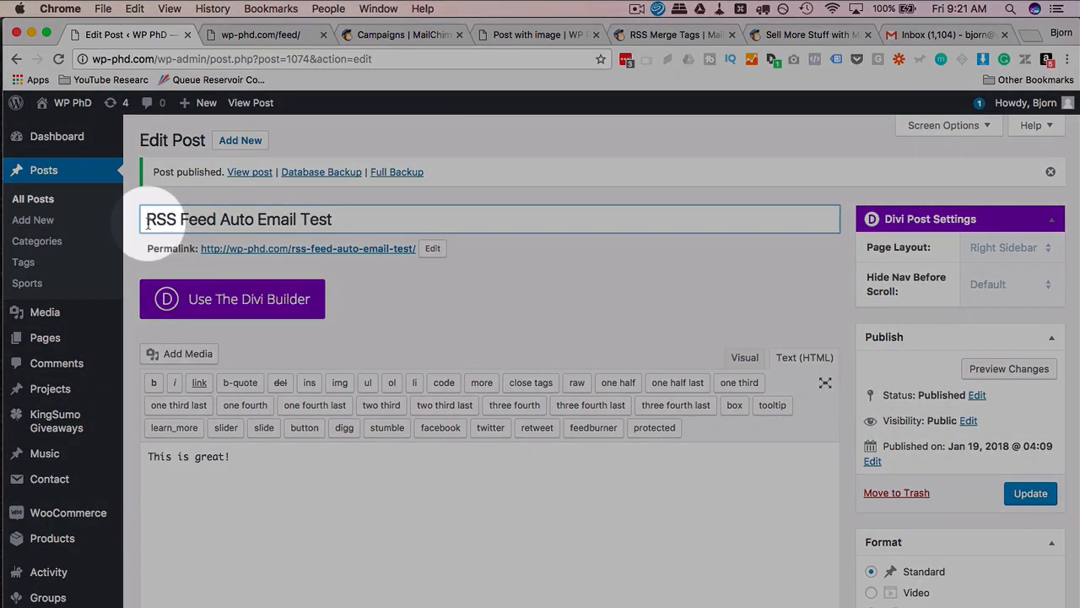
drag(148, 224, 405, 219)
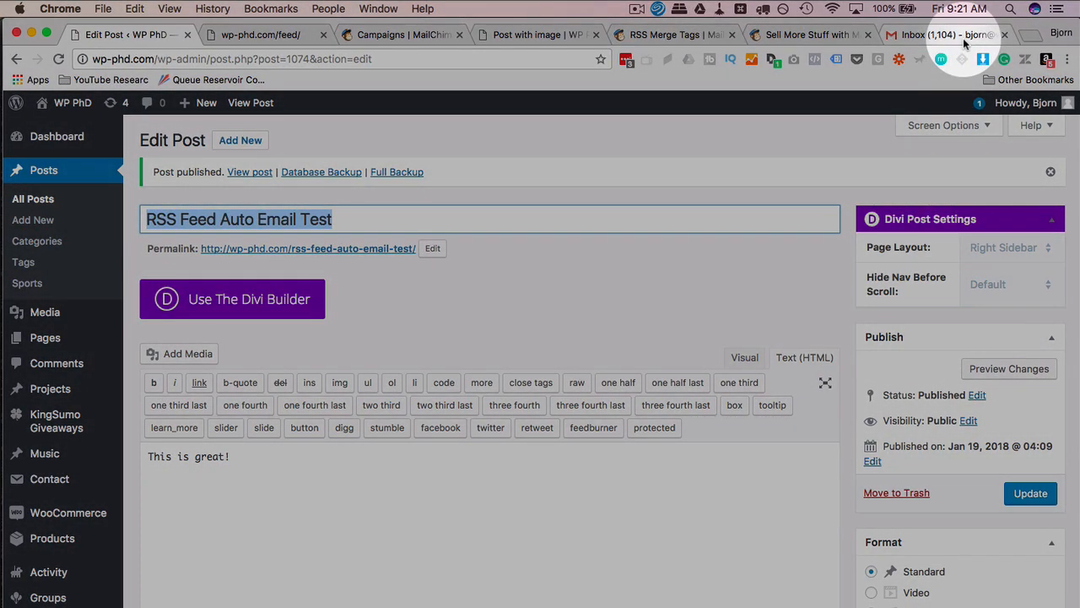
click(963, 38)
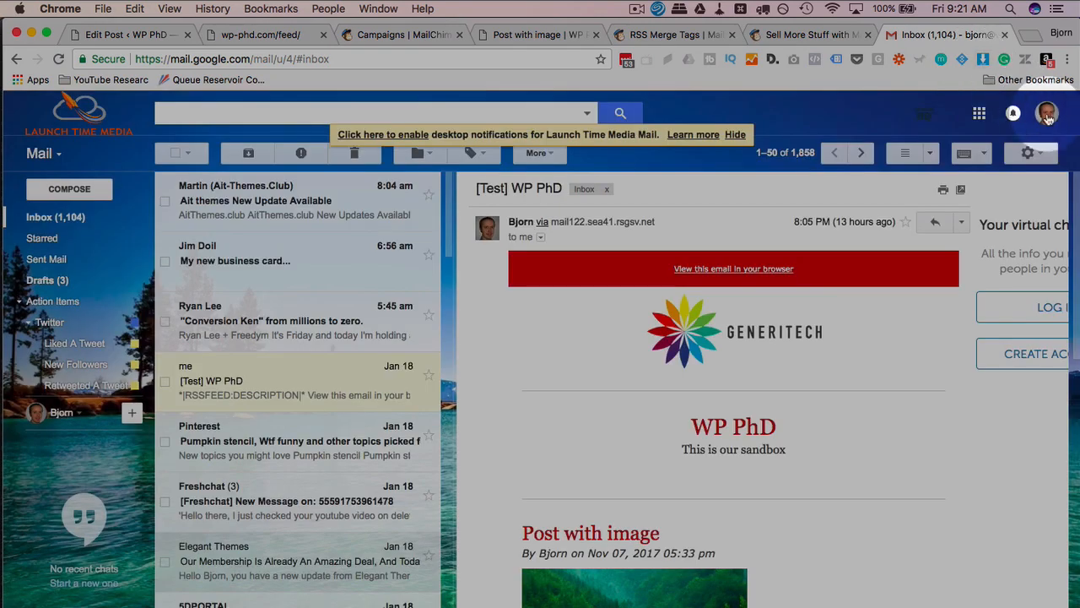
Switch Gmail to the other signed-in account's inbox.
click(1047, 119)
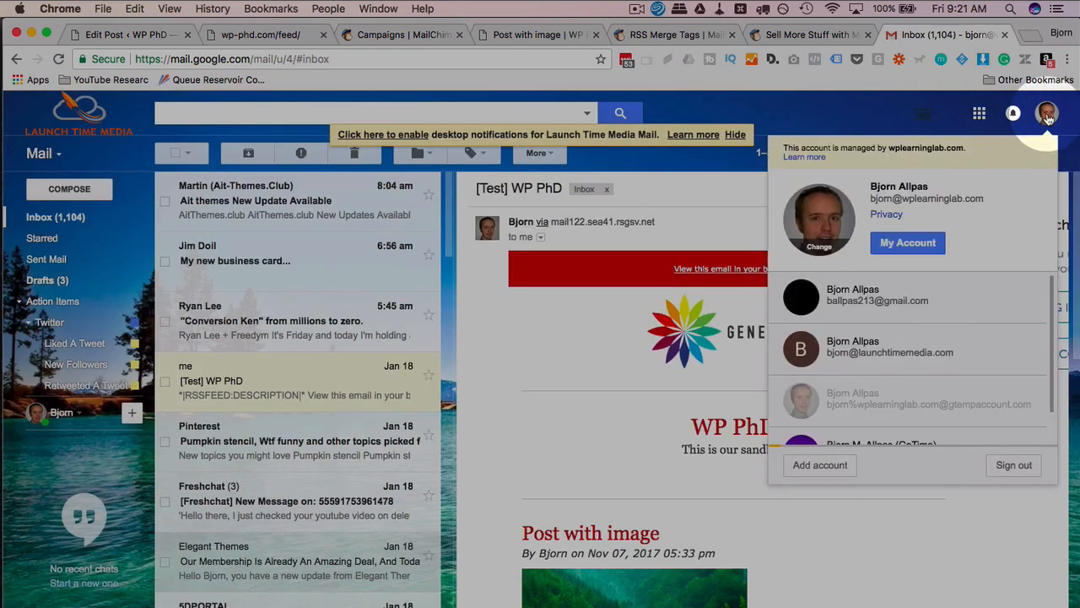
scroll(895, 299, down, 2)
scroll(903, 303, down, 1)
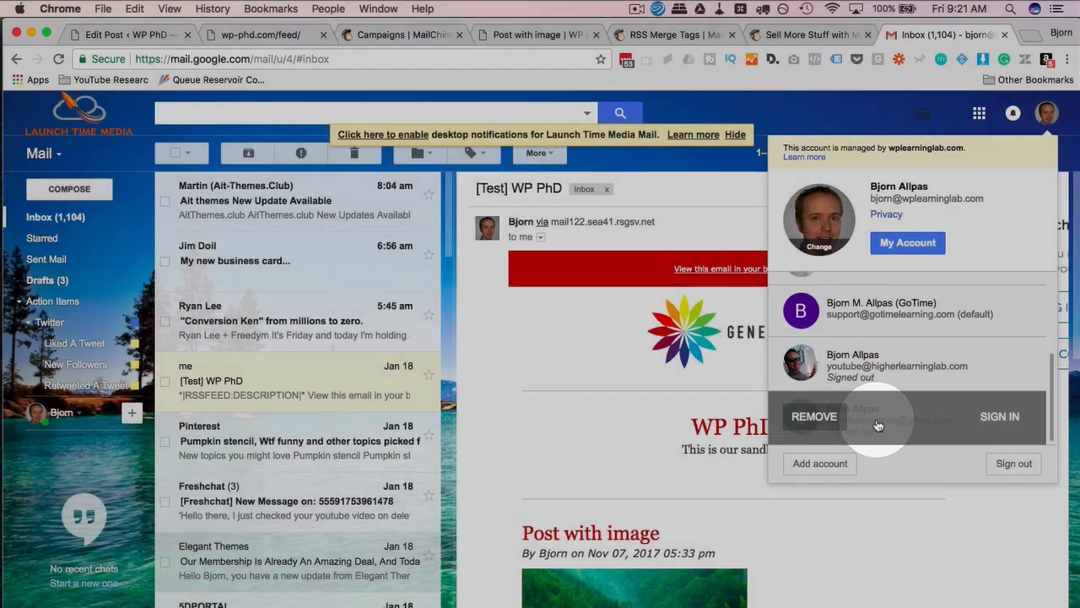
click(880, 422)
Open the WP PhD email and read the delivered 'RSS Feed Auto Email Test' post.
scroll(683, 311, down, 3)
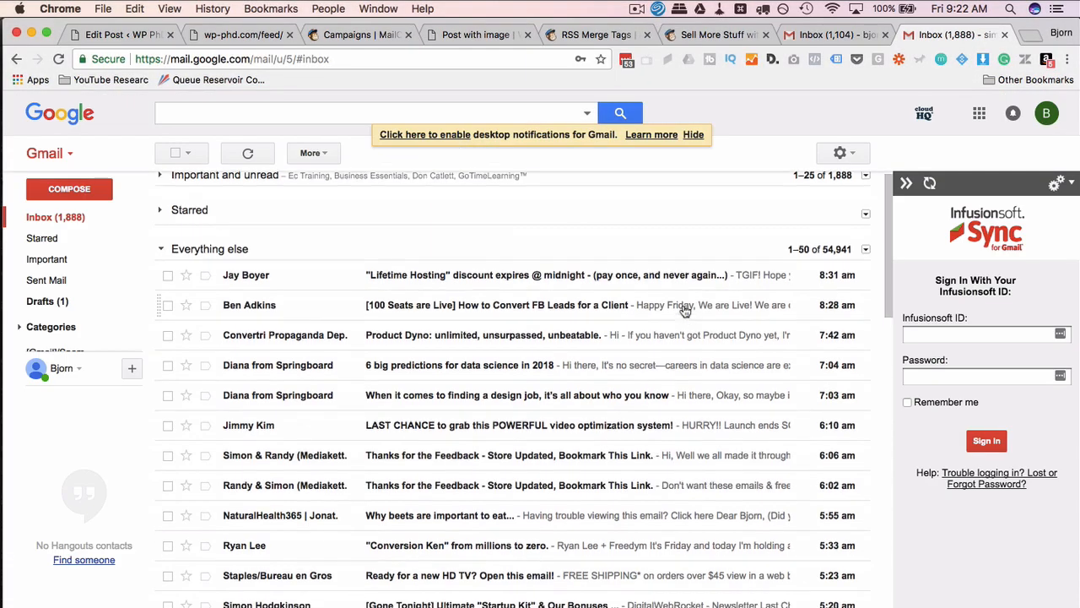
scroll(683, 310, down, 4)
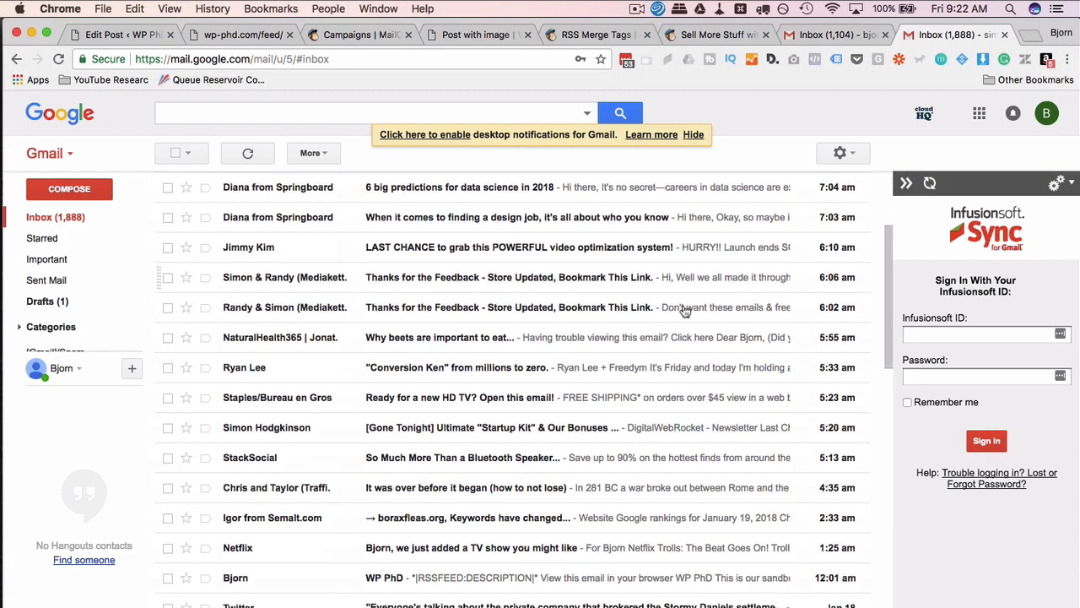
scroll(684, 310, down, 3)
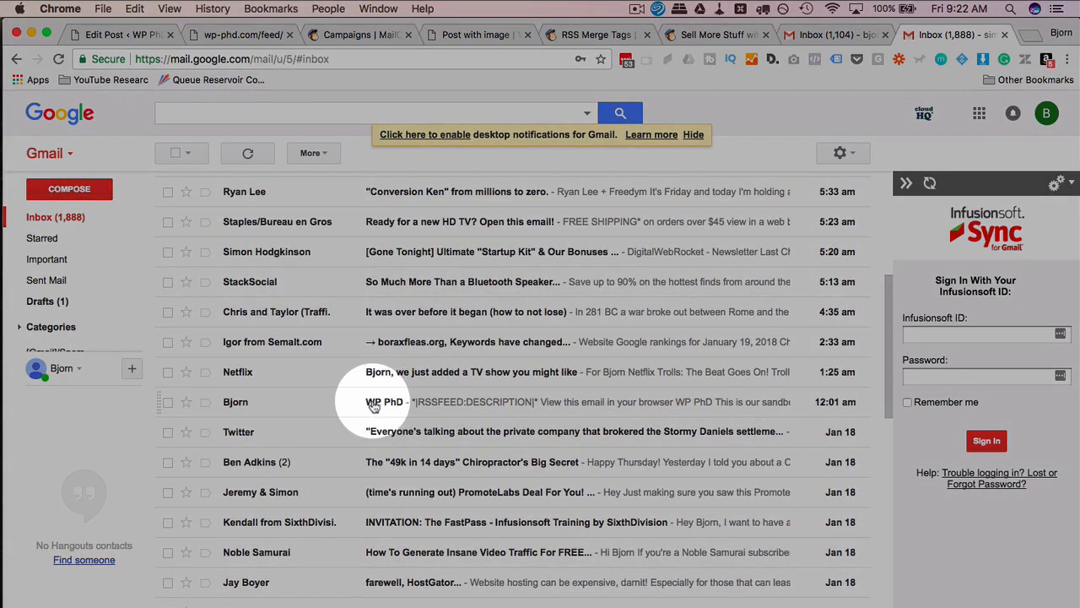
click(397, 409)
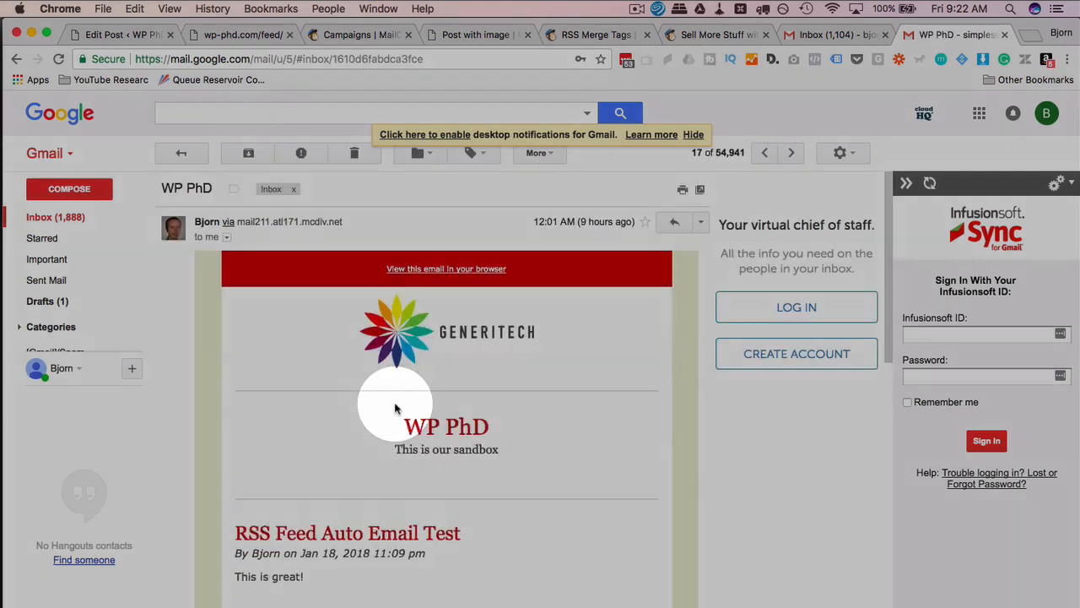
scroll(397, 410, down, 3)
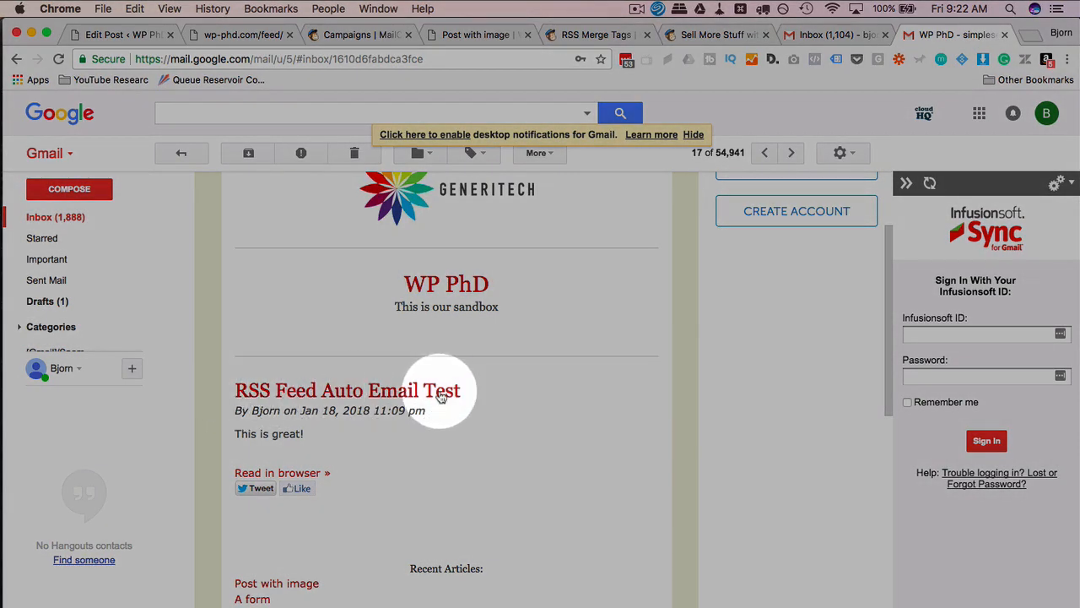
click(477, 35)
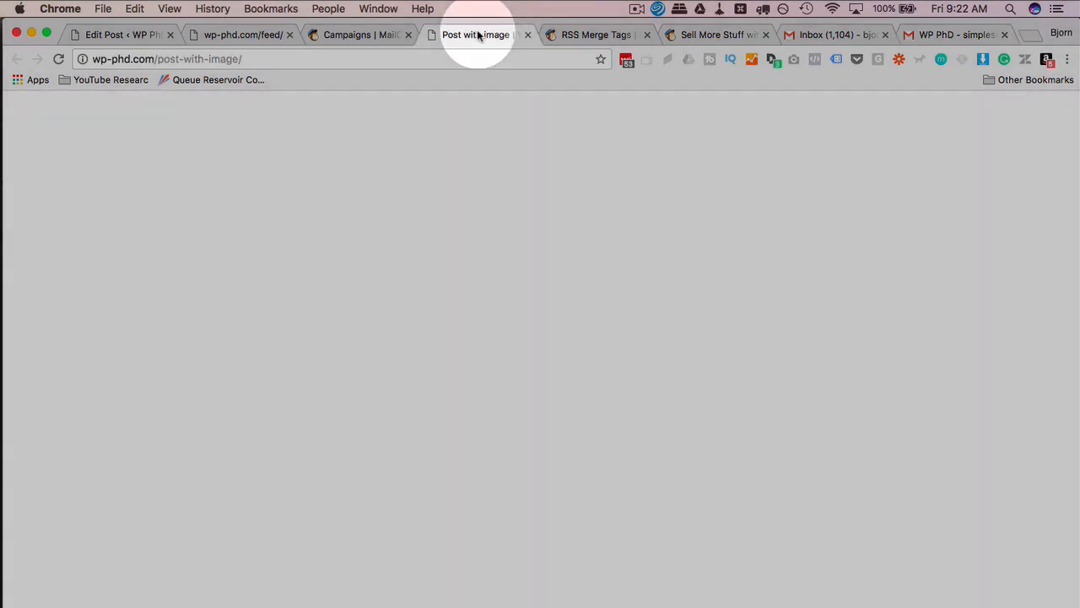
Compare the post editor and the delivered email, then return to the wp-phd.com/feed/ RSS feed.
click(251, 33)
click(149, 37)
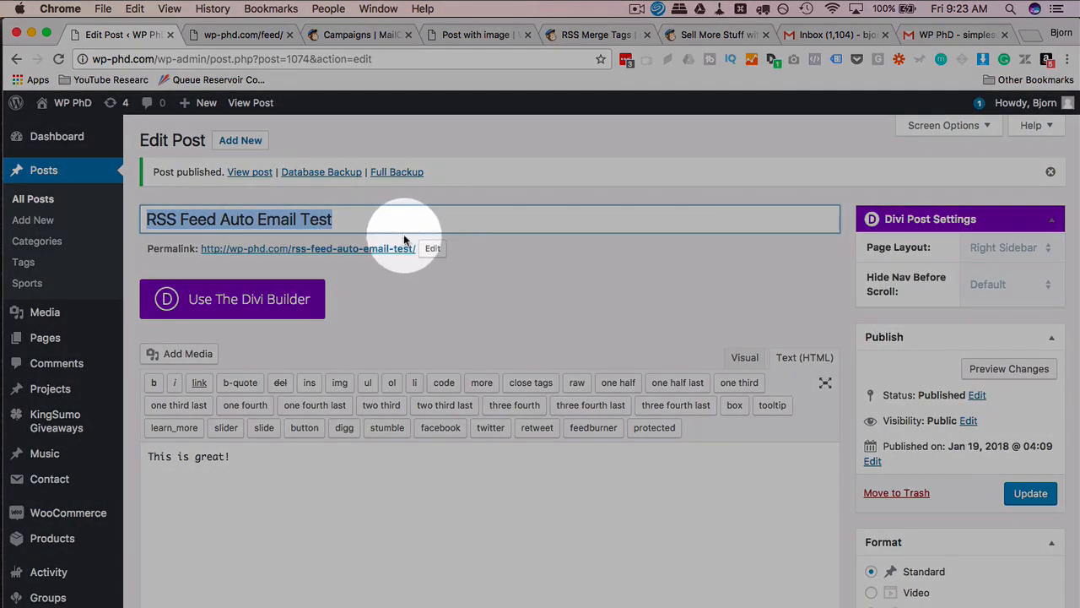
click(964, 34)
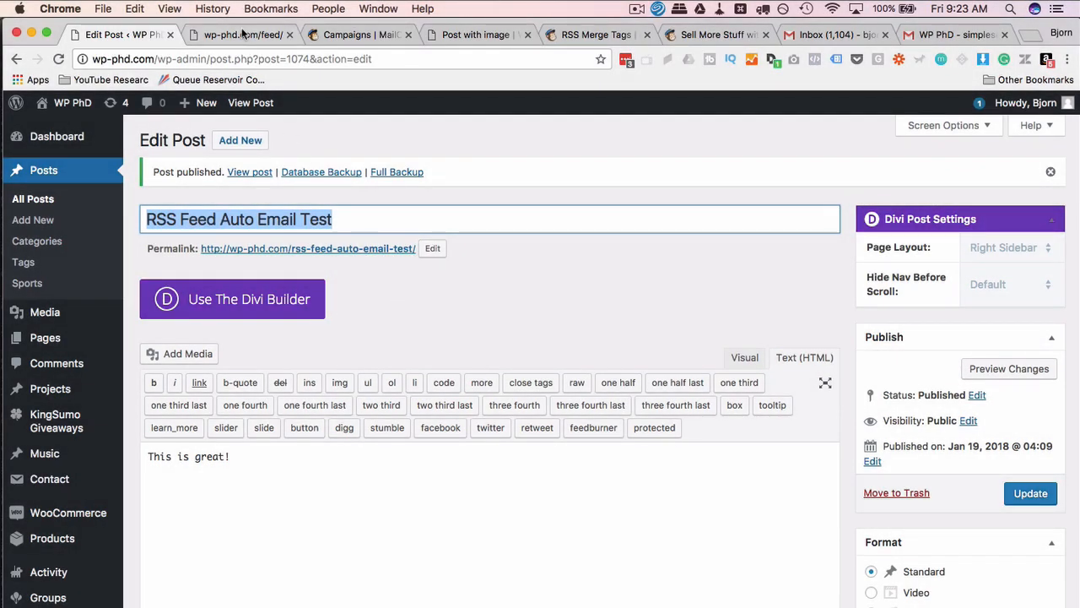
click(236, 35)
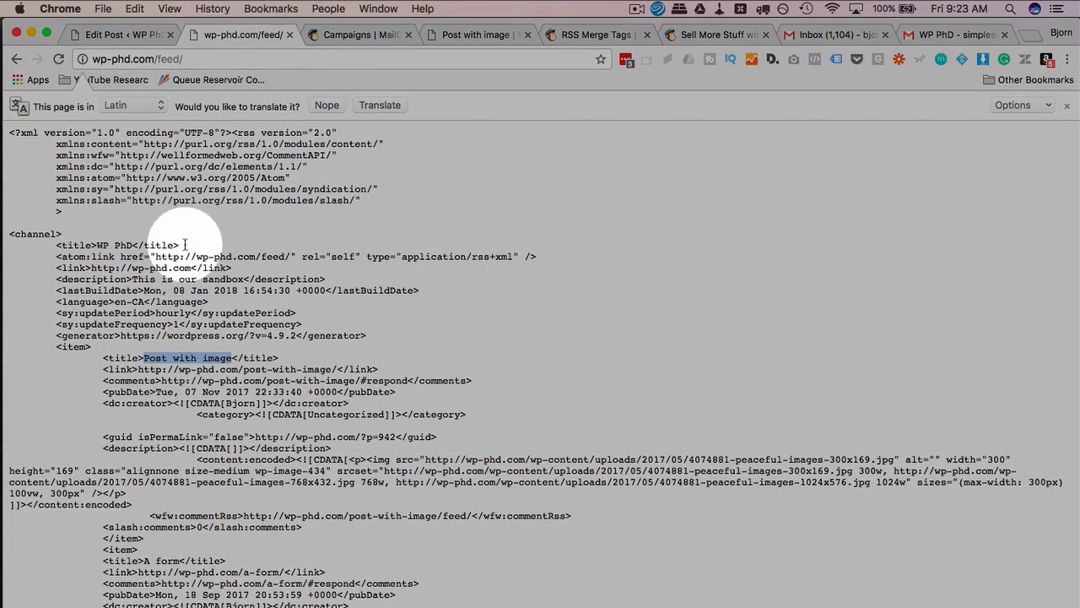
Highlight the 'Post with image' item title in the wp-phd.com feed.
double_click(151, 358)
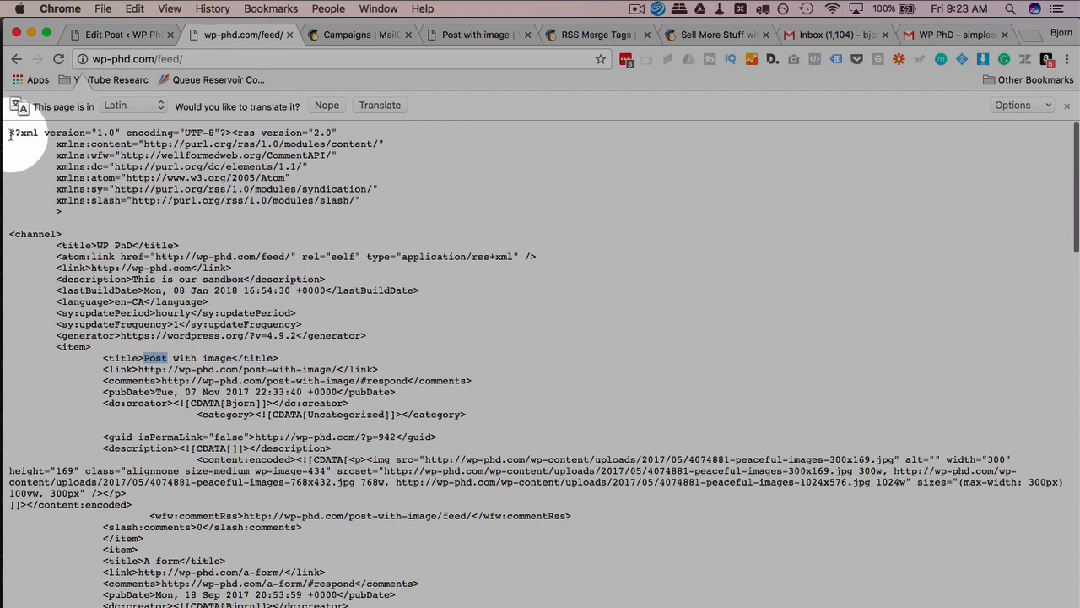
drag(10, 135, 51, 212)
drag(145, 357, 217, 358)
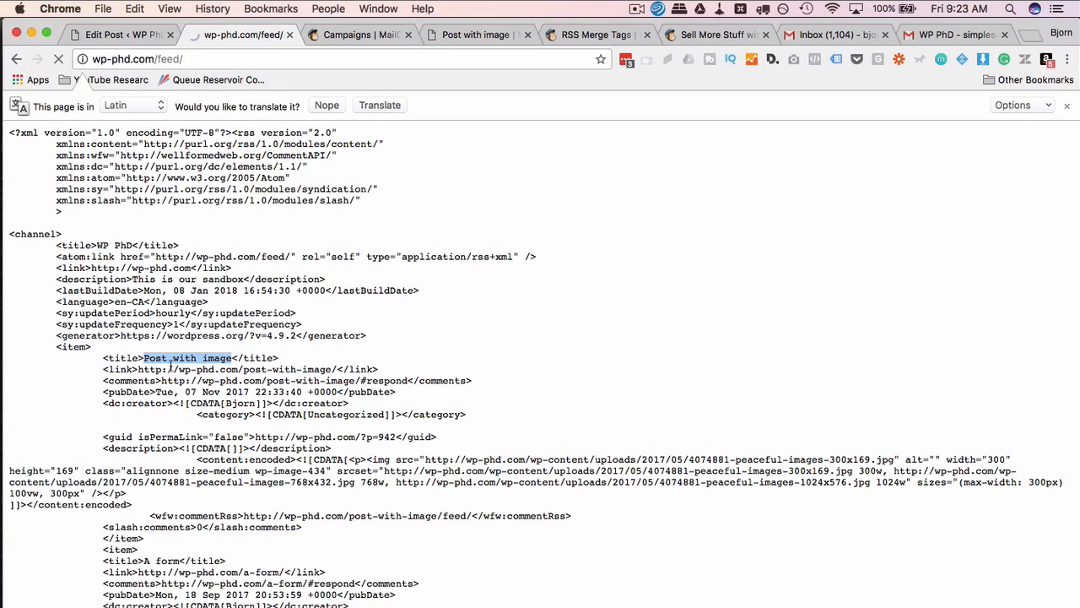
Highlight the newest feed item title 'RSS Feed Auto Email Test' to confirm it's listed first.
double_click(151, 357)
triple_click(153, 358)
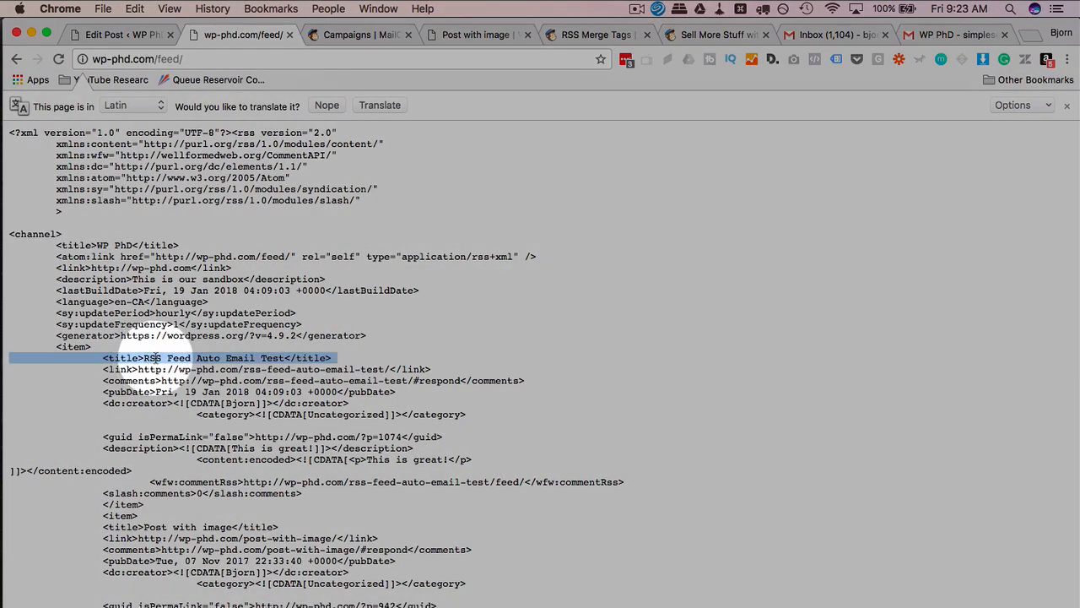
double_click(156, 358)
triple_click(156, 358)
drag(285, 357, 230, 348)
scroll(145, 358, down, 5)
scroll(219, 347, up, 5)
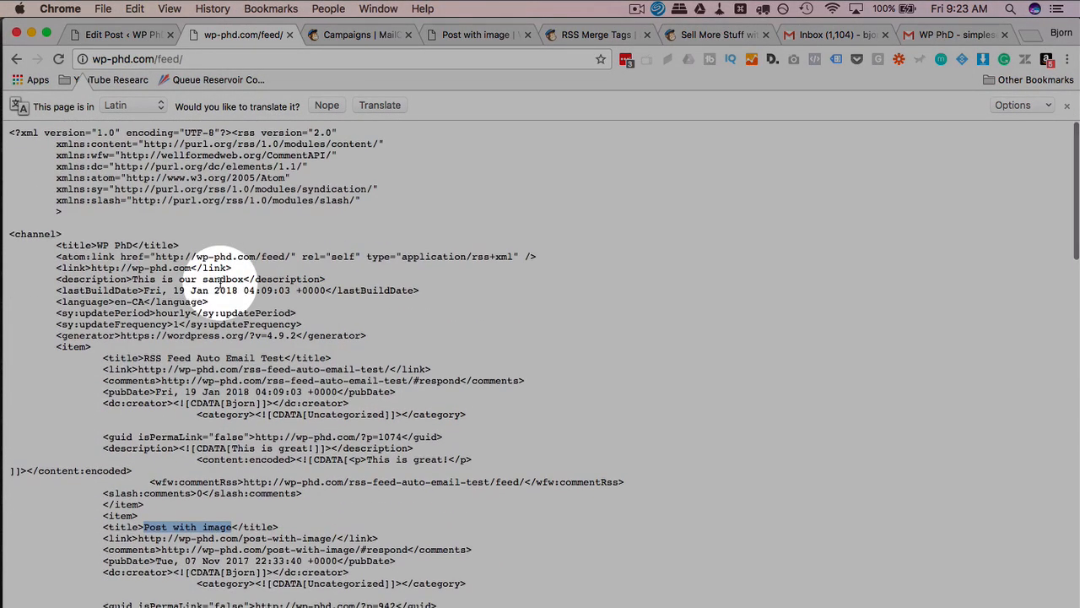